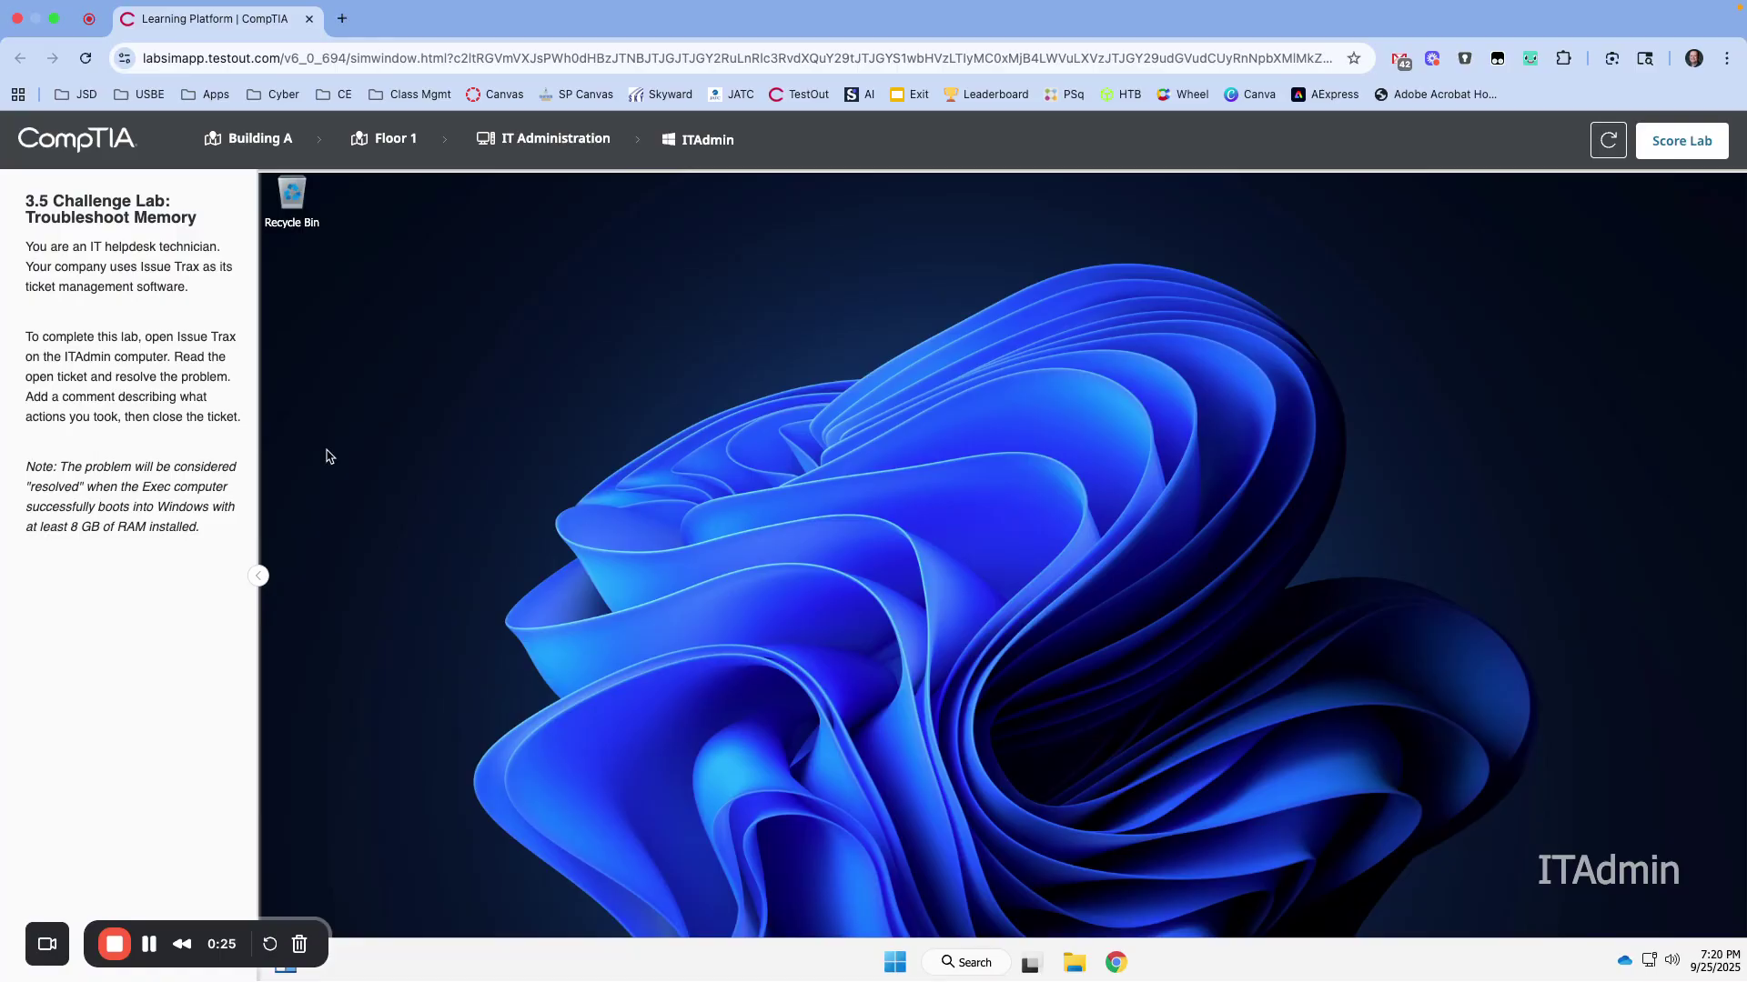
Launch Issue Trax from a Start search for 'issue' and open ticket 25 about the beeping Exec desktop.
left_click(896, 961)
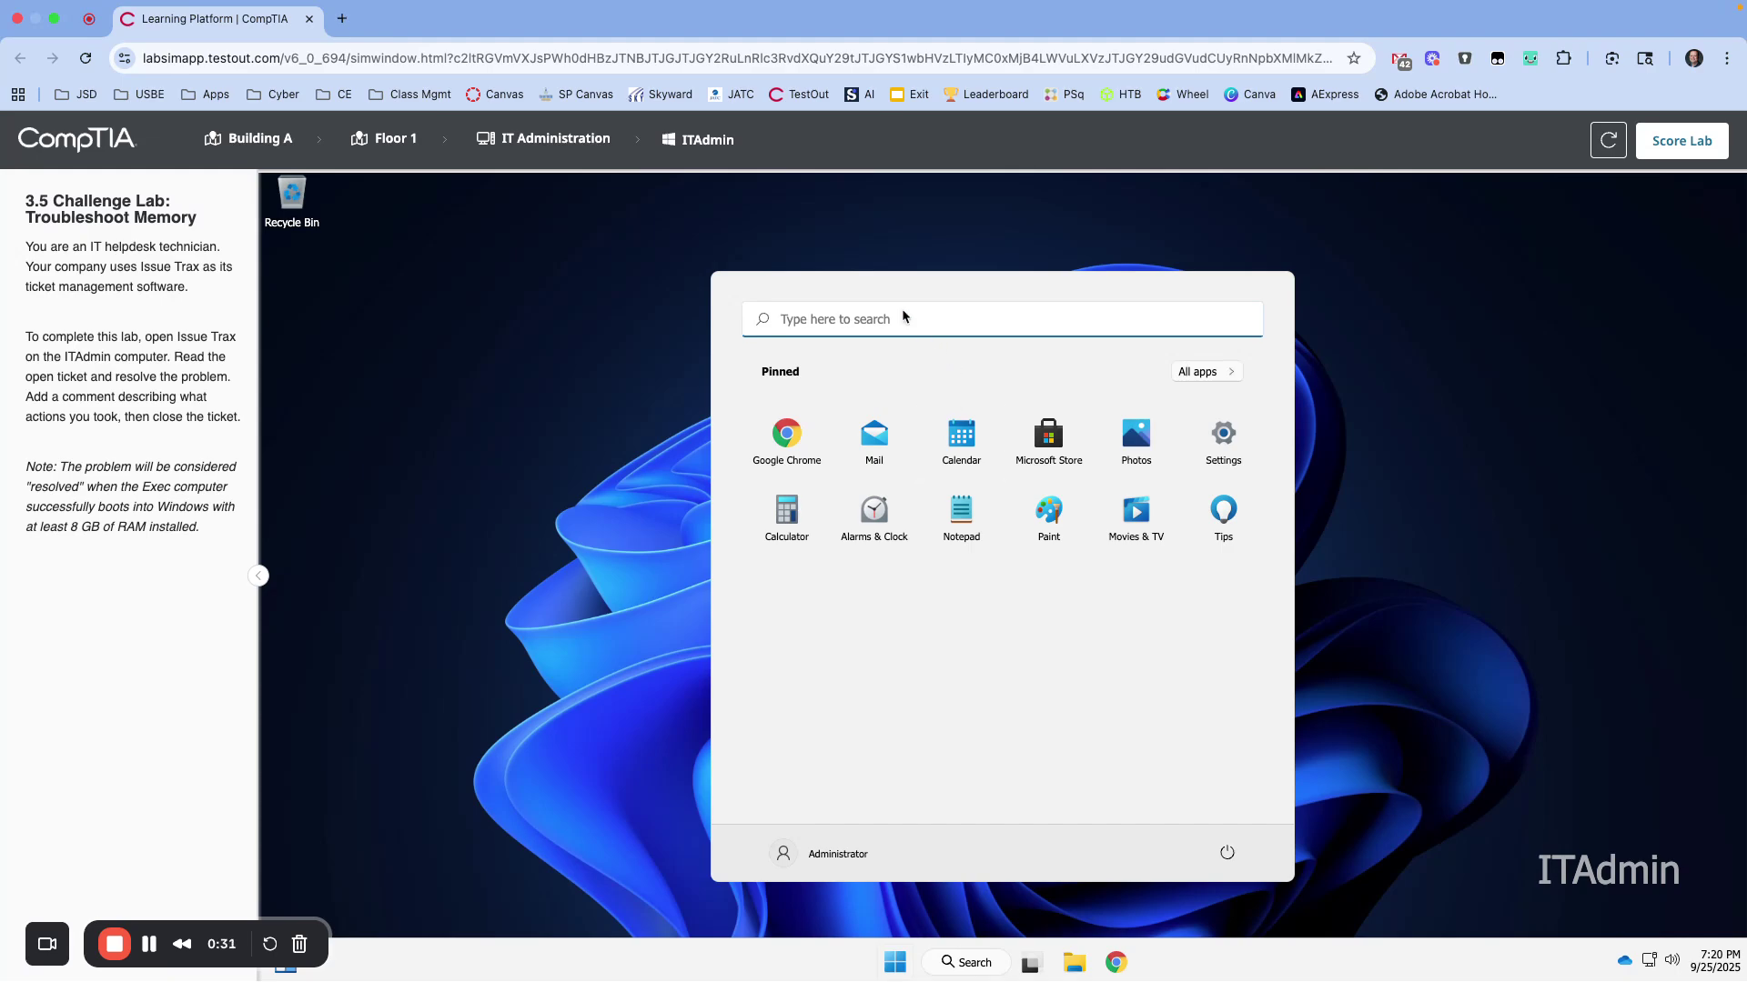
left_click(869, 317)
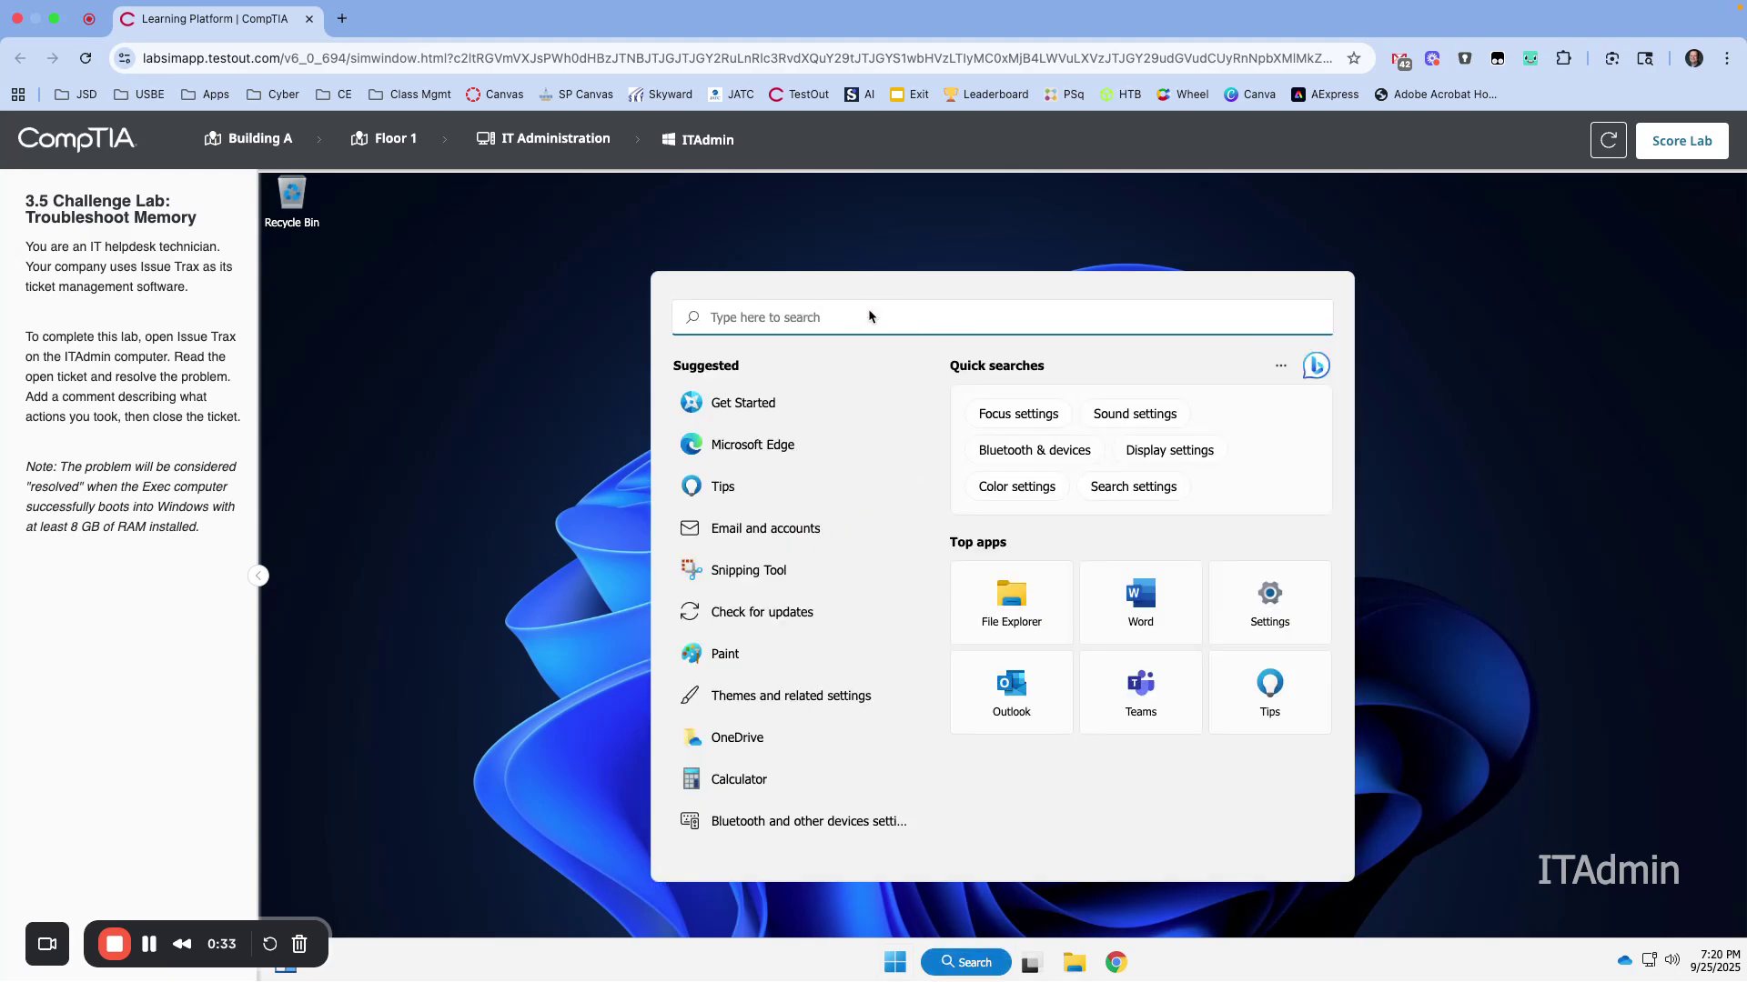
type("issue")
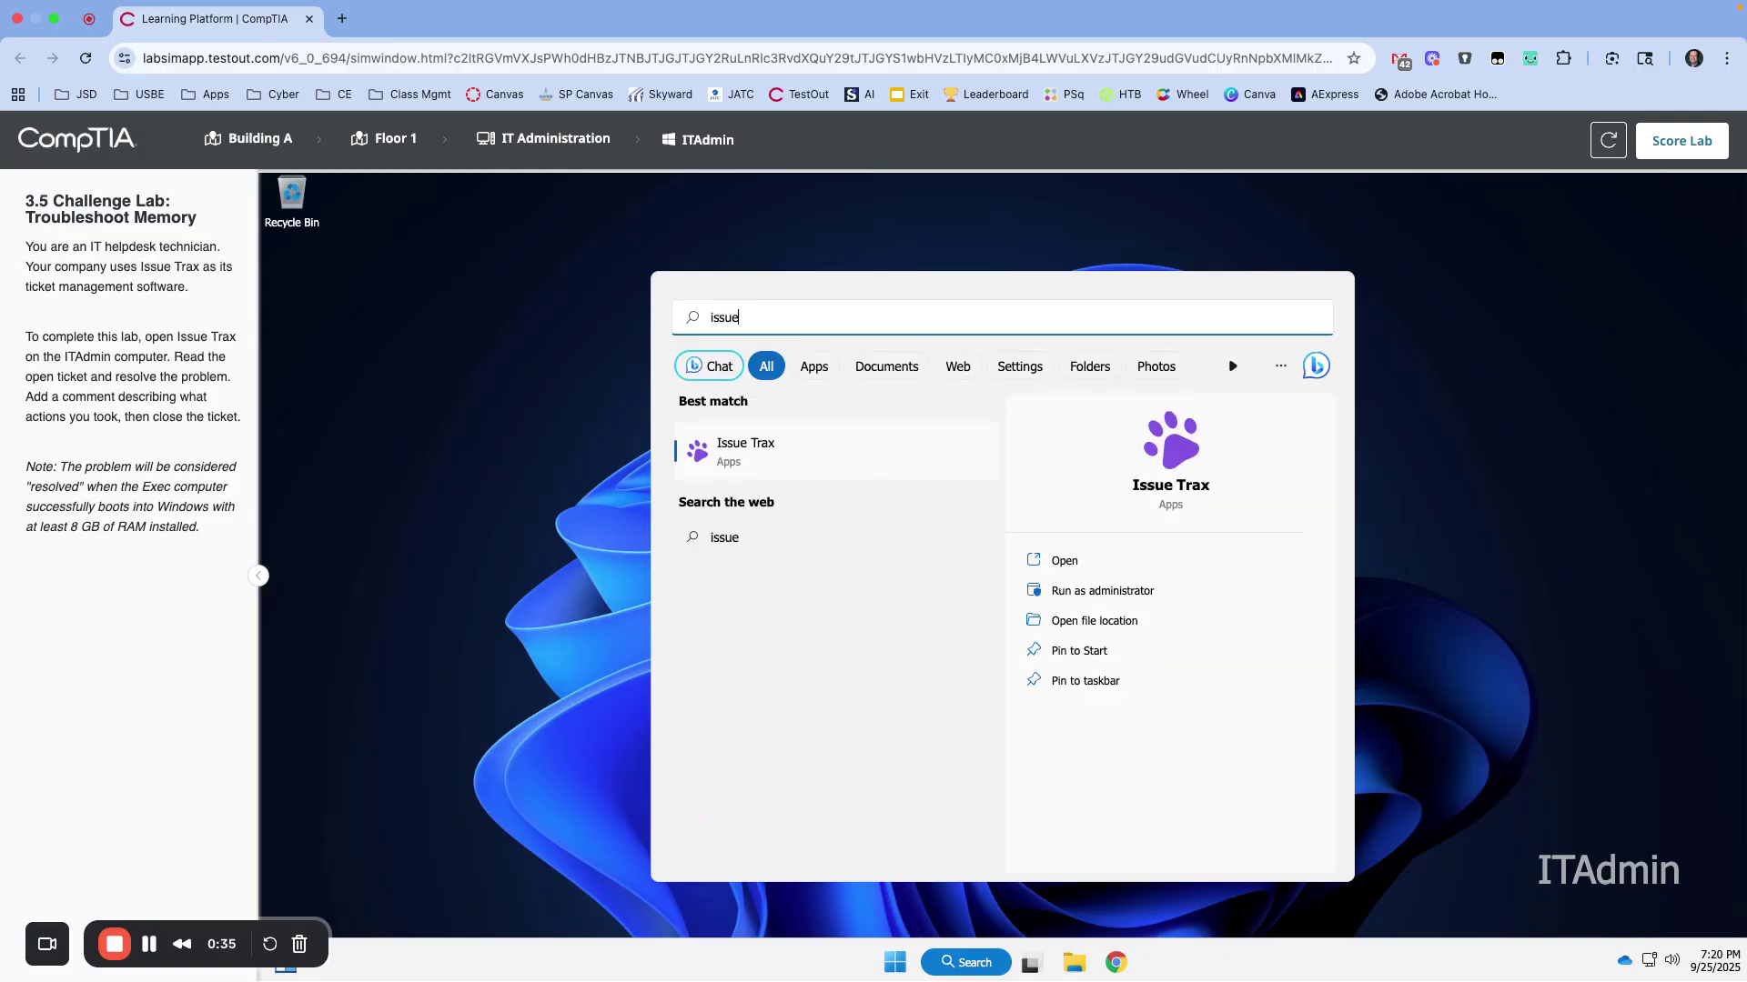
left_click(749, 442)
left_click(583, 381)
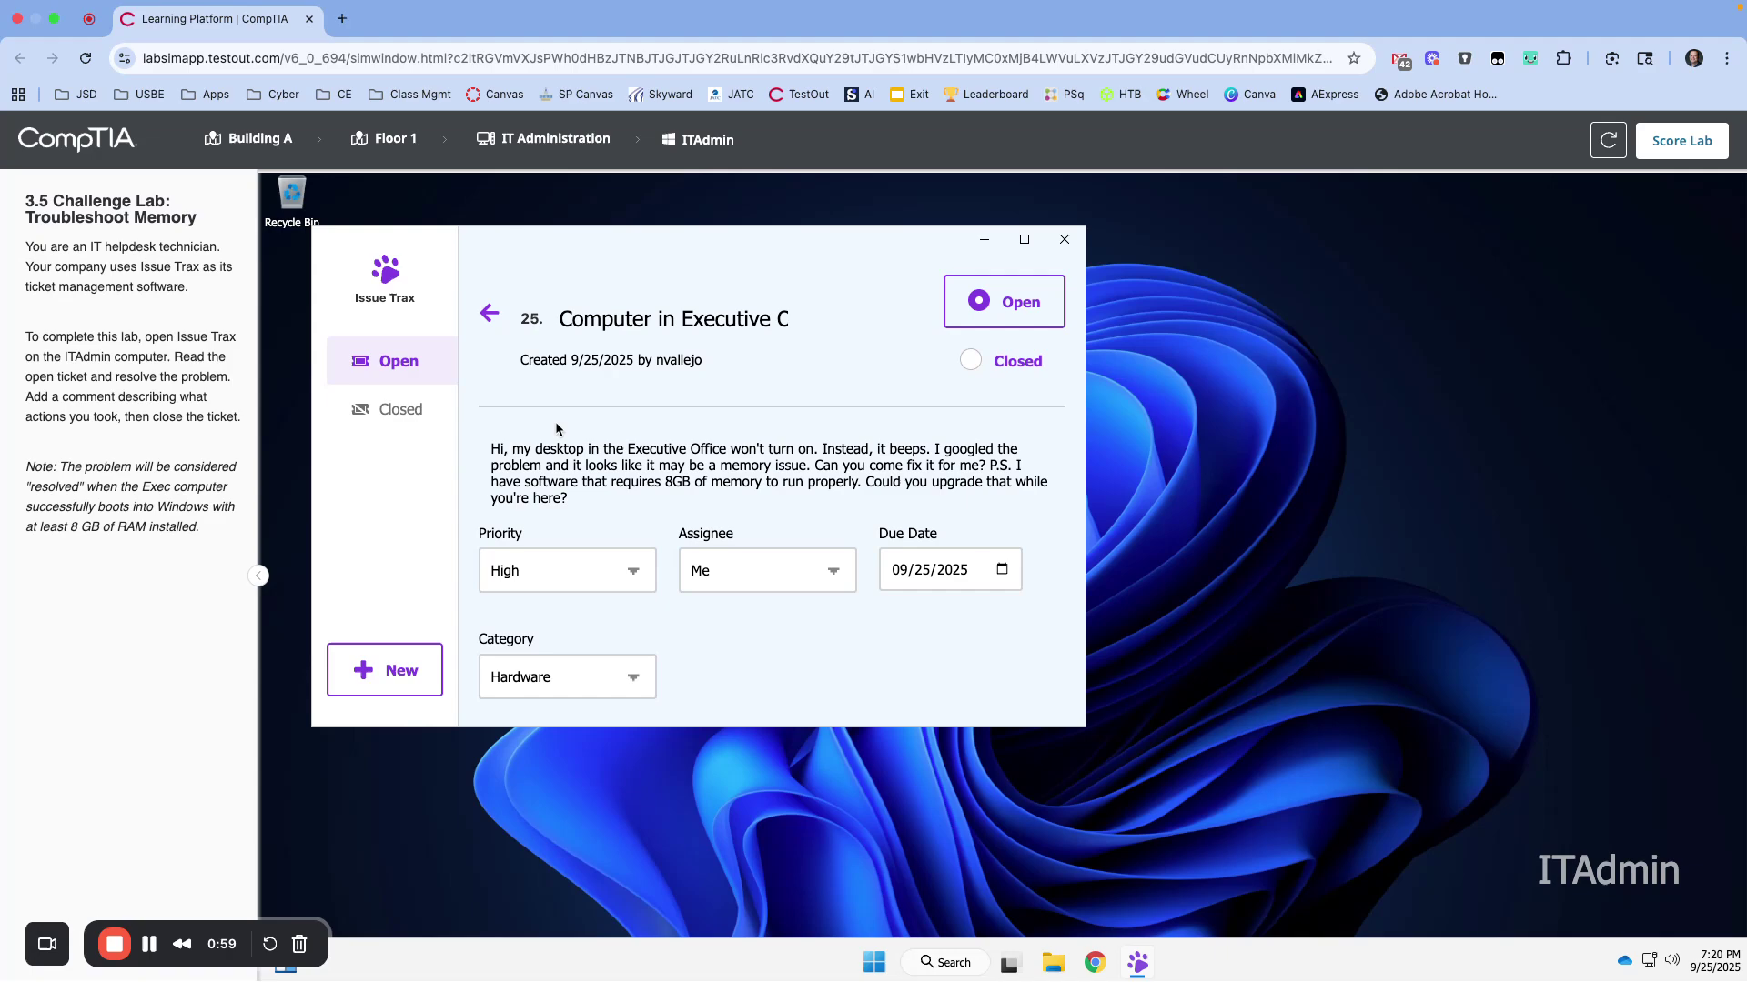
Leave ITAdmin via the Floor 1 map and reach the Executive Office hardware bench.
left_click(362, 145)
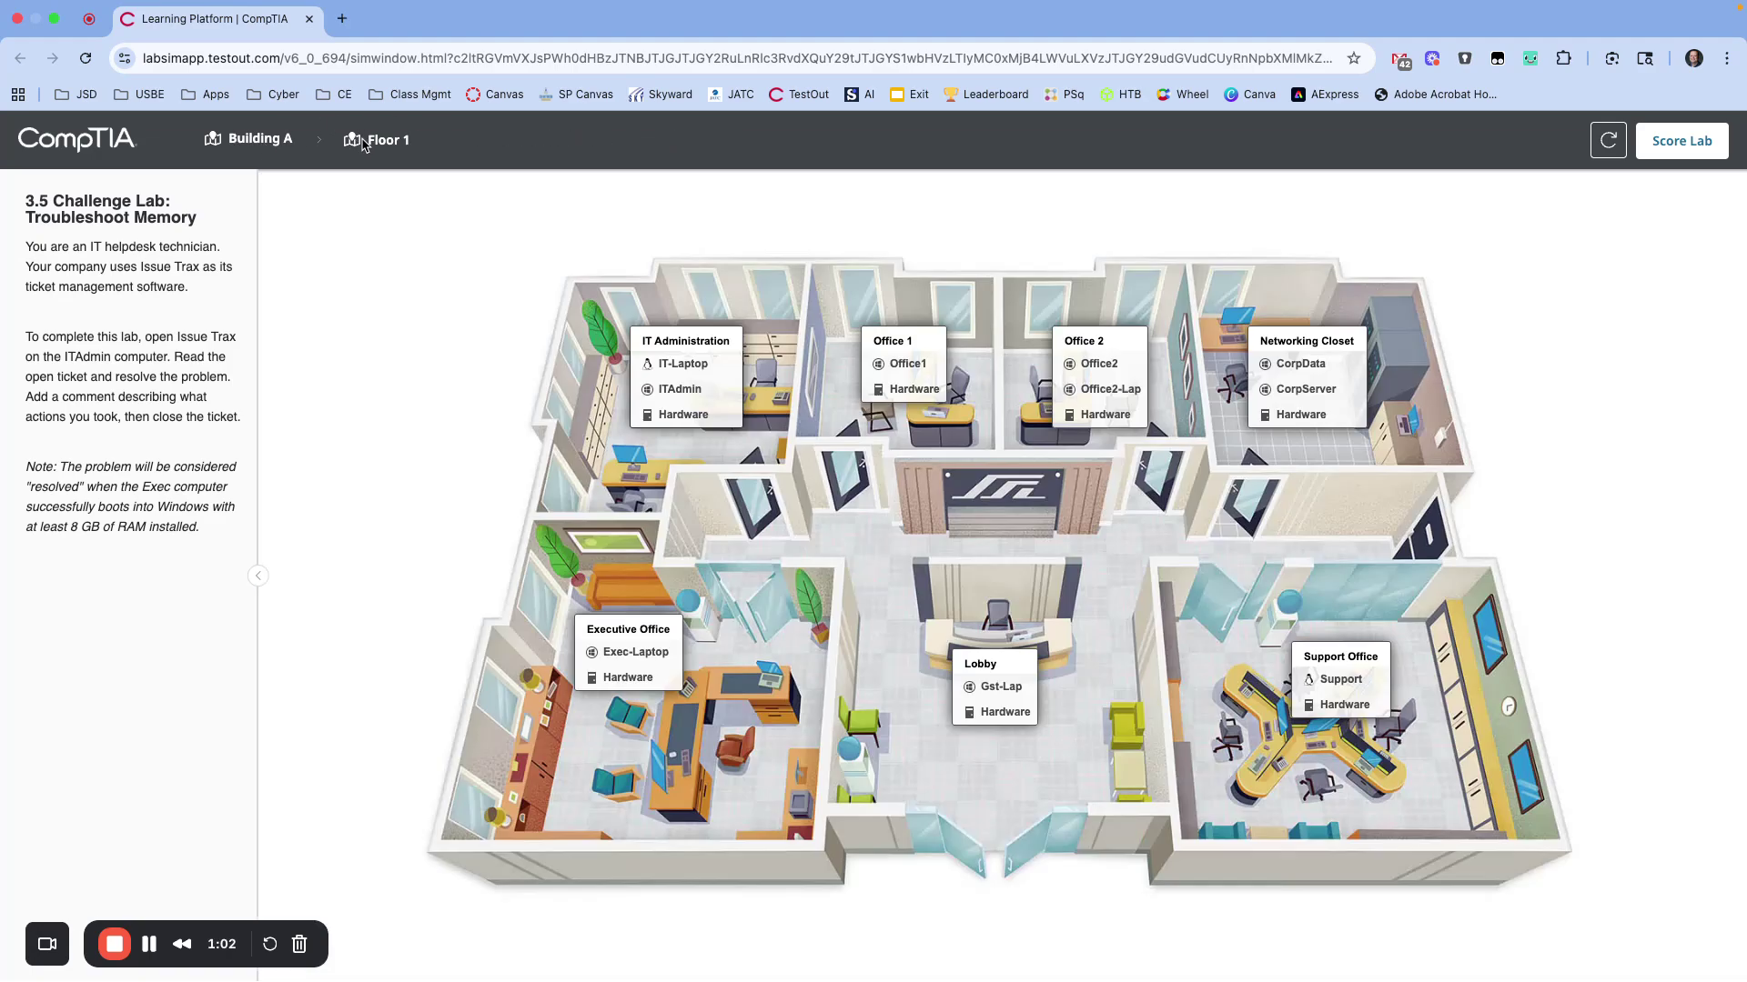
left_click(619, 655)
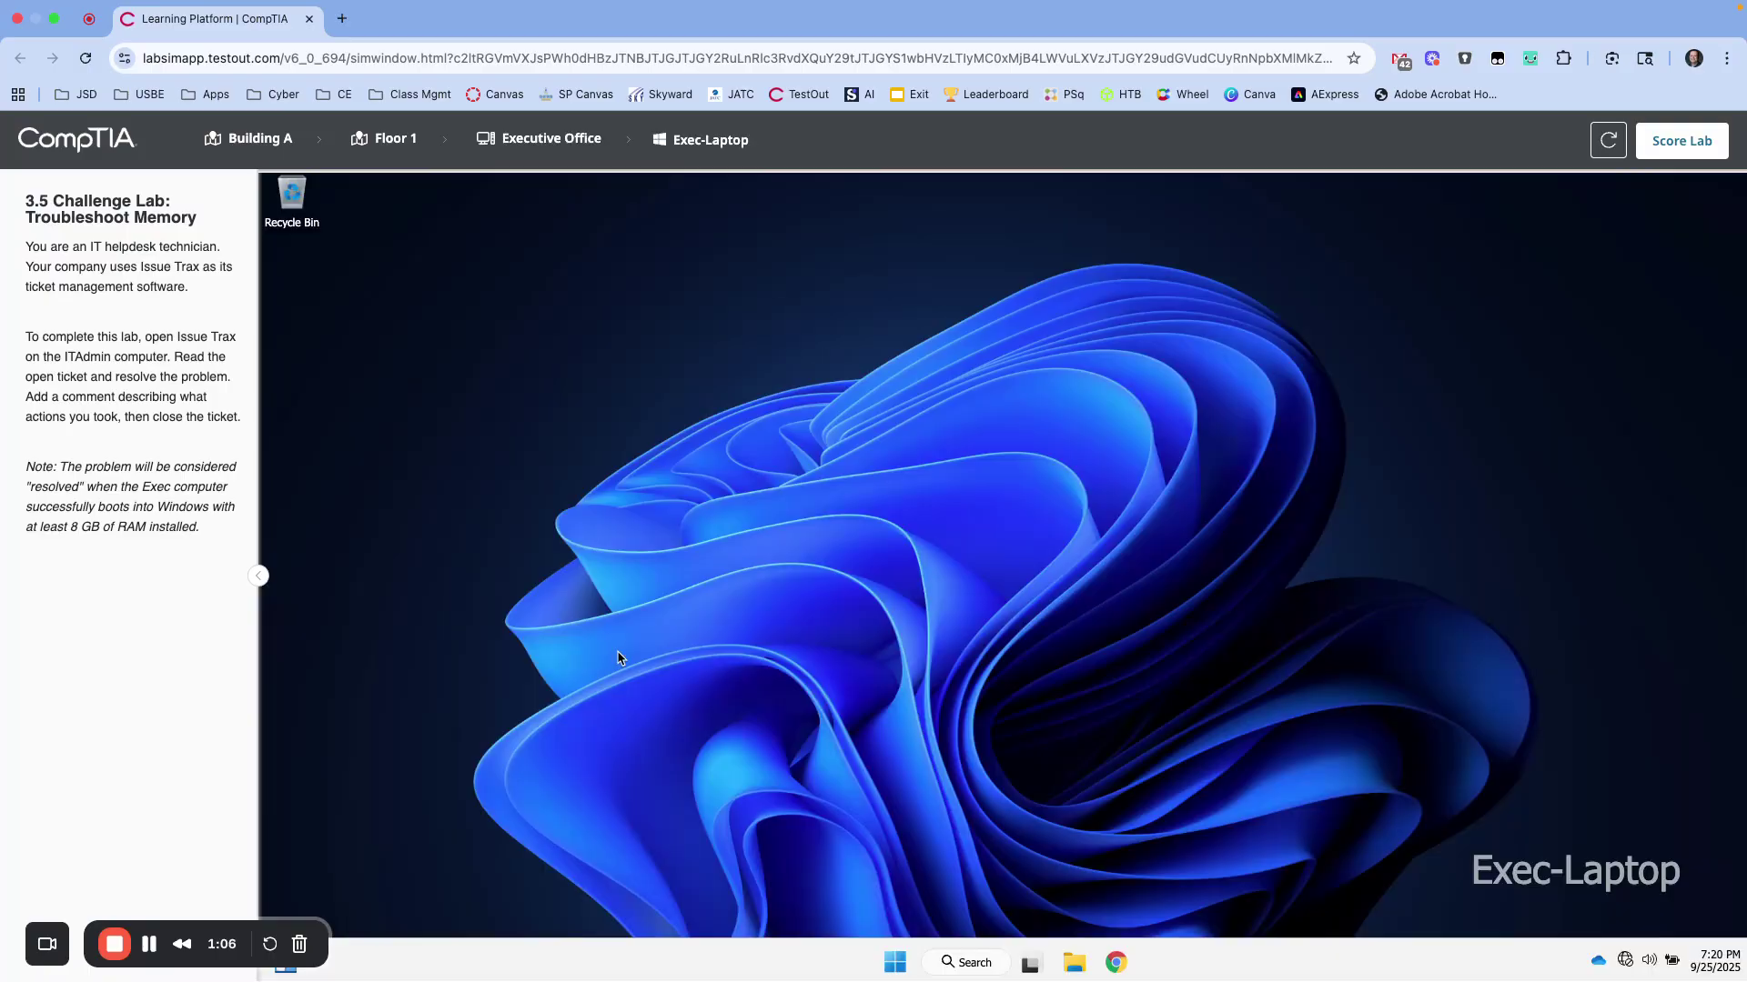
left_click(525, 140)
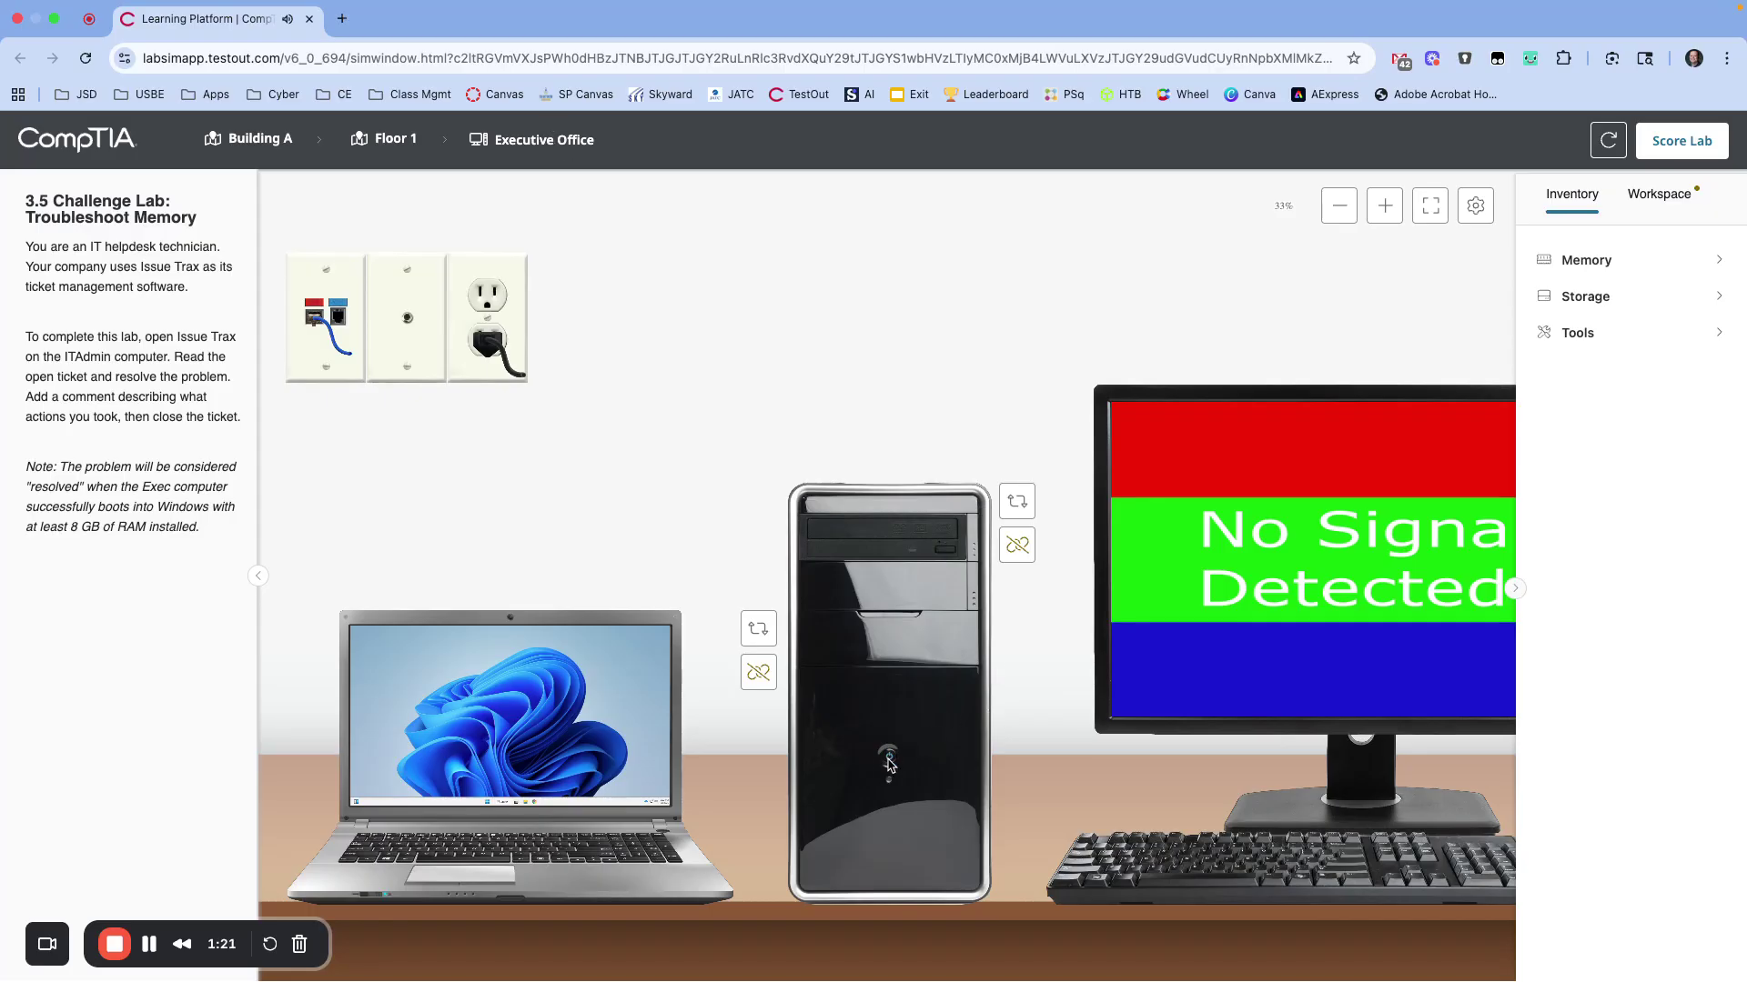
Switch the tower to its Motherboard view and zoom in on the memory slots.
left_click(1015, 503)
left_click(955, 616)
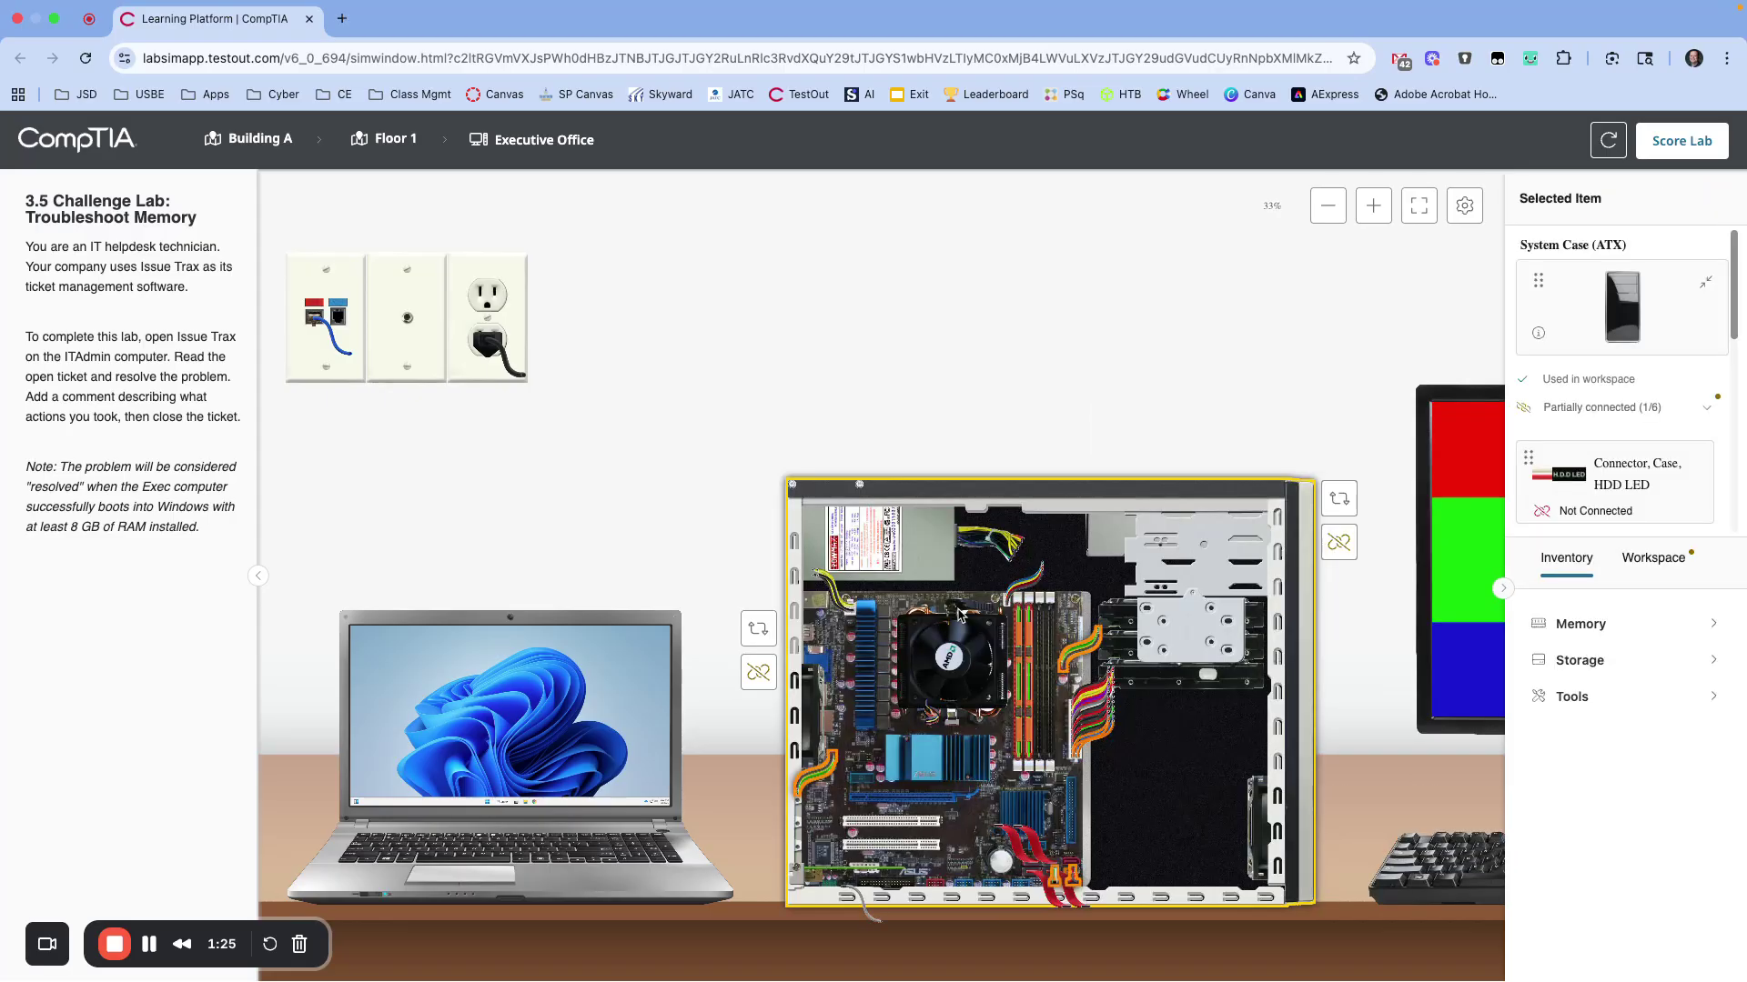
left_click(1374, 206)
left_click(1374, 205)
scroll(1217, 428, "right", 10)
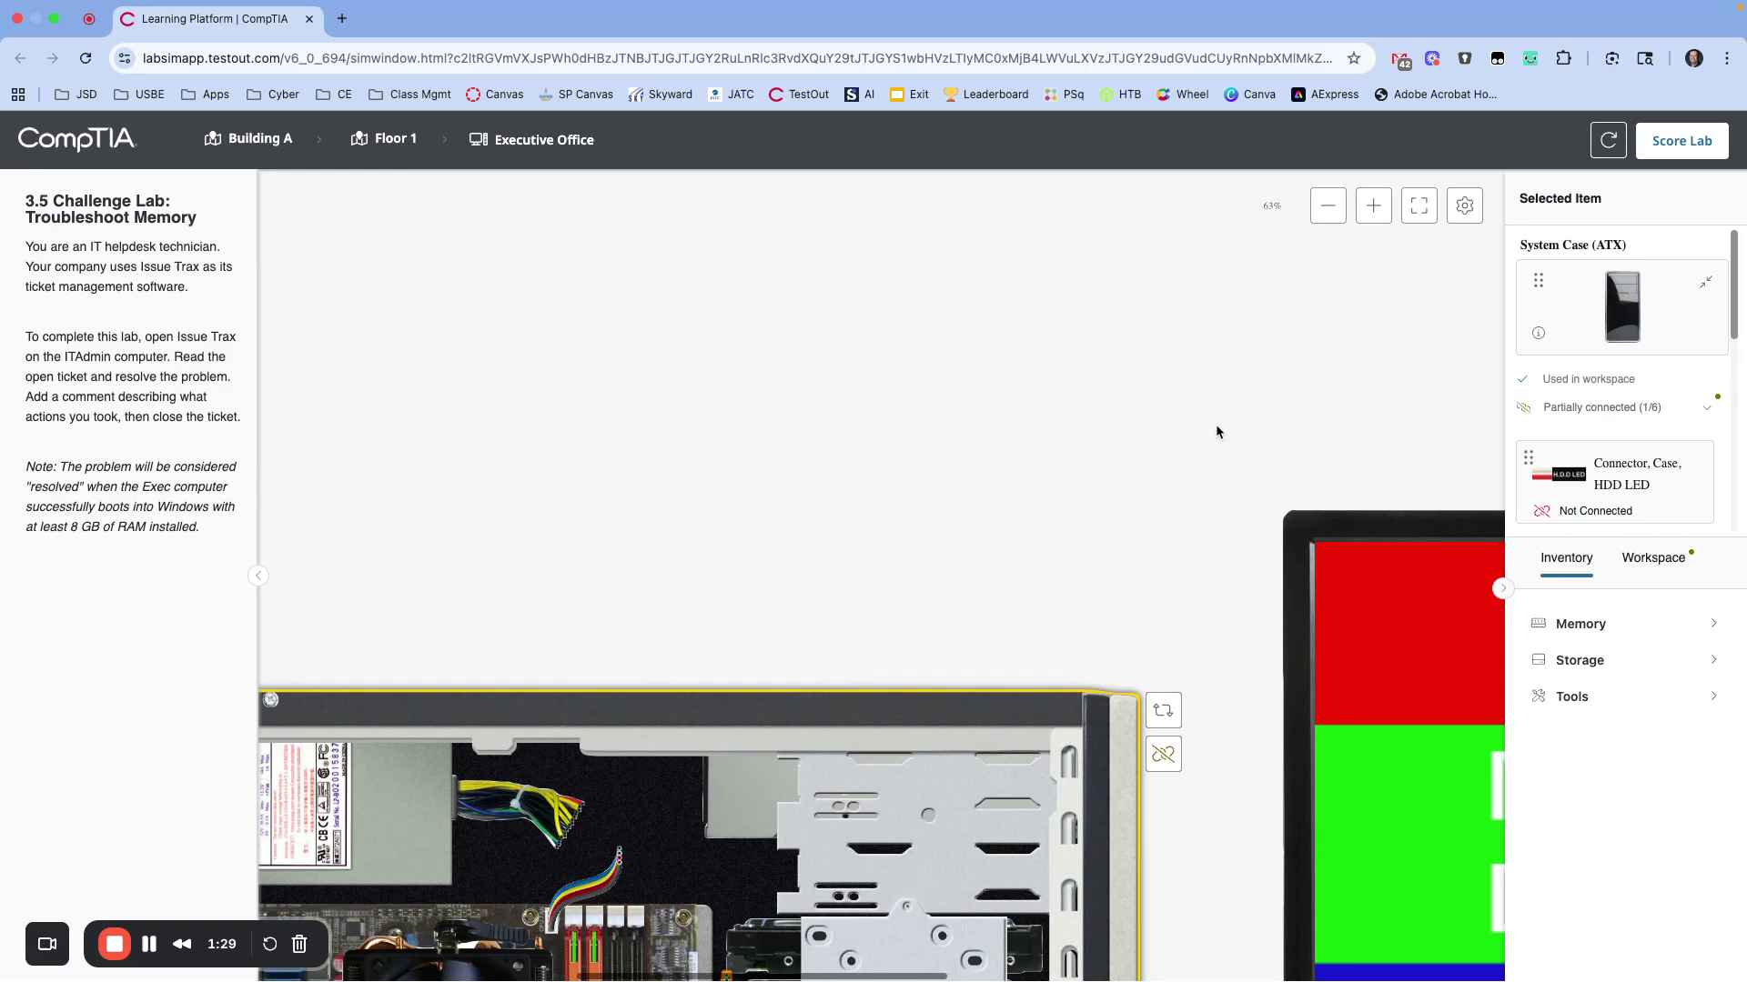
scroll(1216, 428, "down", 3)
scroll(1215, 423, "down", 5)
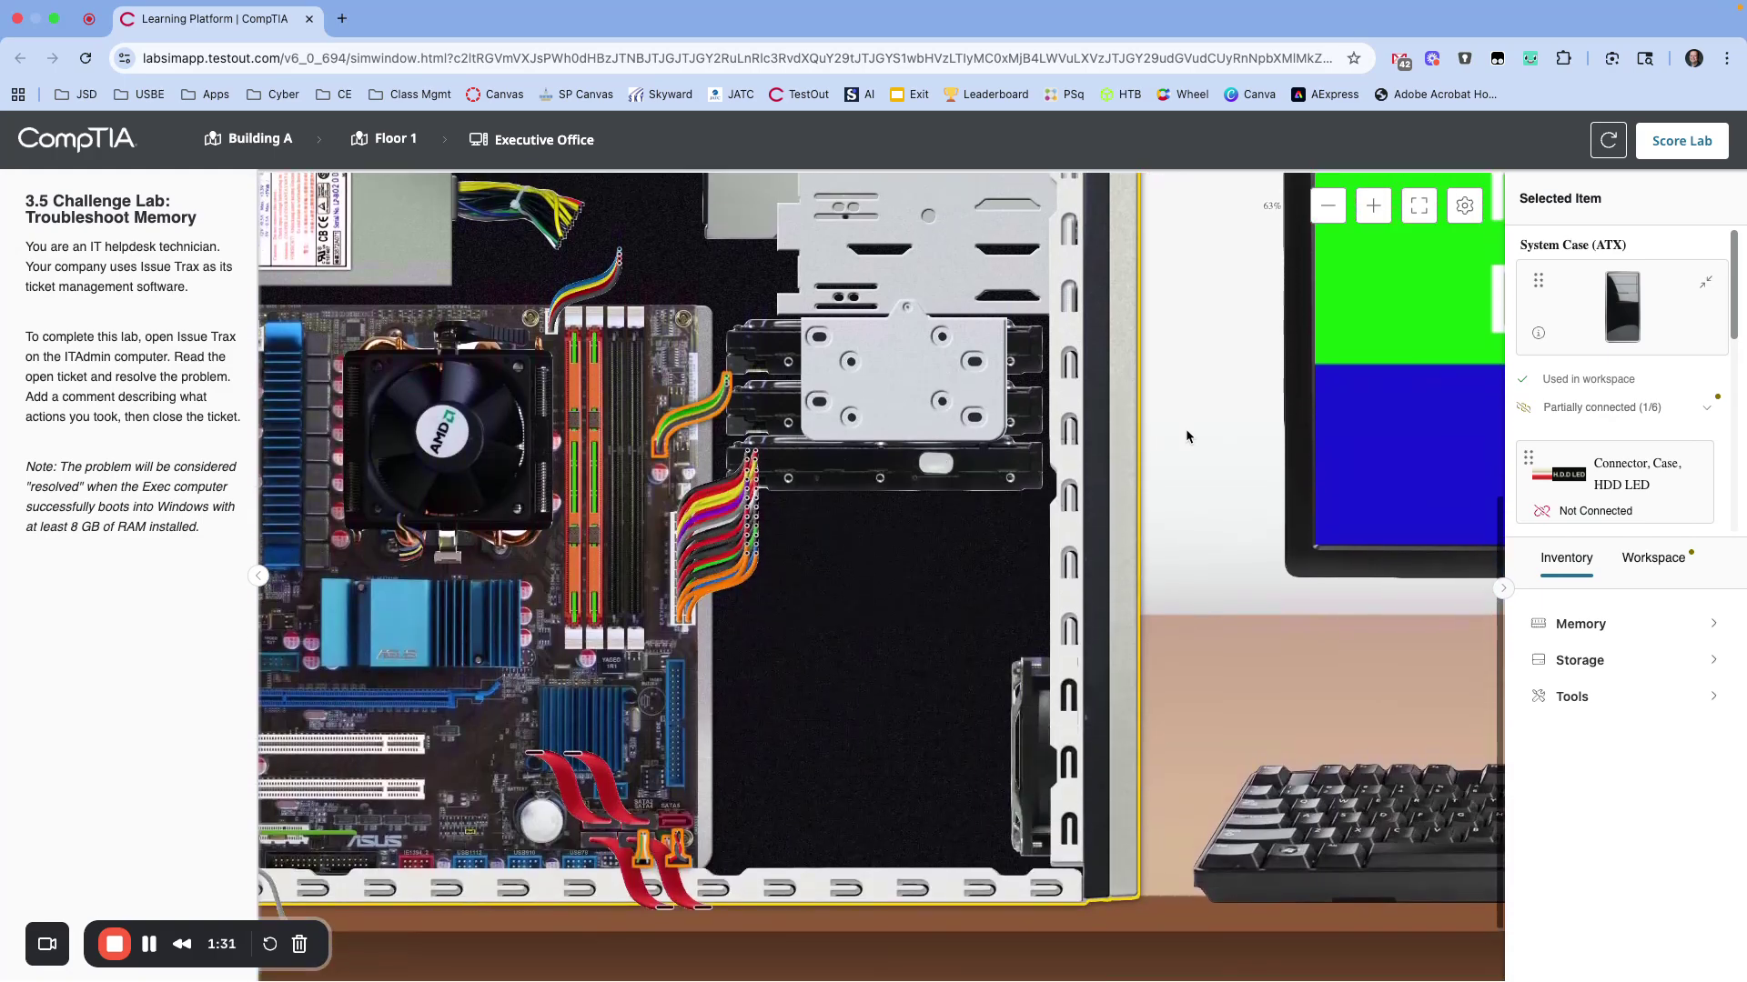
Place the Memory Tester on the desk and test the first-slot DDR3 module, which reads BAD.
left_click(1567, 697)
left_click_drag(1568, 700, 1226, 754)
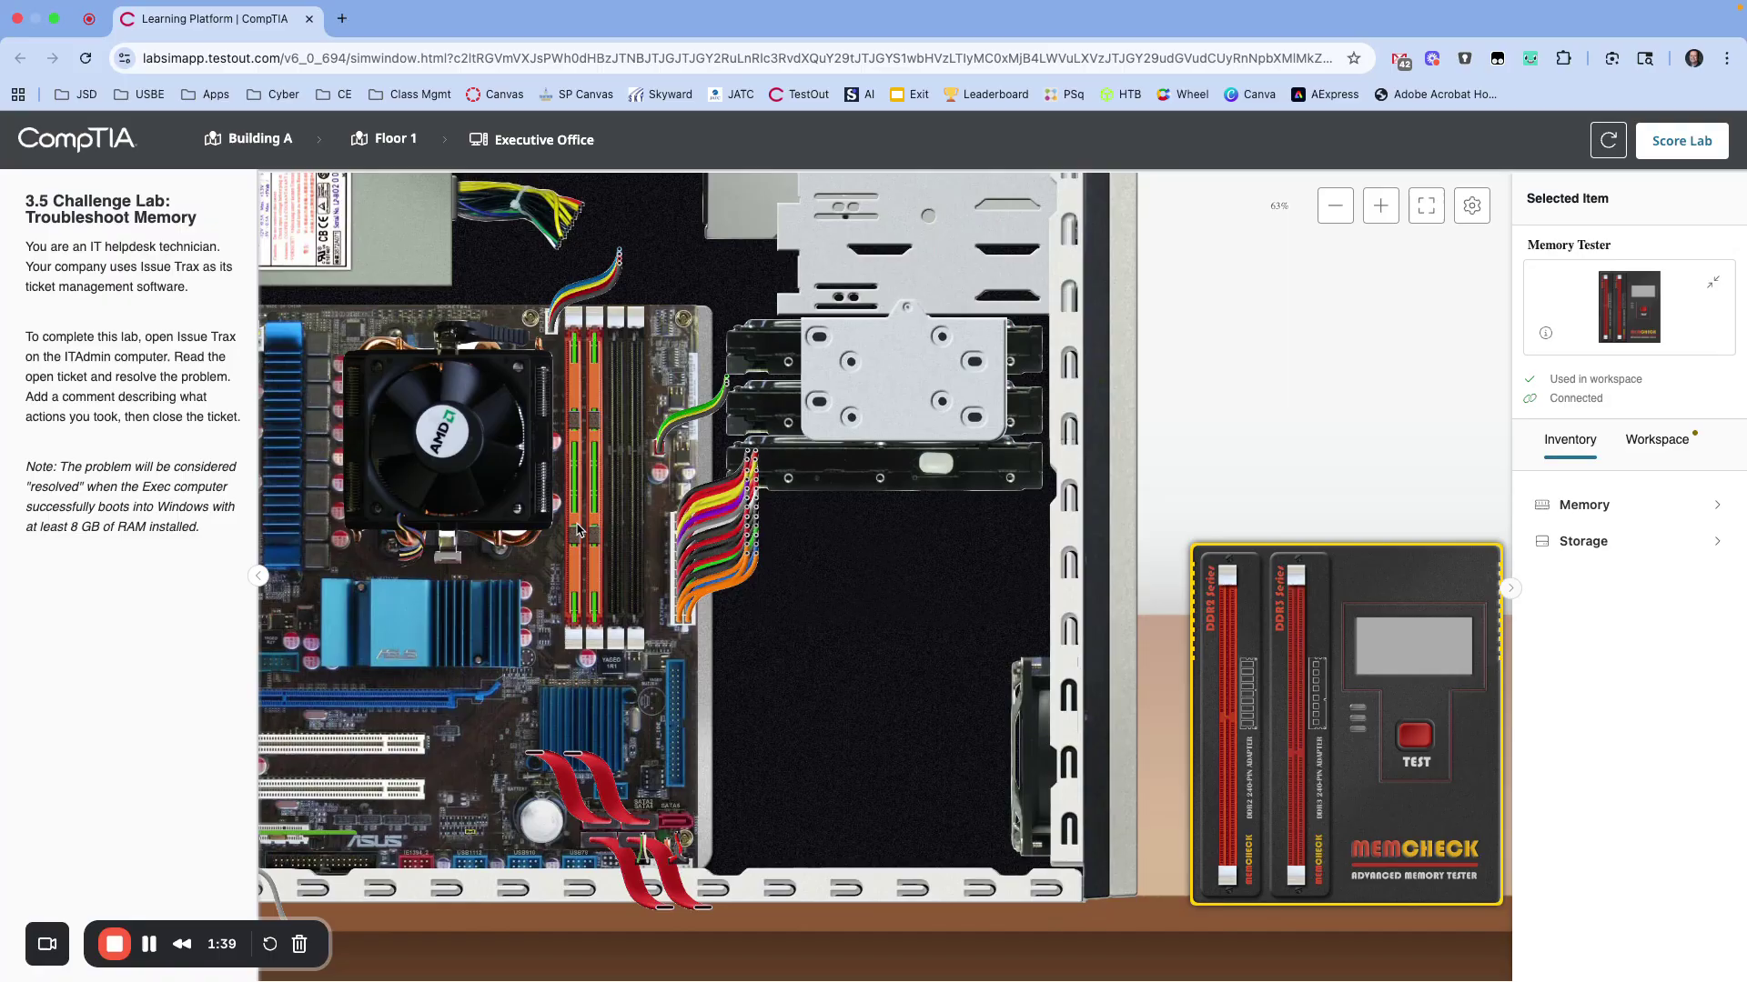
left_click_drag(577, 530, 1294, 753)
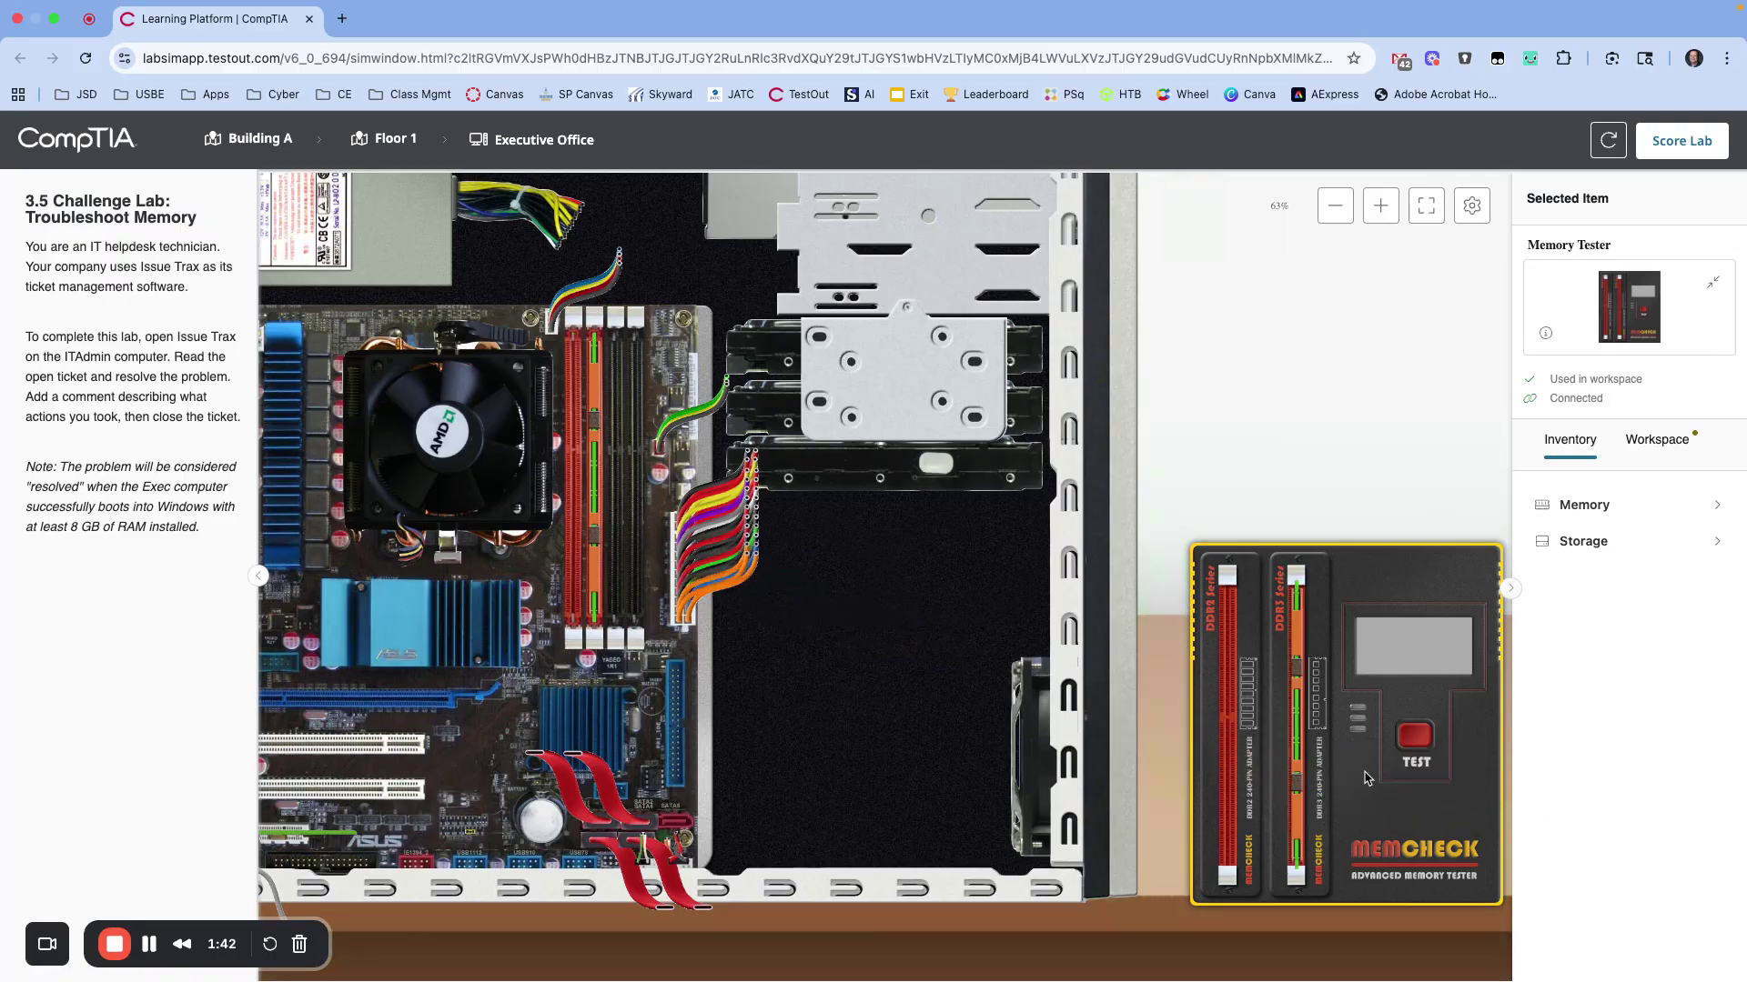
left_click(1426, 739)
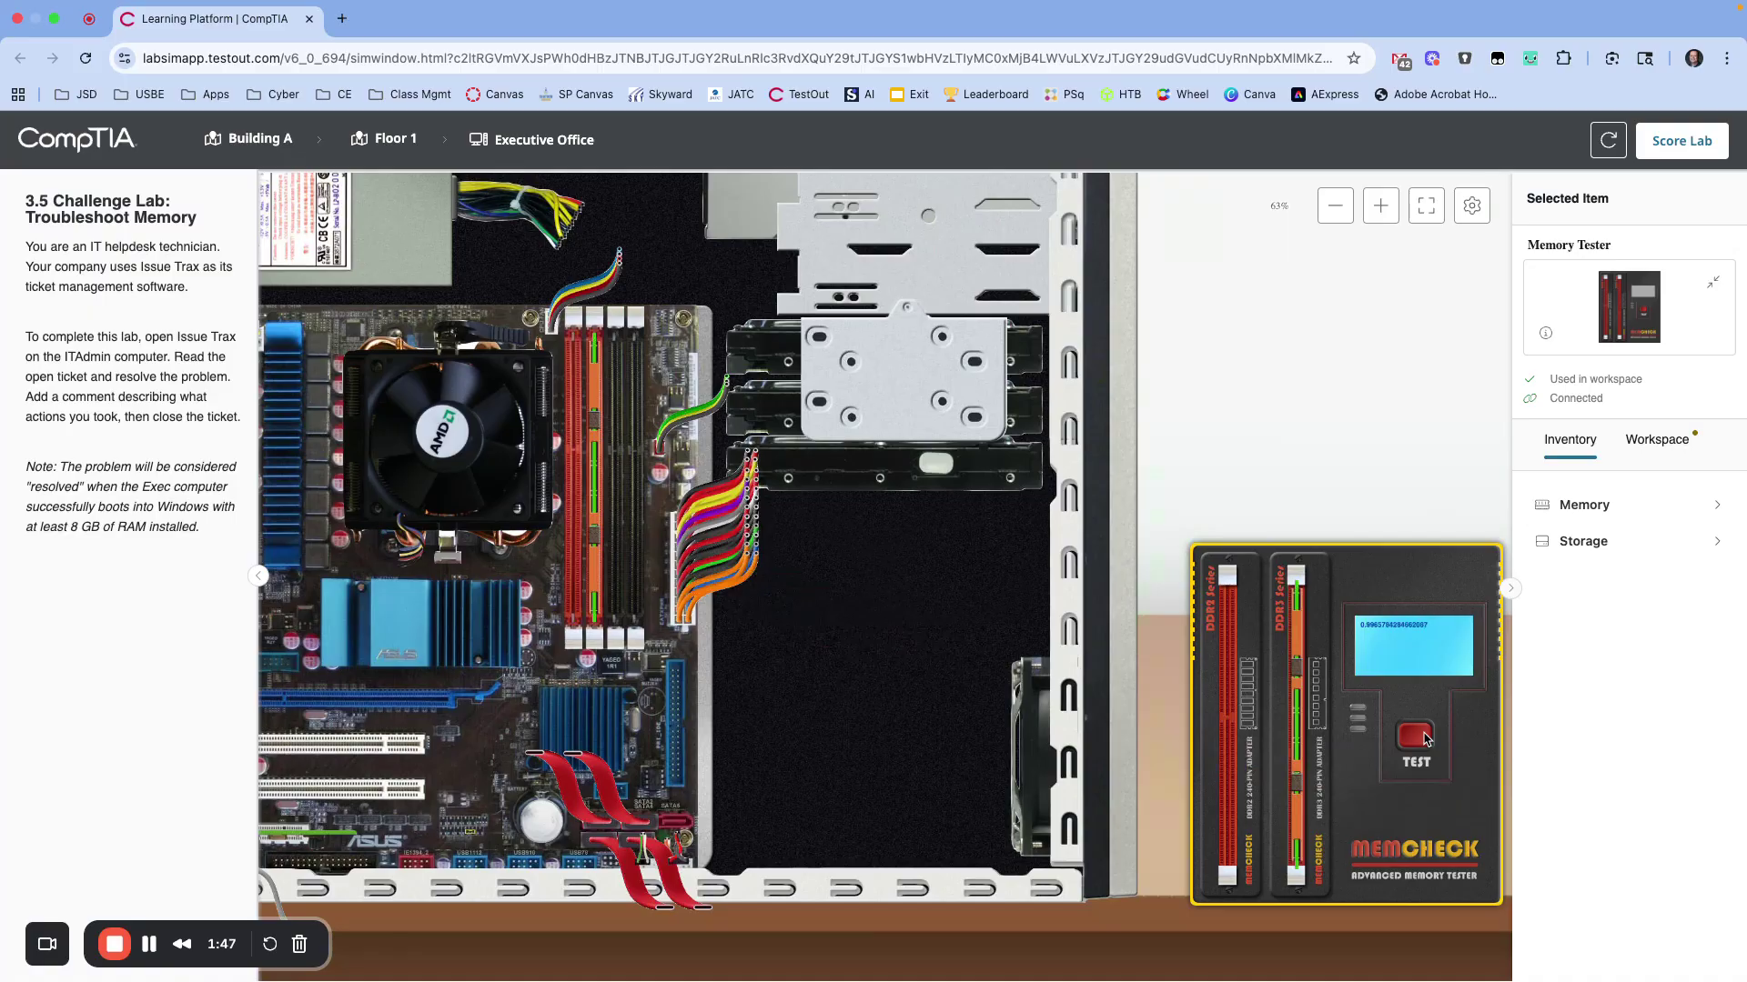
left_click_drag(1297, 713, 1295, 764)
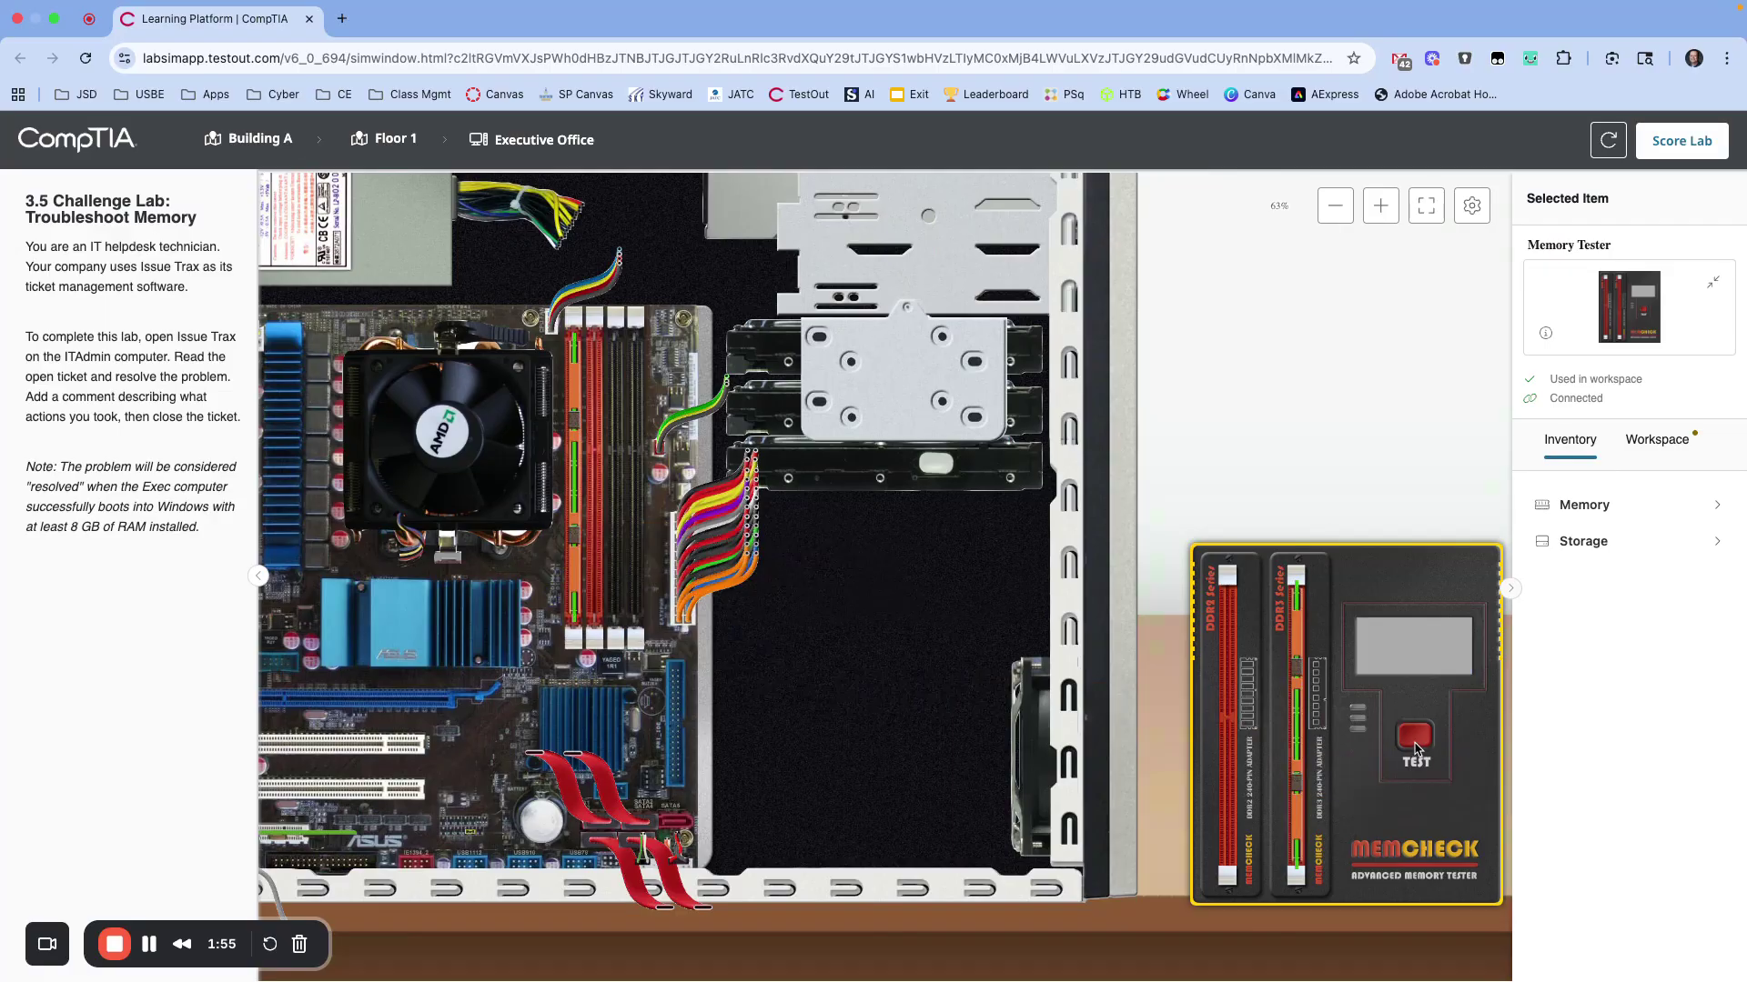
left_click(1414, 739)
left_click(1414, 739)
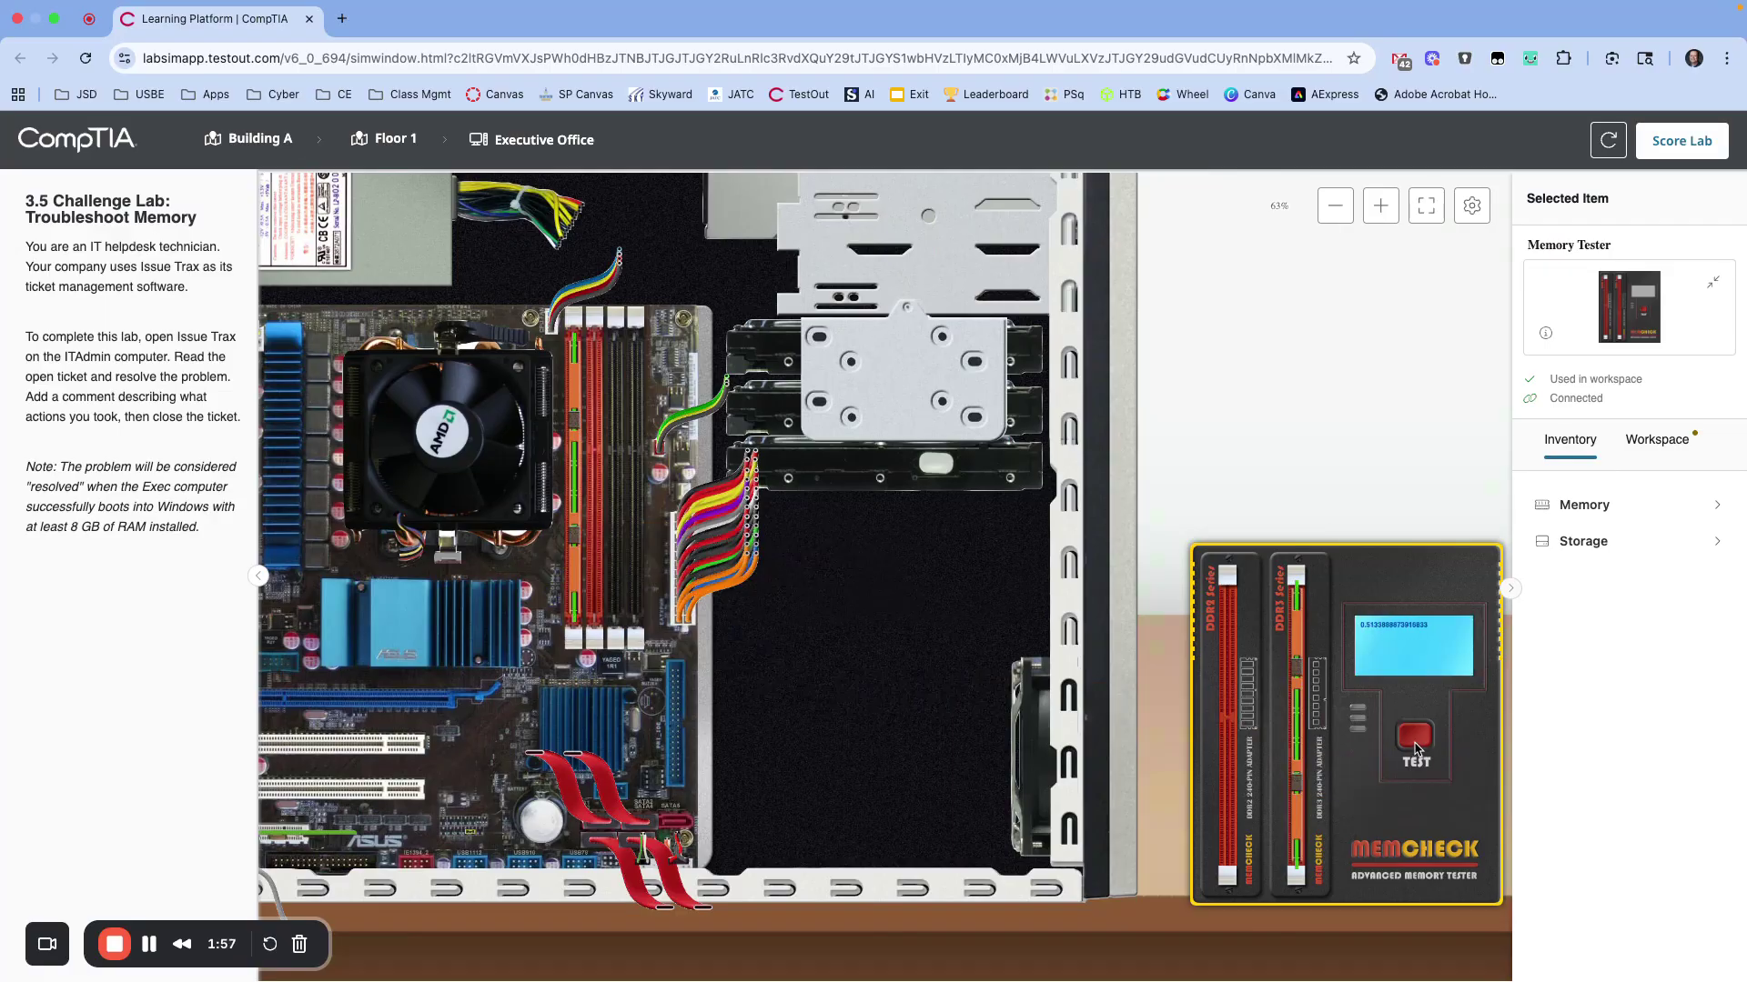
left_click(1415, 746)
Zoom out and set the failed 2 GB DDR3 module on the desk beside the phone.
left_click(1334, 205)
left_click(1335, 209)
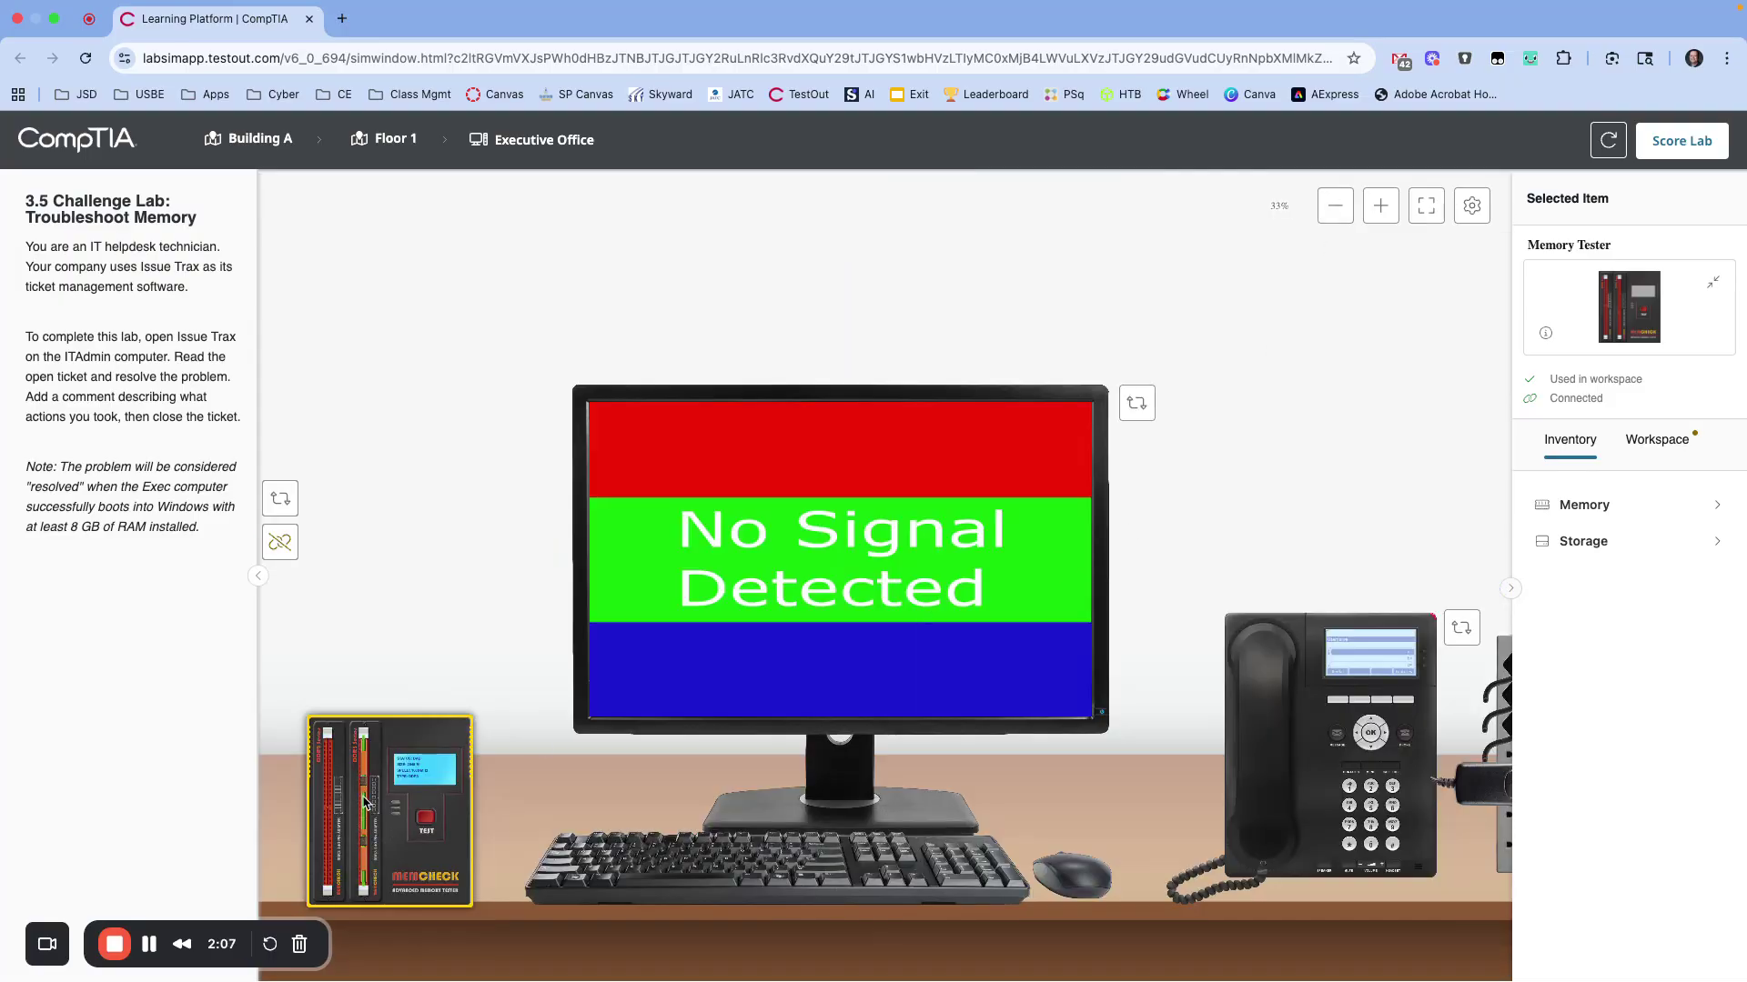
left_click_drag(364, 800, 1087, 873)
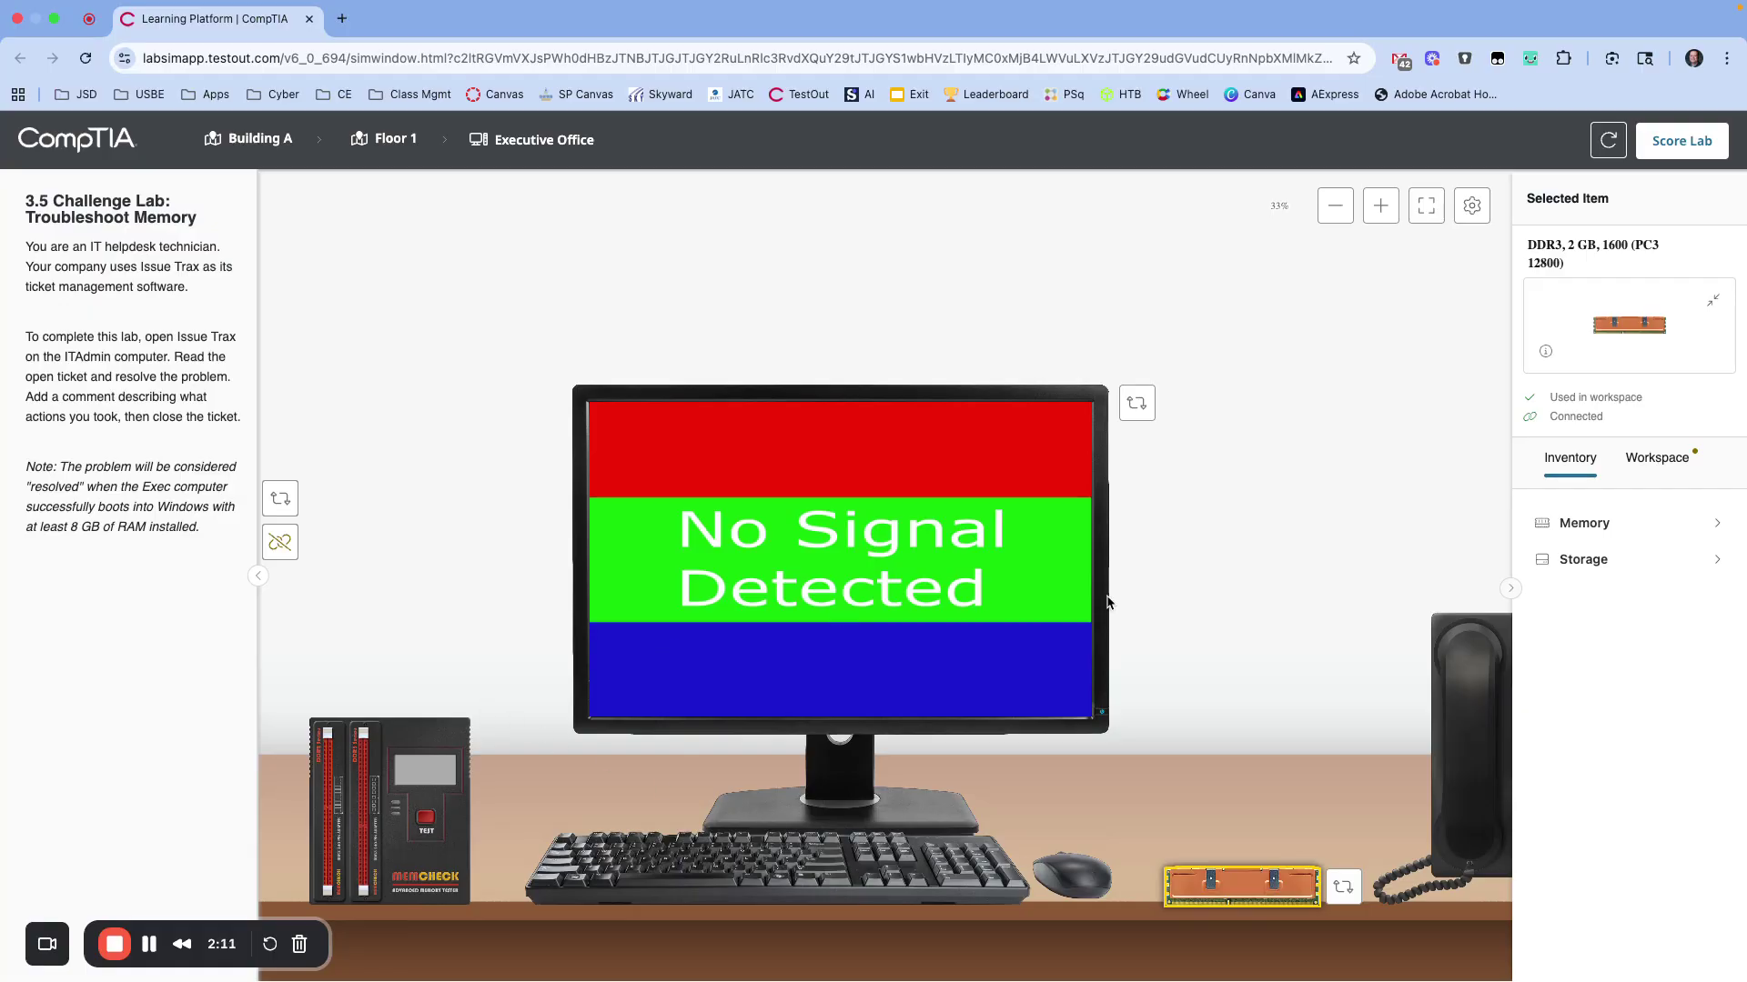
Expand Memory in the Inventory panel and scroll through the spare DIMM list.
scroll(1253, 683, "left", 1)
scroll(1252, 682, "left", 5)
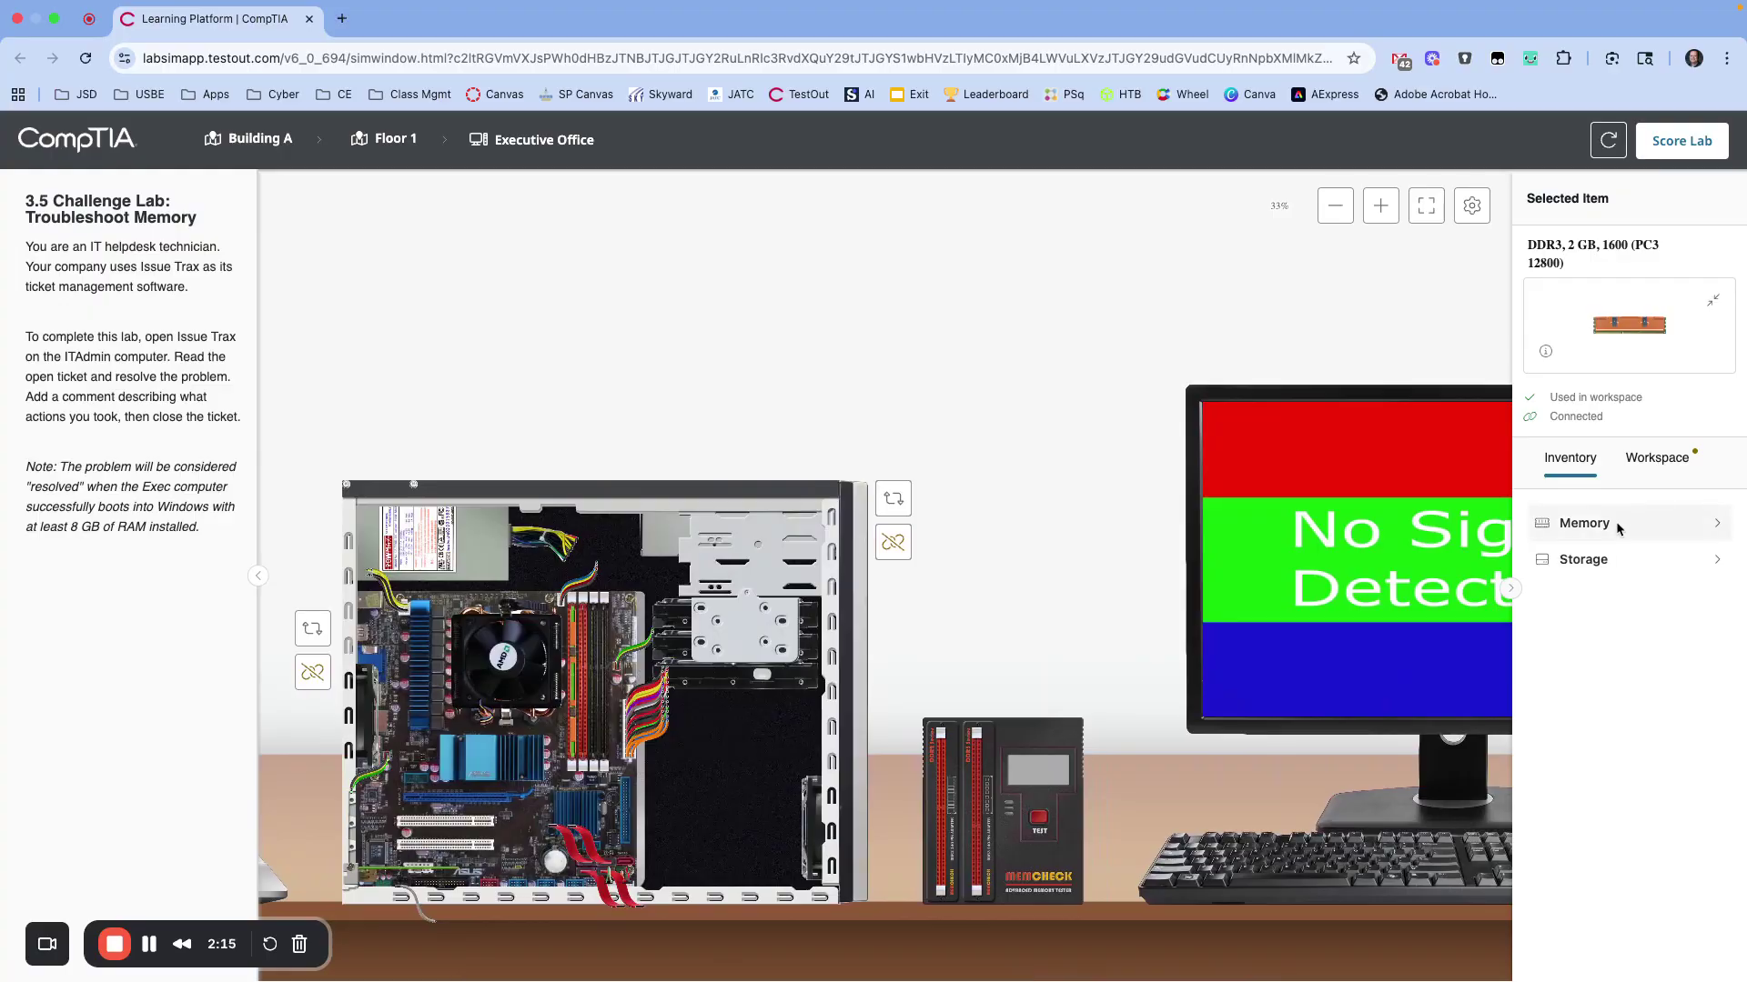
left_click(1648, 526)
scroll(1651, 696, "down", 1)
scroll(1651, 696, "down", 1)
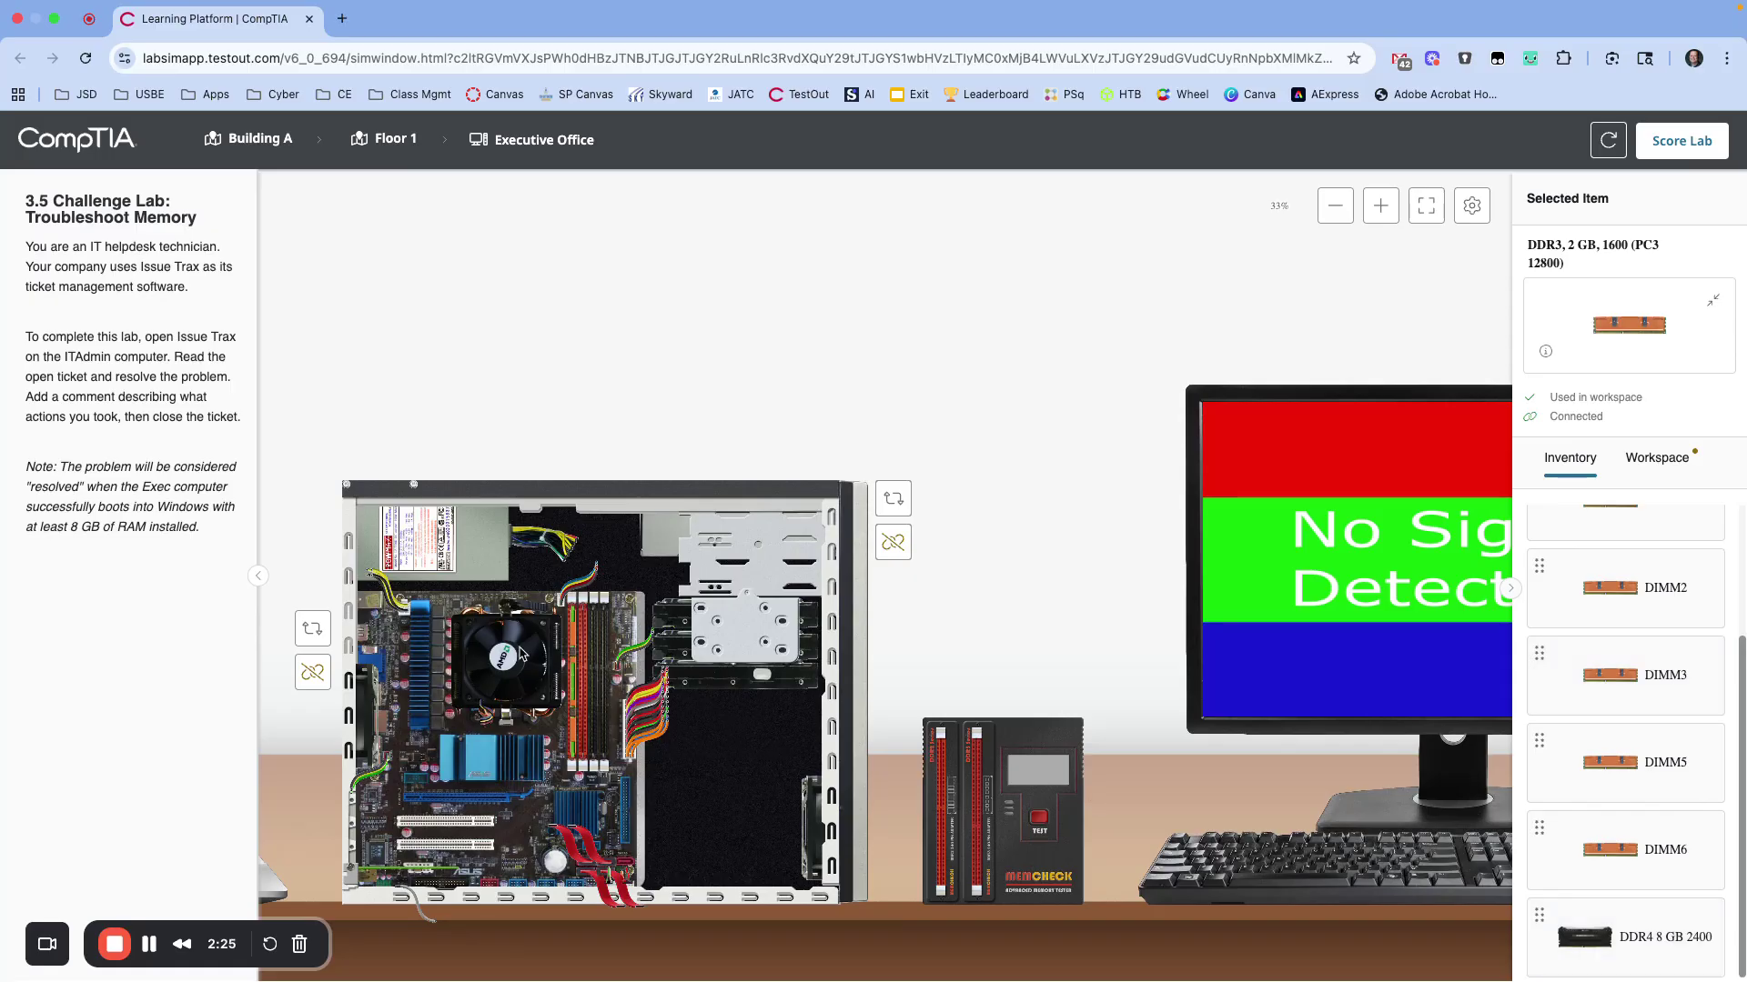
left_click(450, 607)
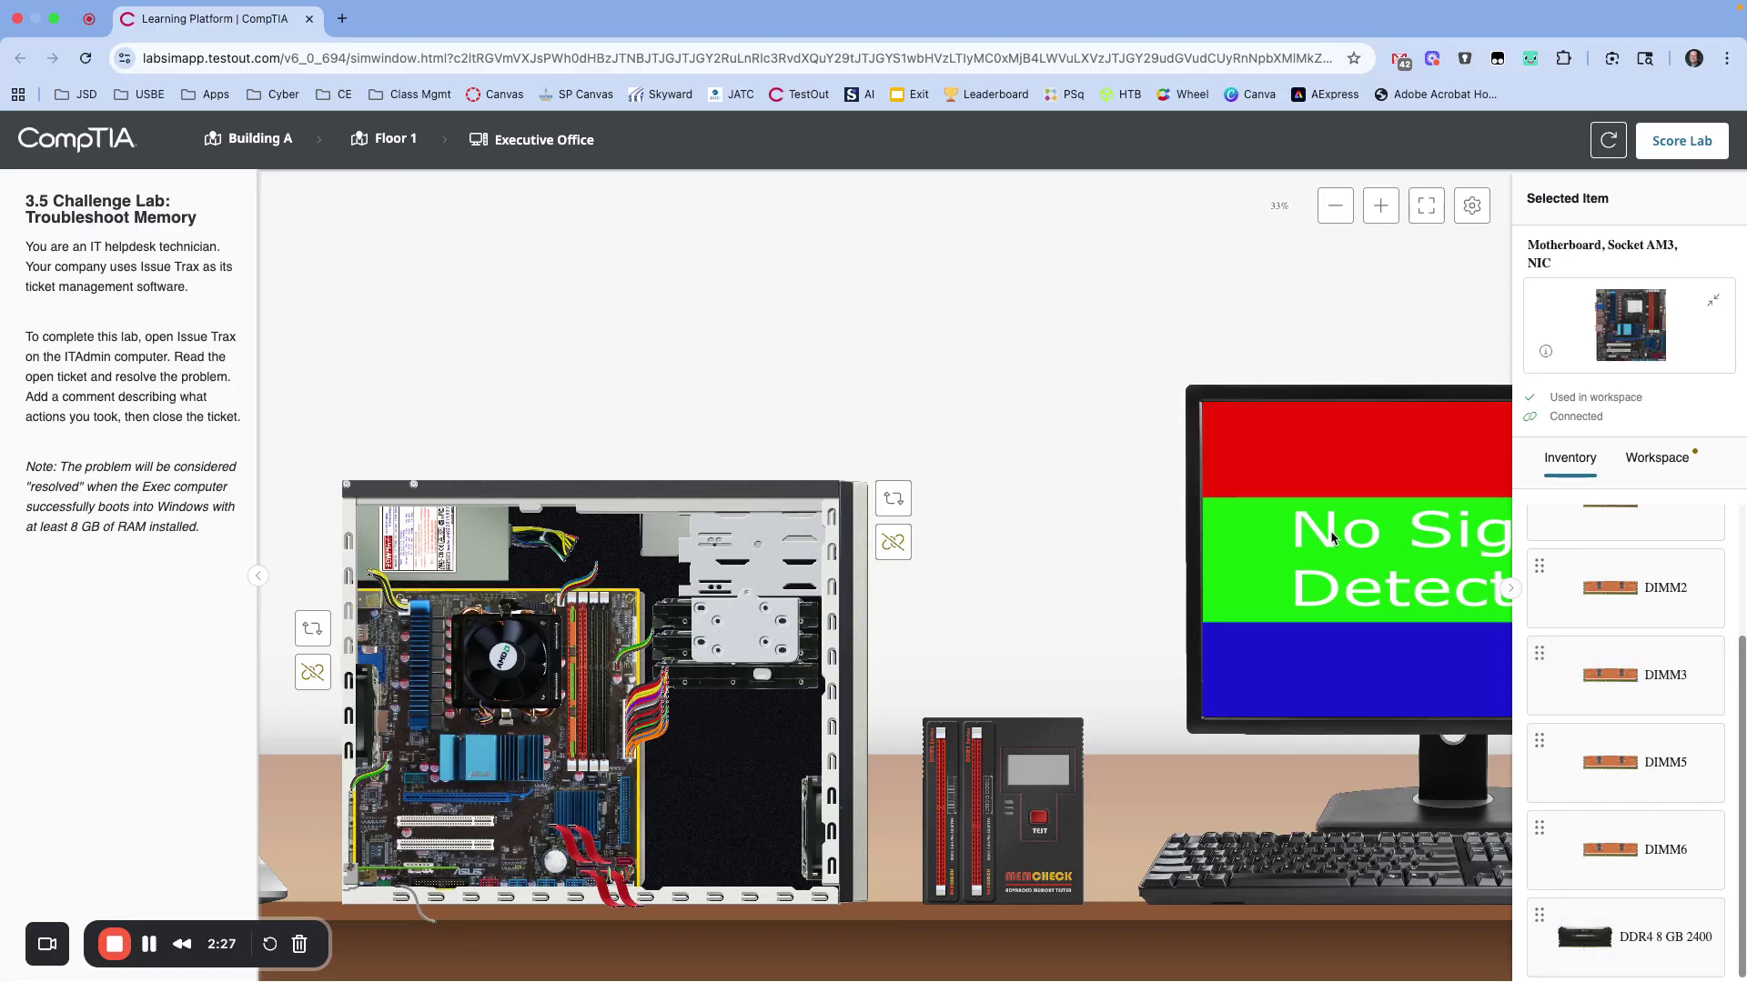
left_click(1545, 353)
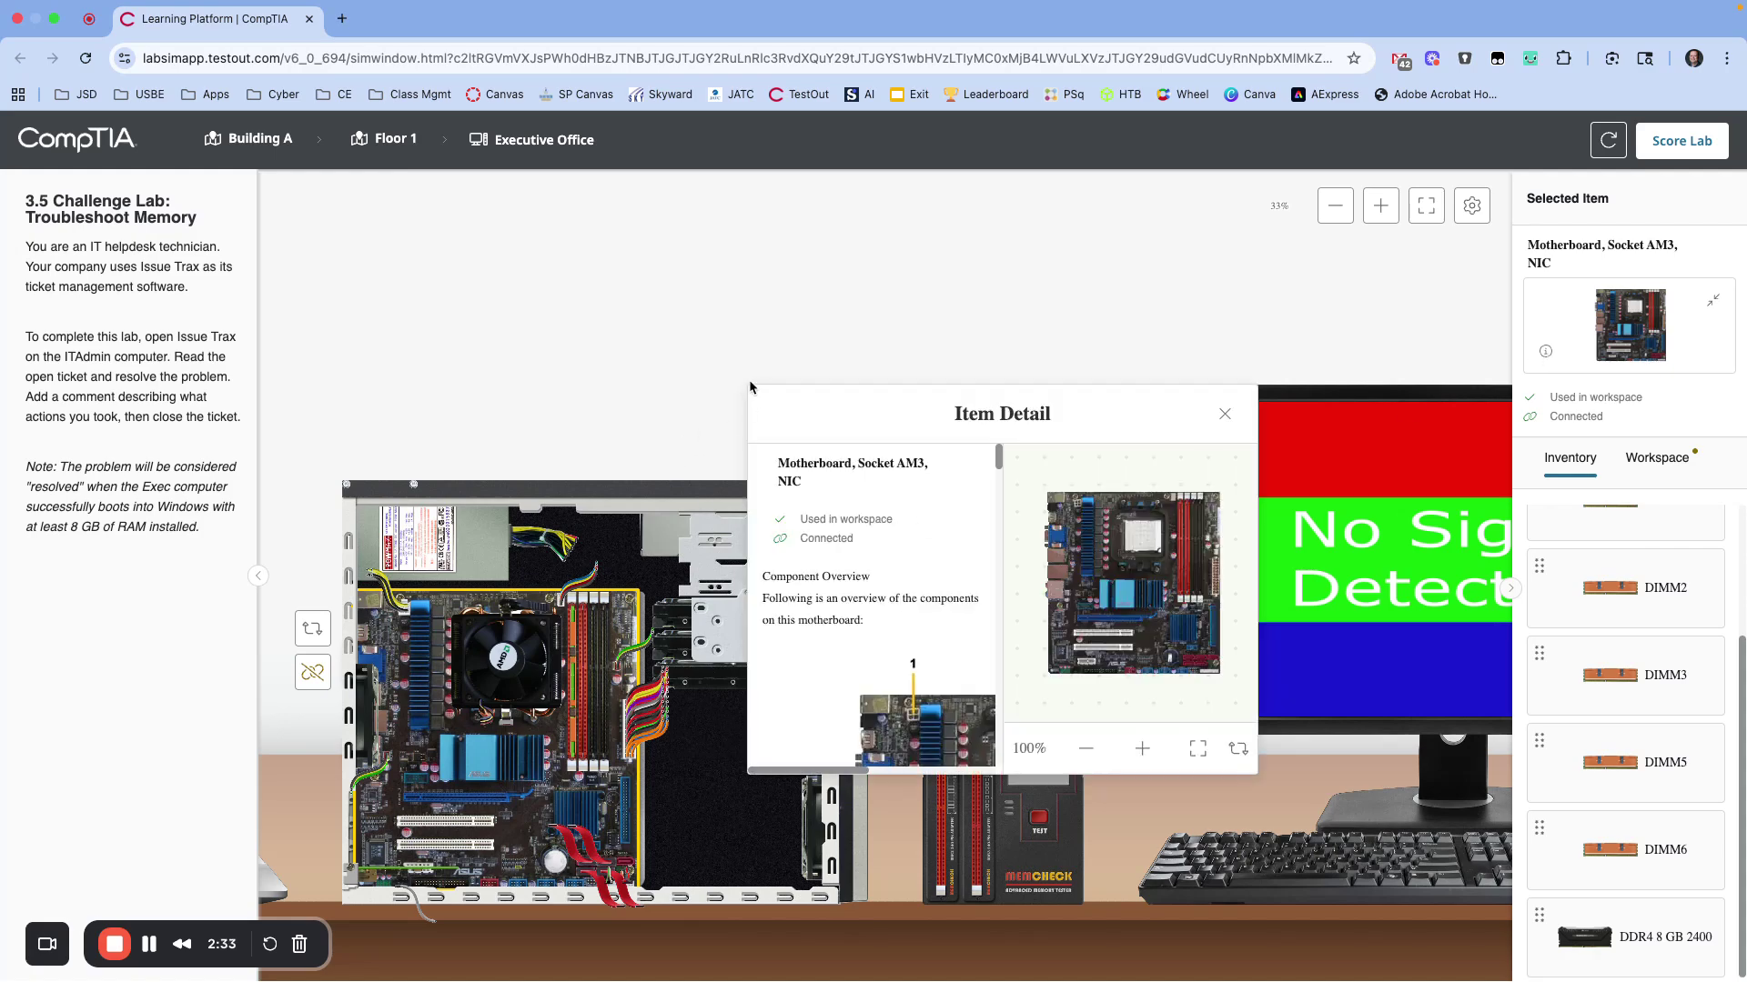
left_click_drag(751, 394, 310, 172)
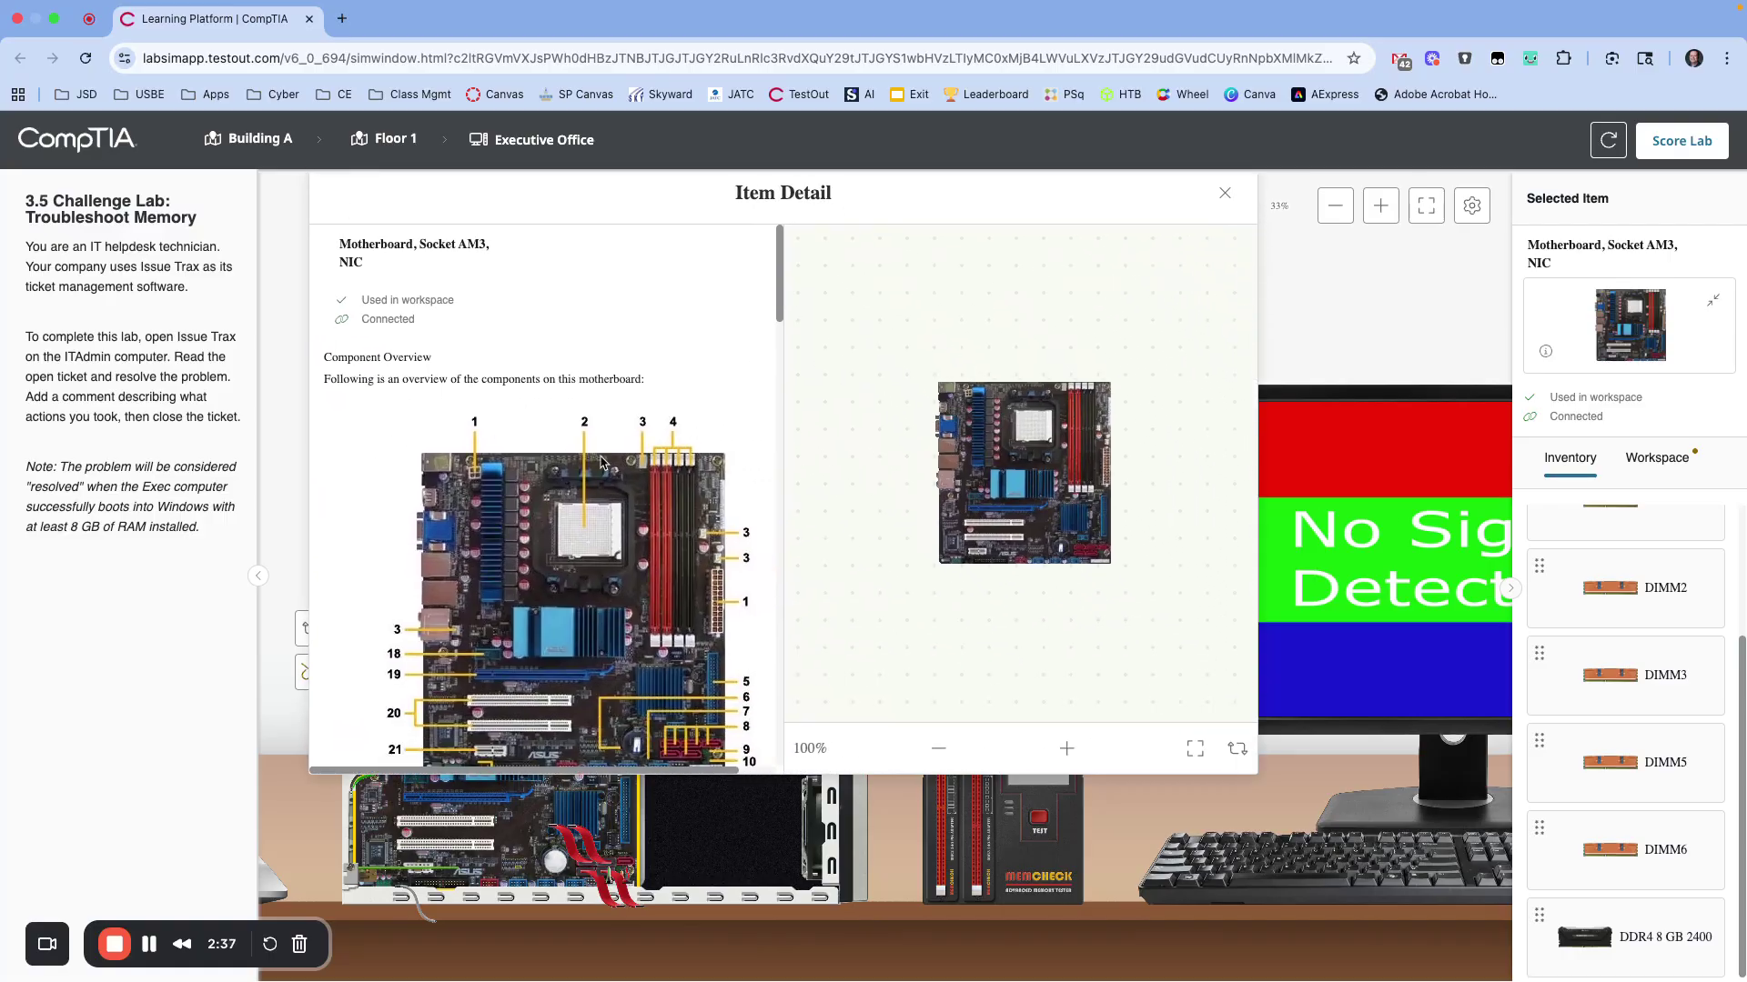
key("super+f")
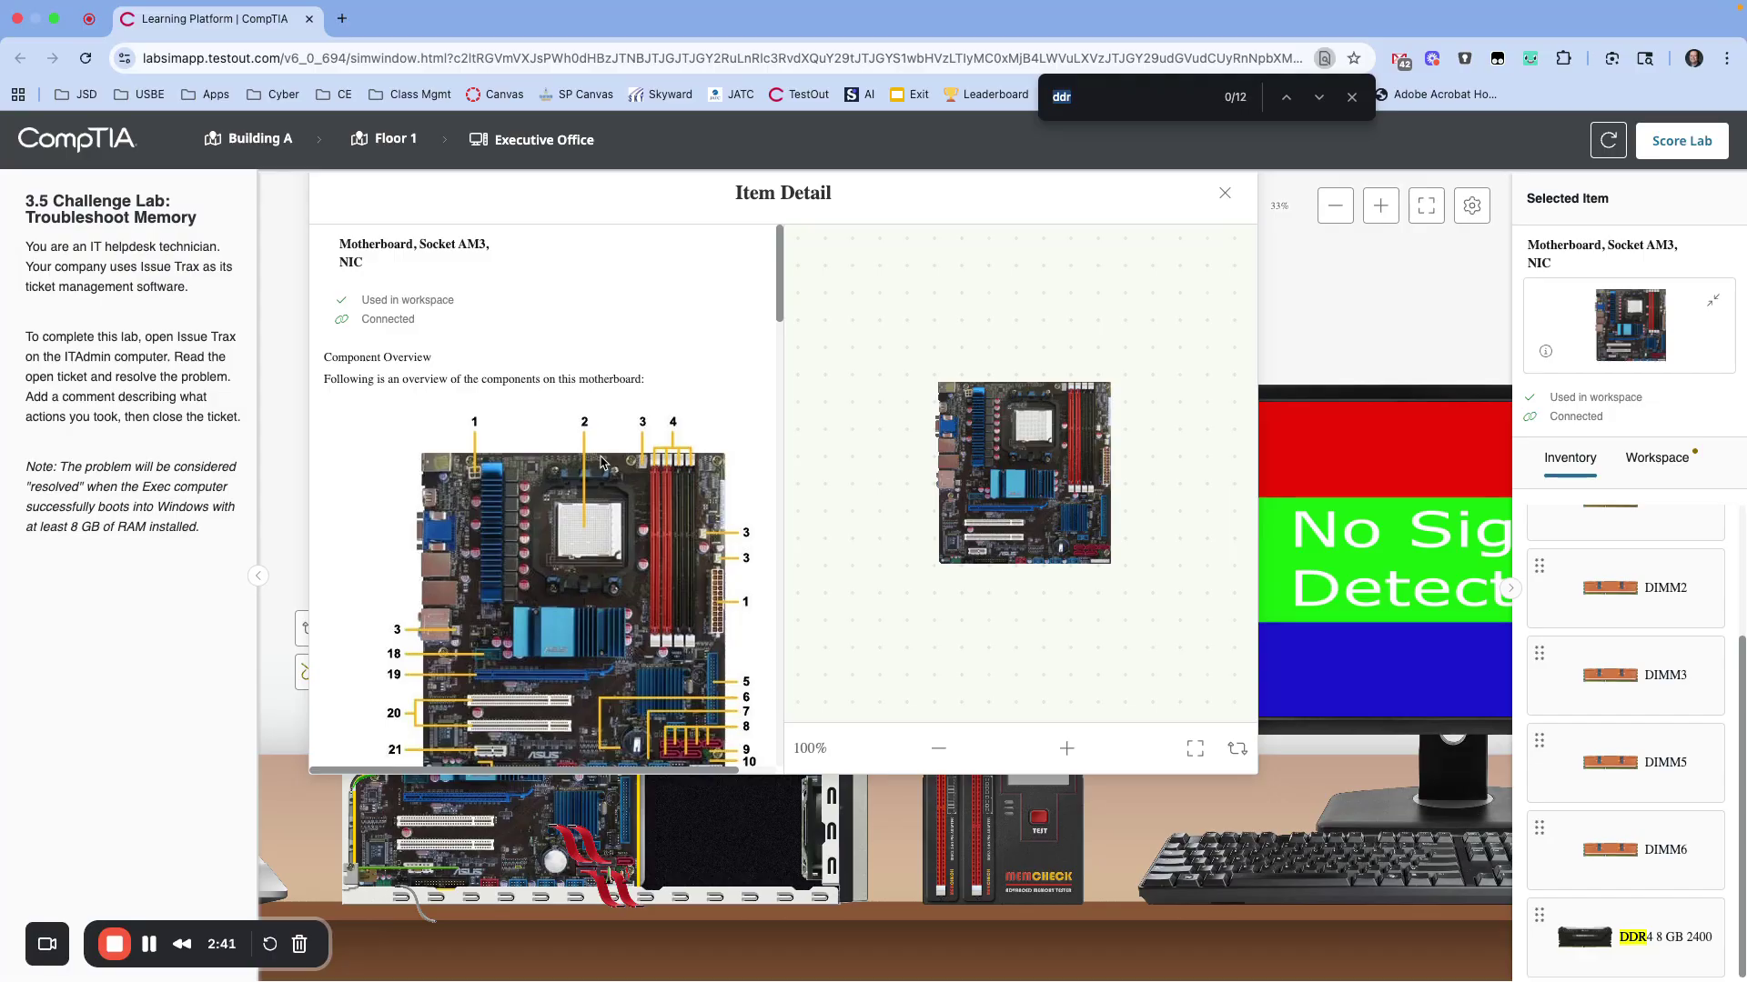
key("Right")
key("Return")
key("Return")
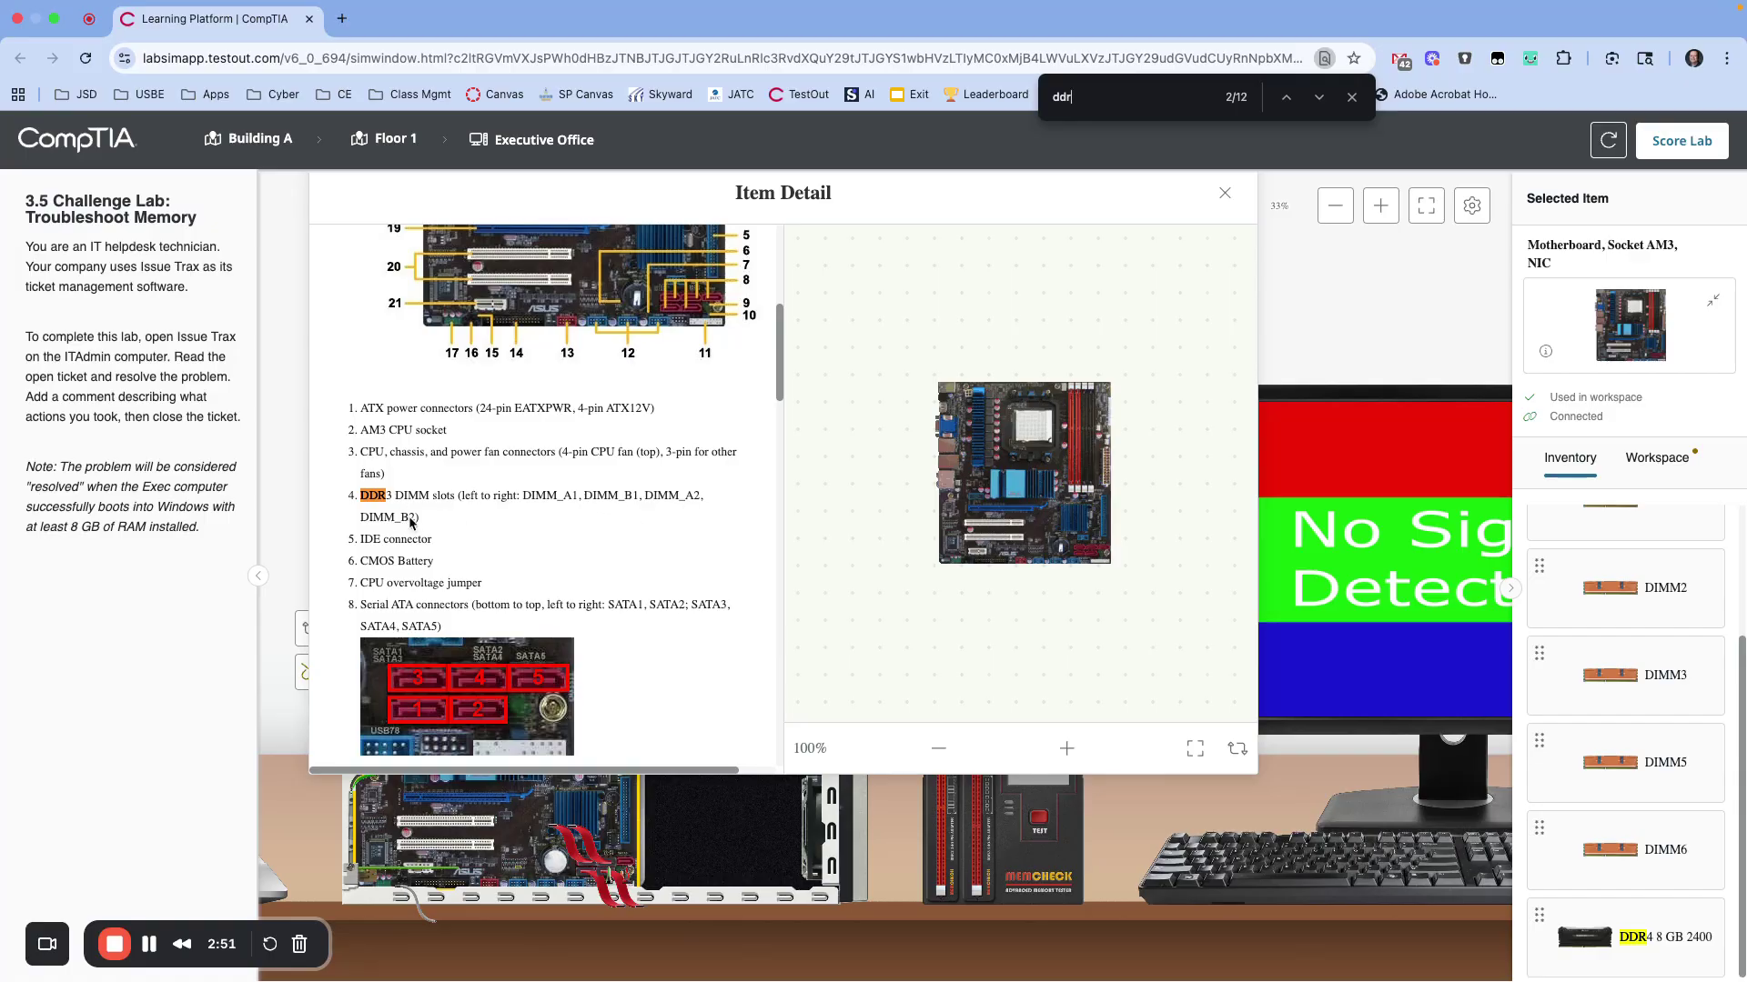
left_click(1319, 97)
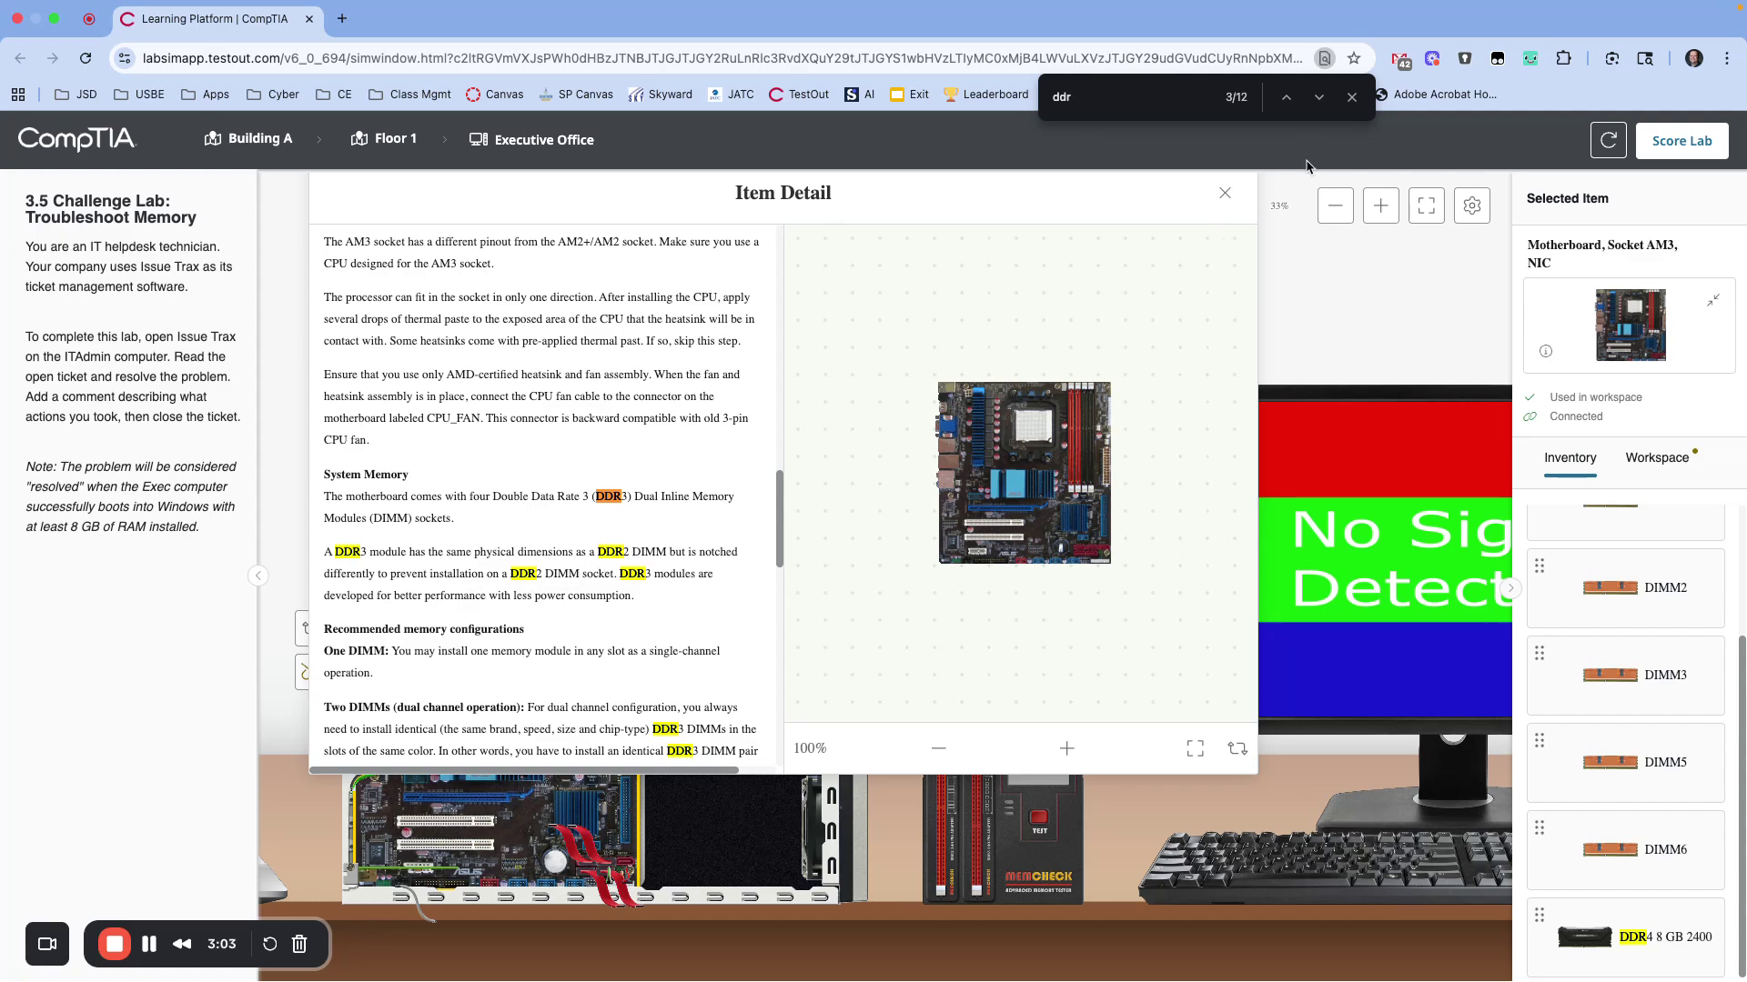
left_click(1350, 101)
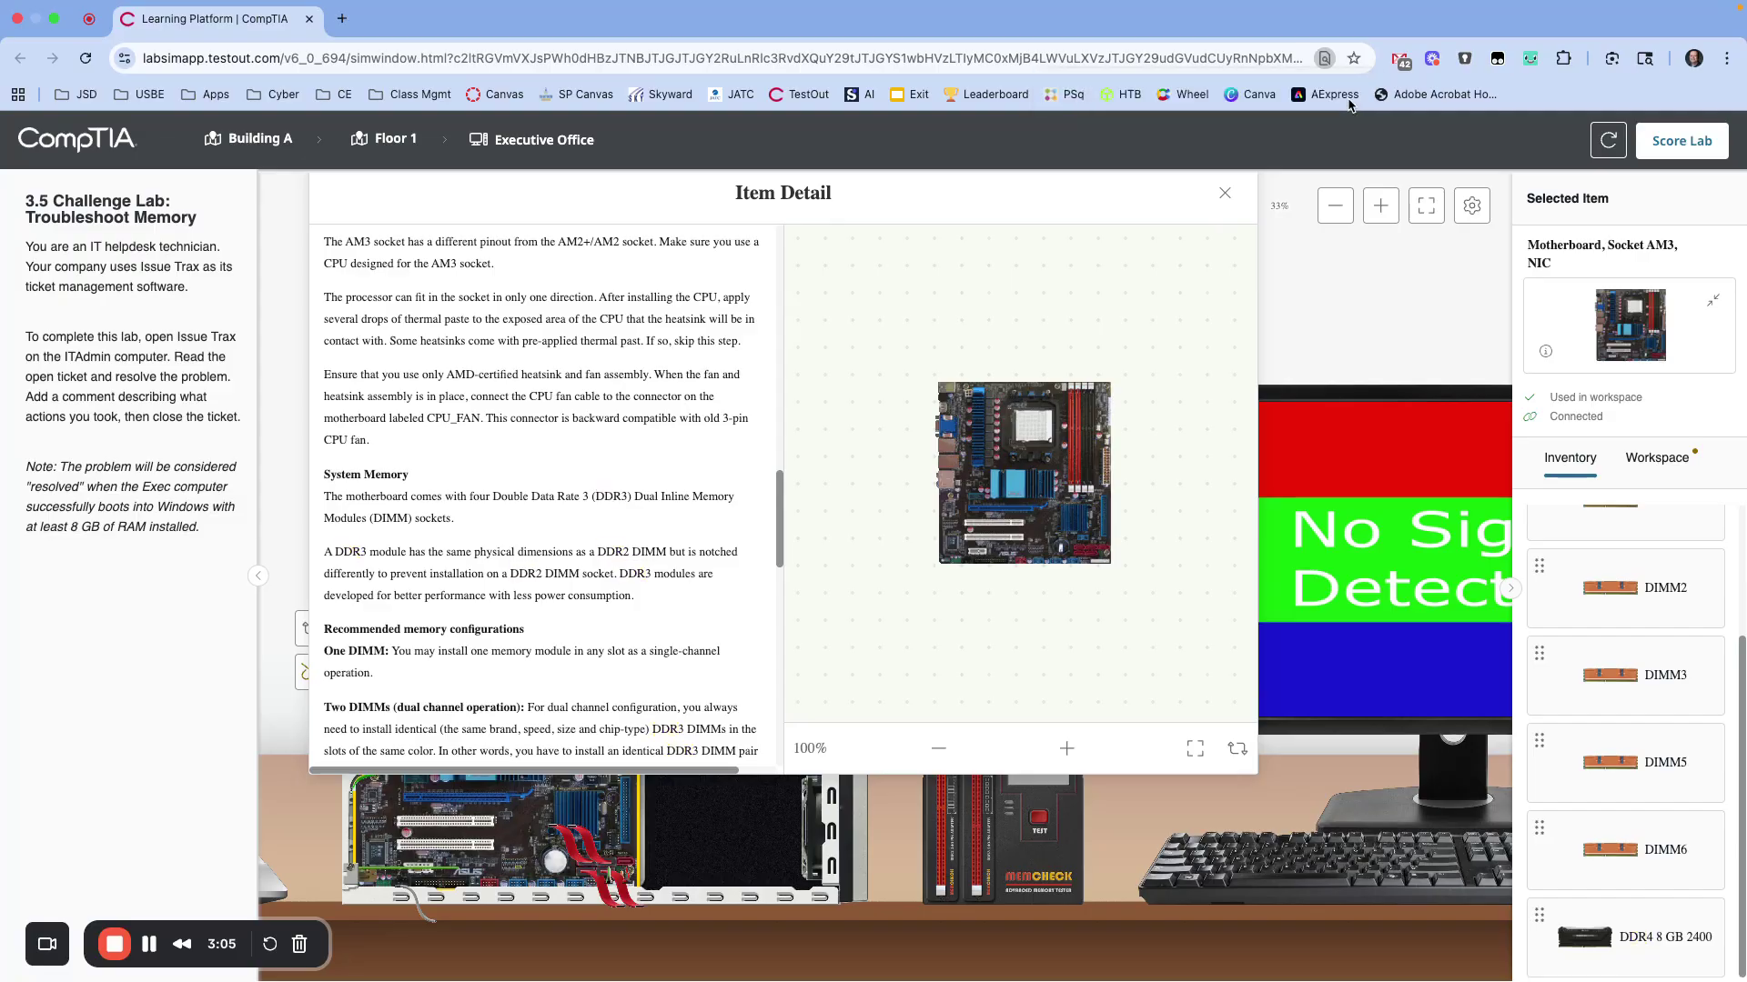
Close the motherboard documentation and test spare DIMM1 in the memory tester, which fails.
left_click(1225, 193)
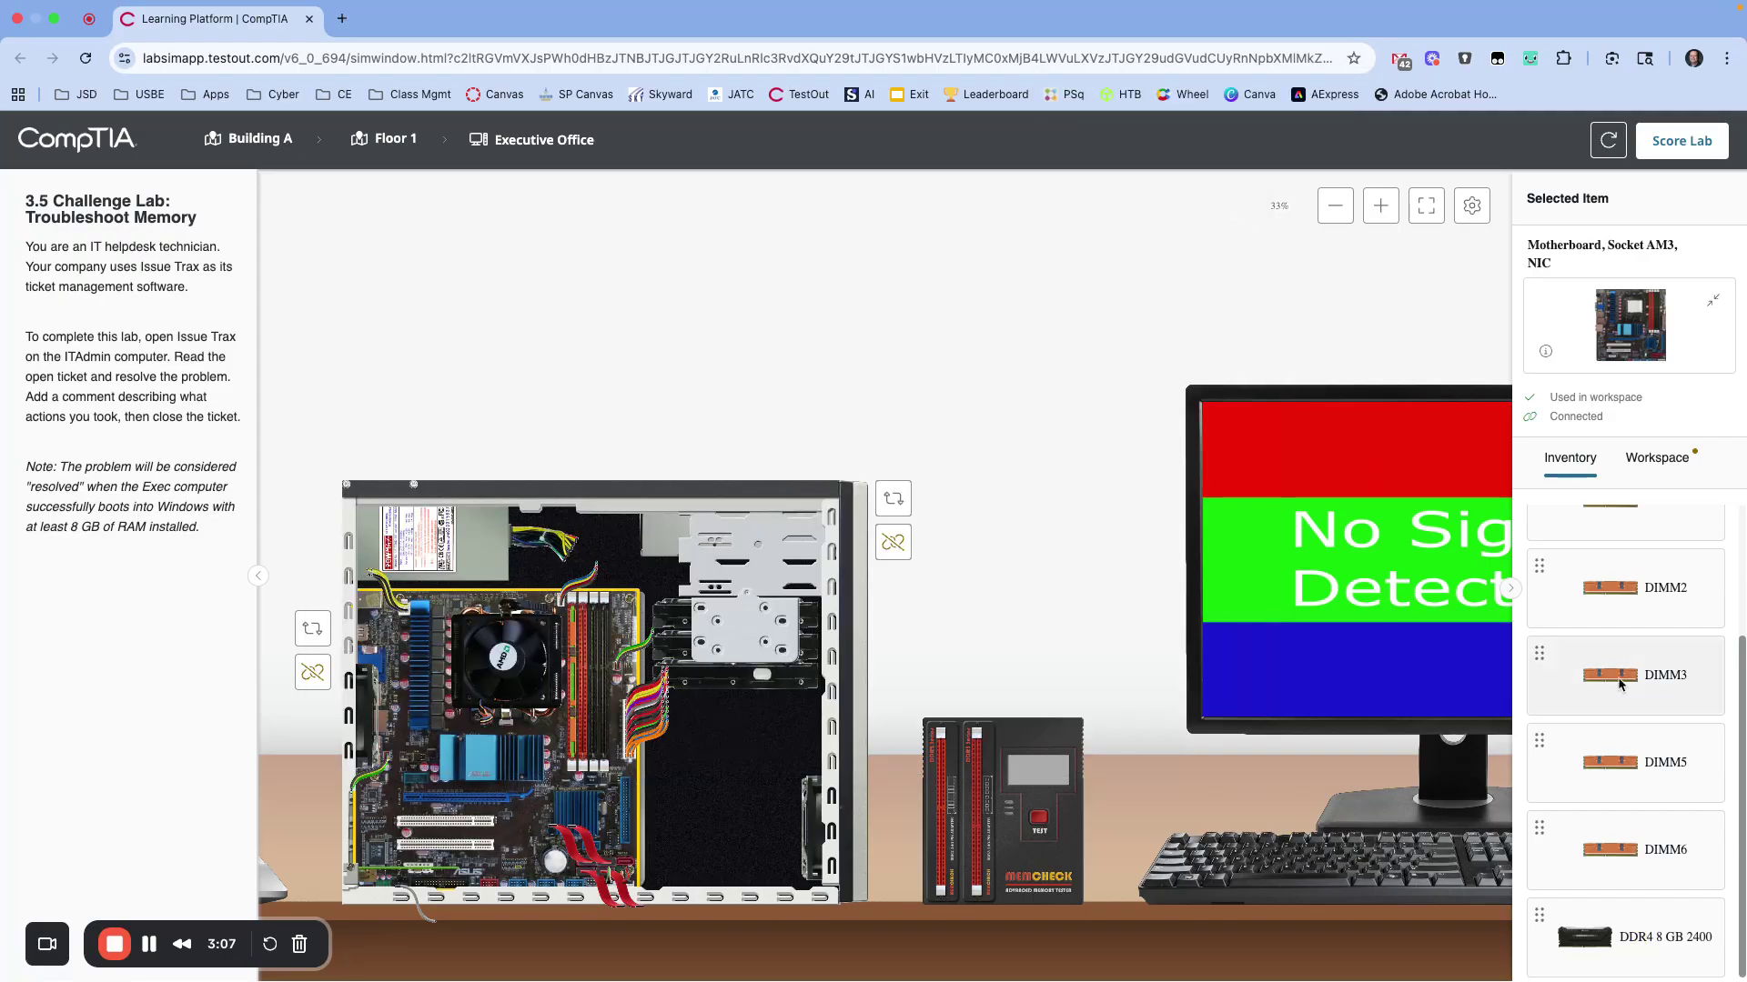
scroll(1606, 637, "up", 3)
left_click_drag(1604, 598, 990, 825)
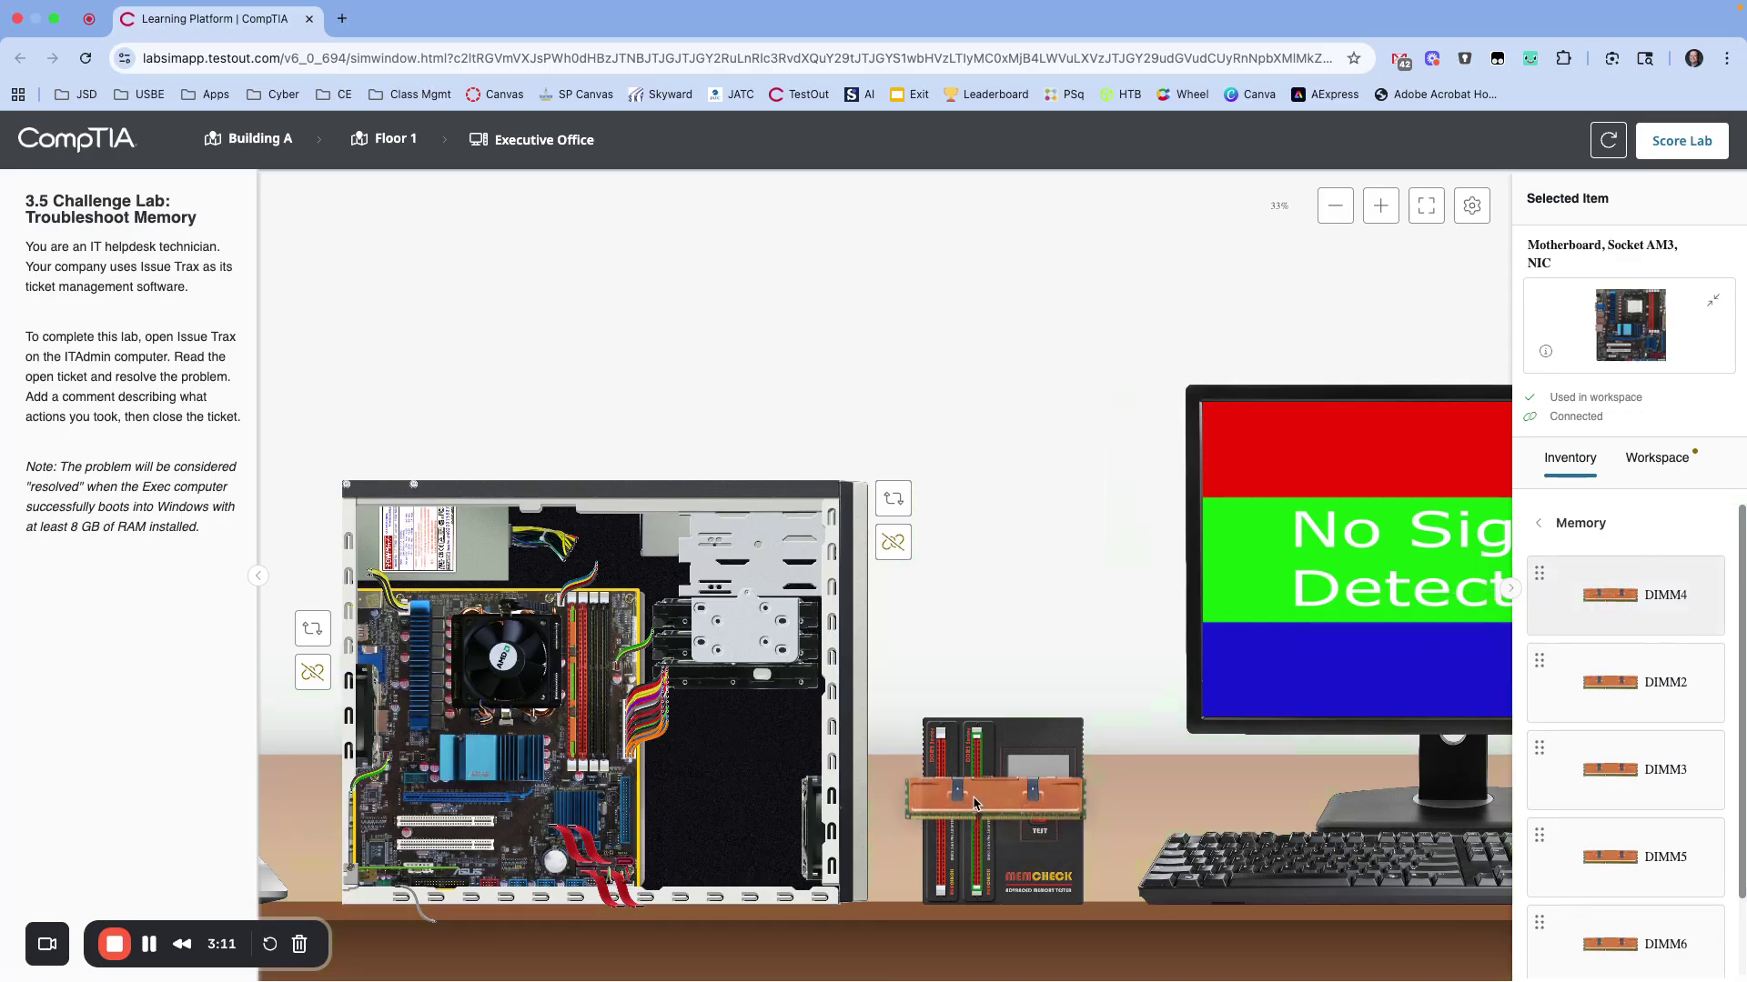
left_click(1044, 825)
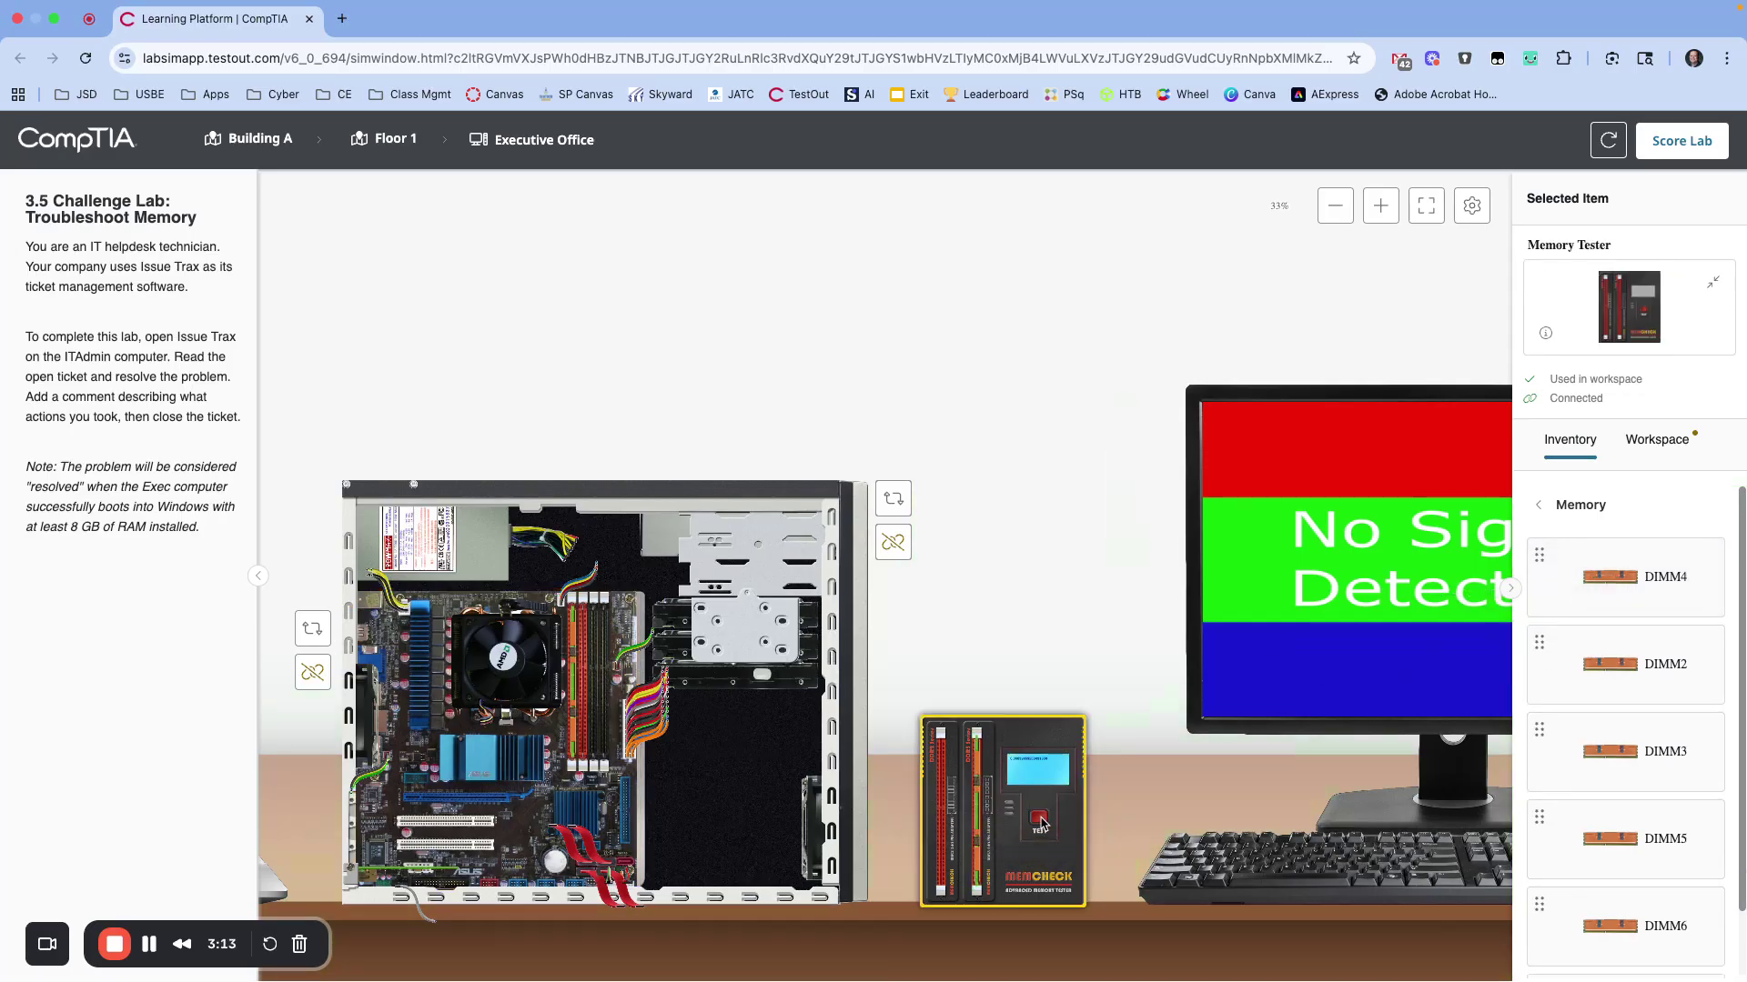
Zoom in and return the bad DDR3 stick from the tester to Inventory.
left_click(1380, 206)
left_click(1380, 205)
scroll(1336, 627, "right", 10)
scroll(1337, 628, "down", 5)
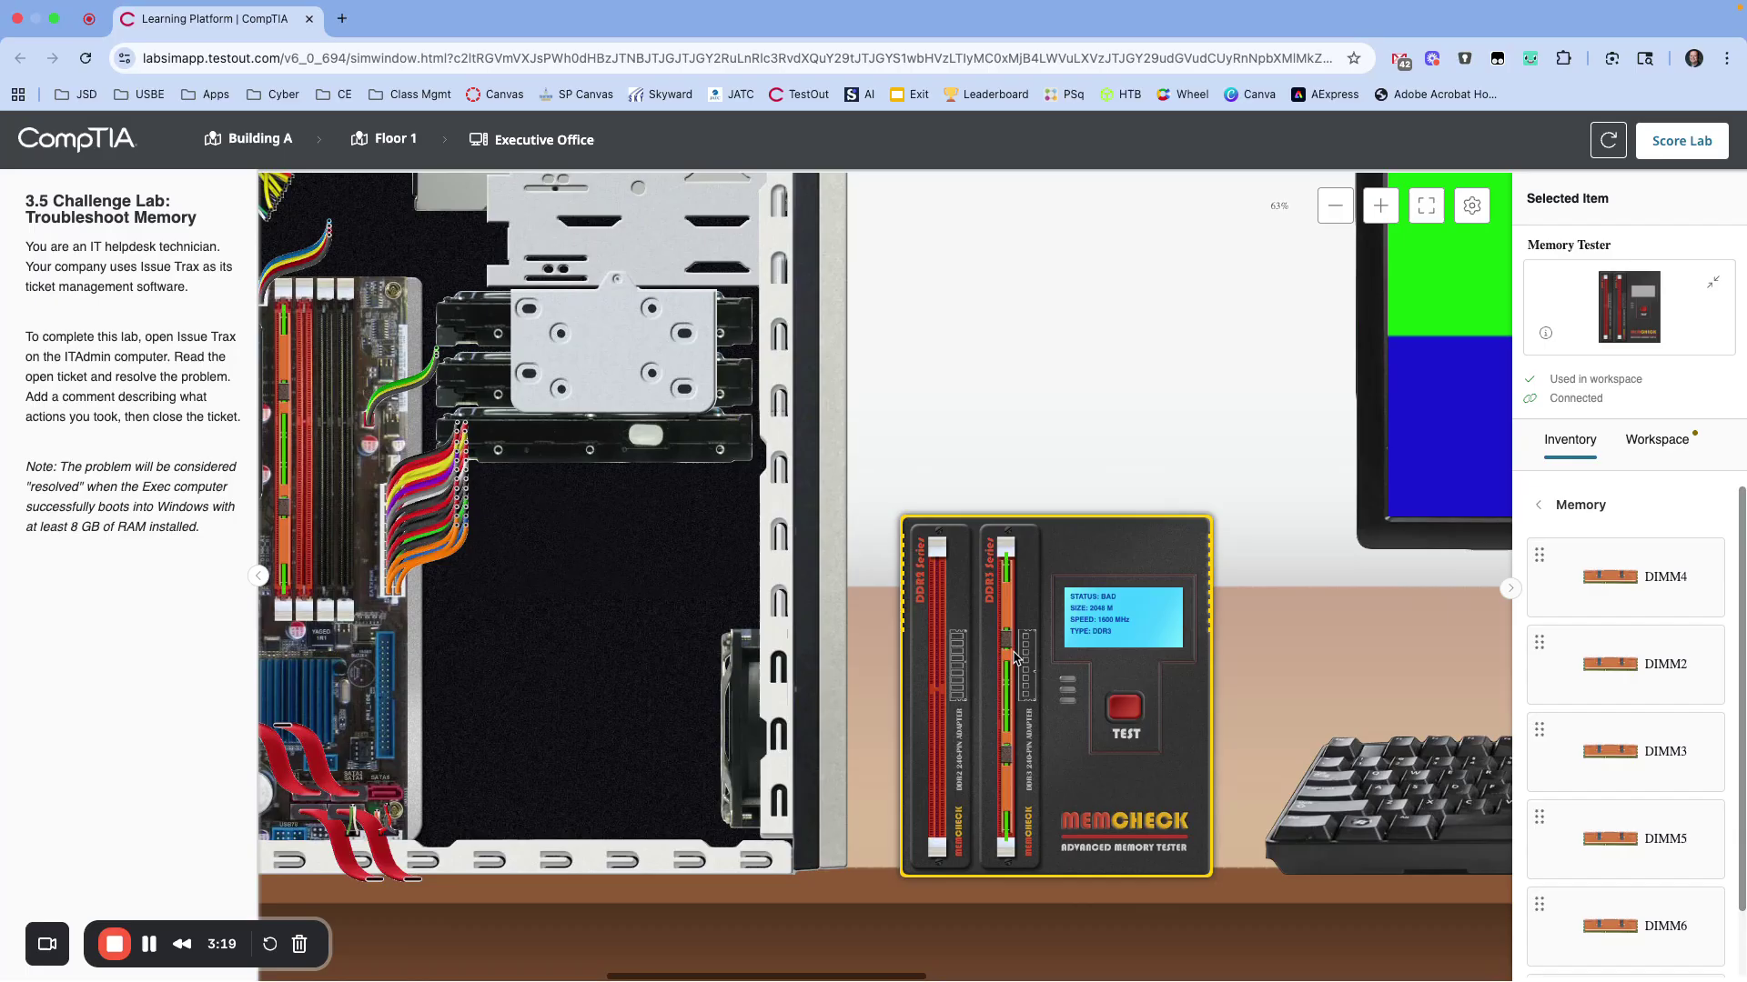
scroll(1016, 657, "left", 4)
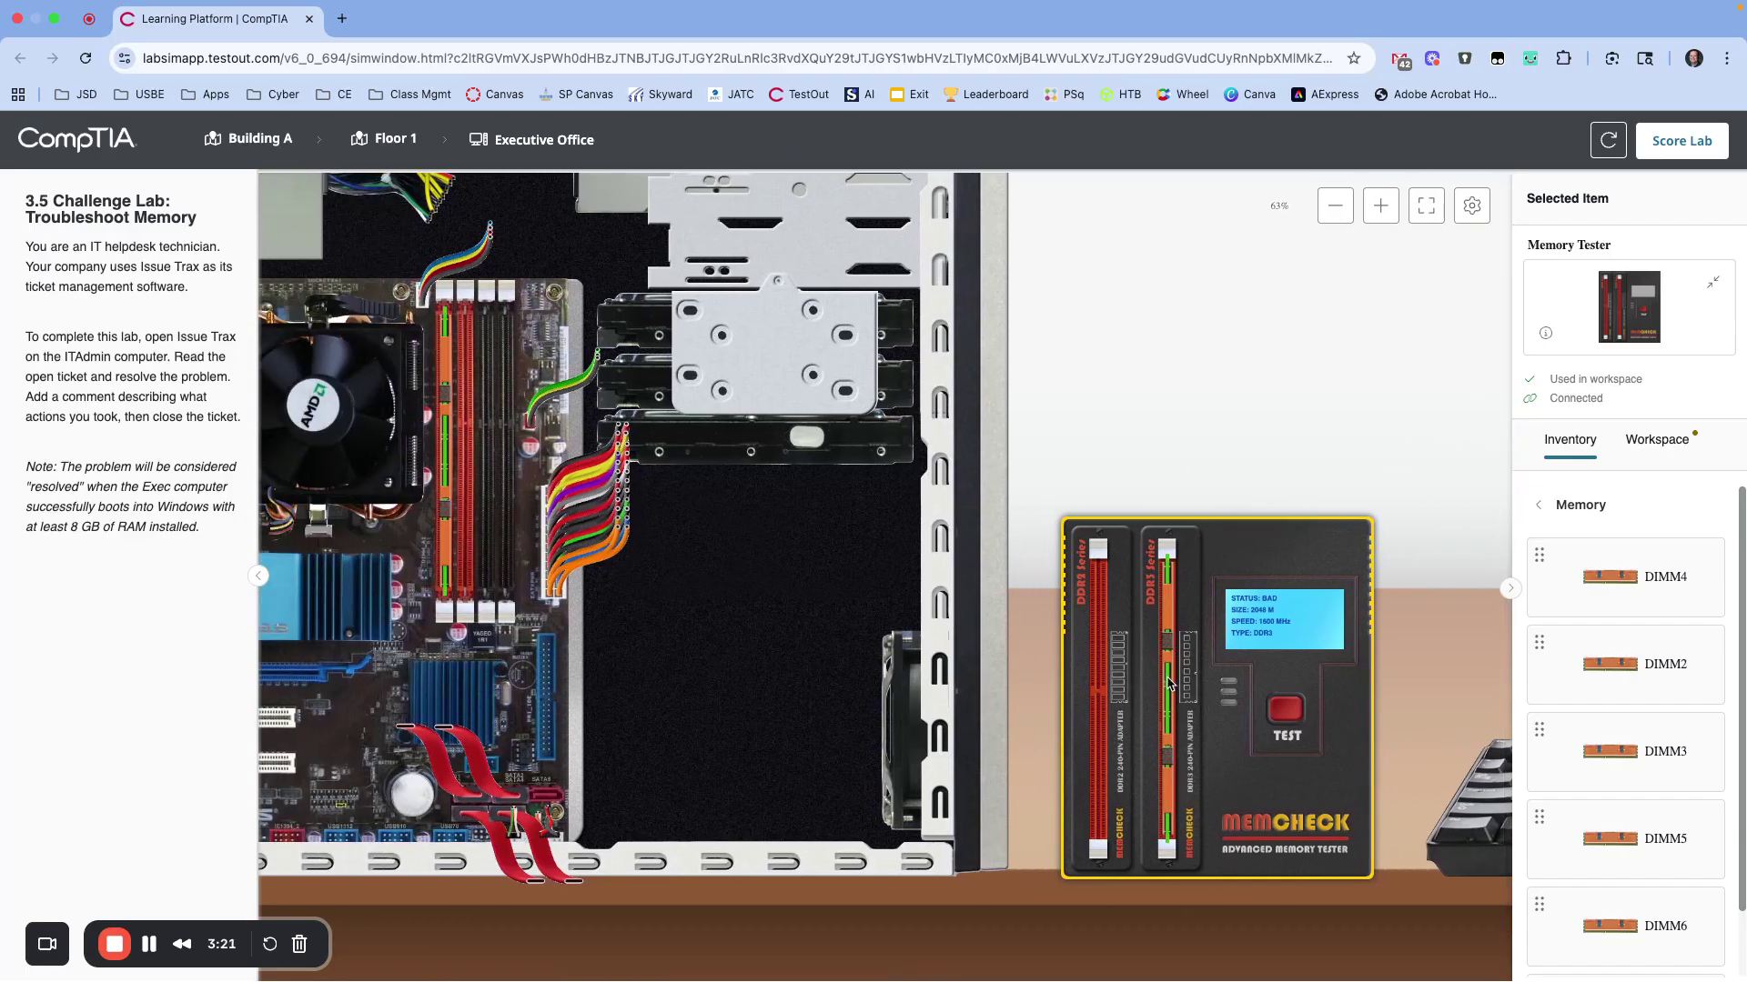
left_click_drag(1169, 683, 1634, 673)
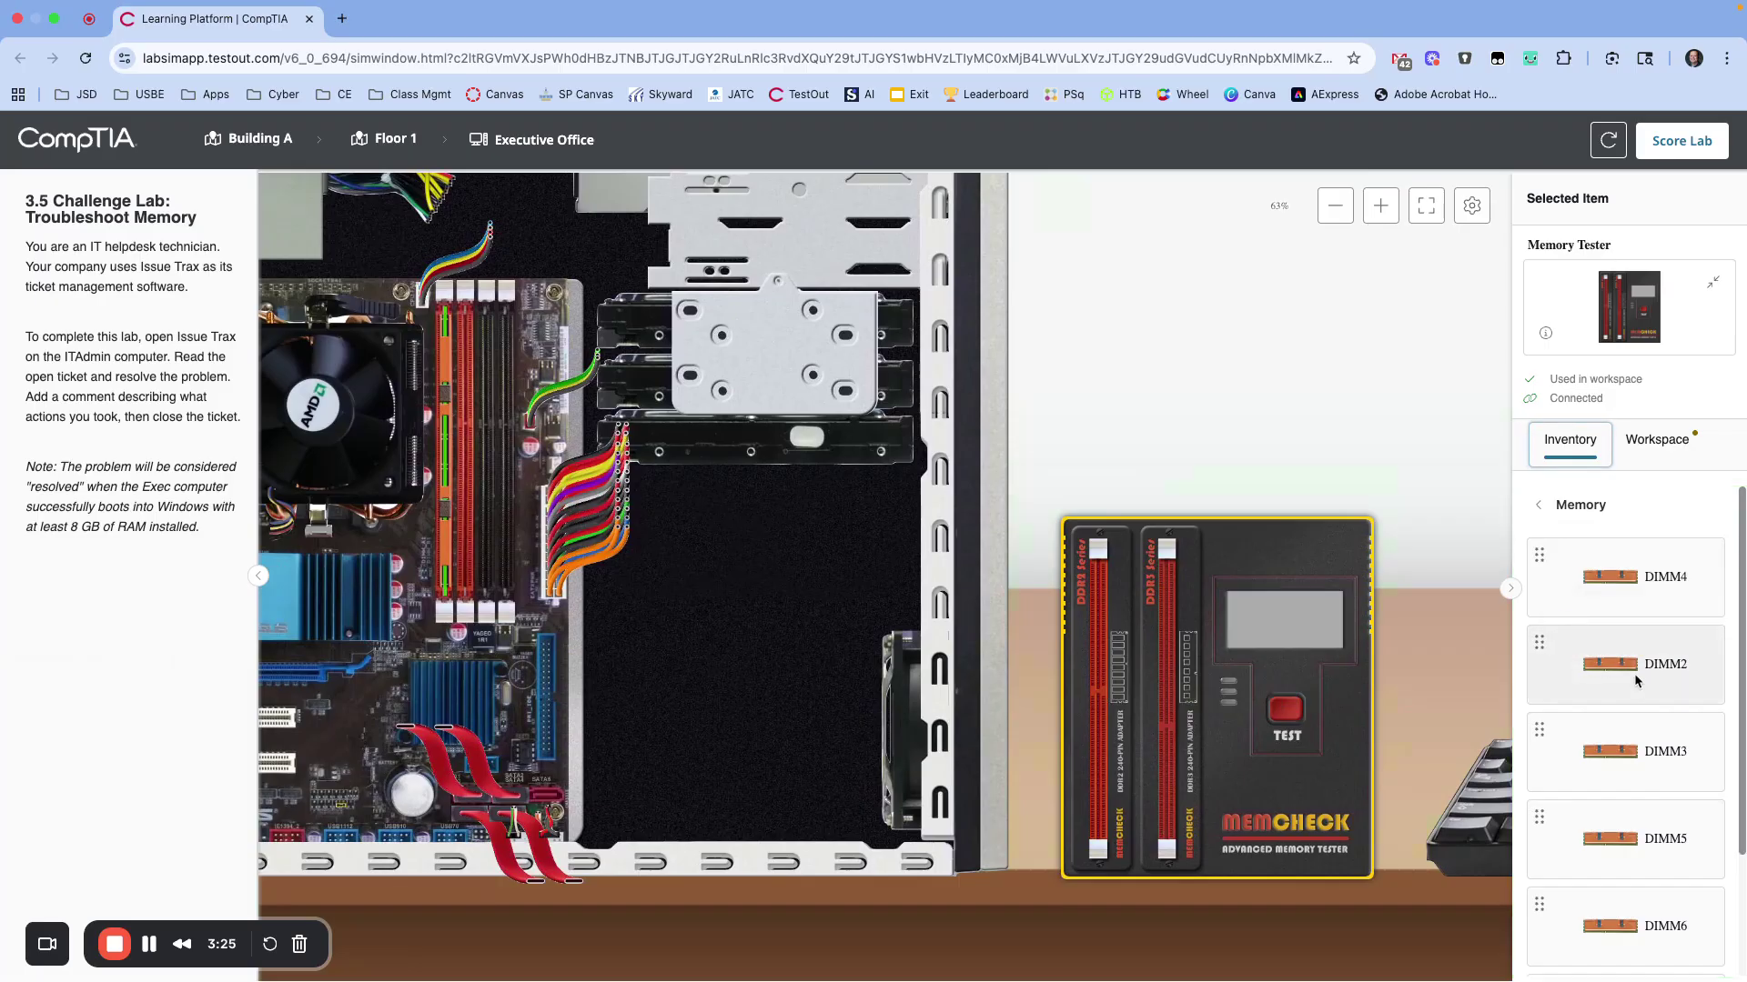
Test DIMM4, then DIMM2, which passes as 2048 MB, 1600 MHz DDR3.
scroll(1605, 790, "down", 3)
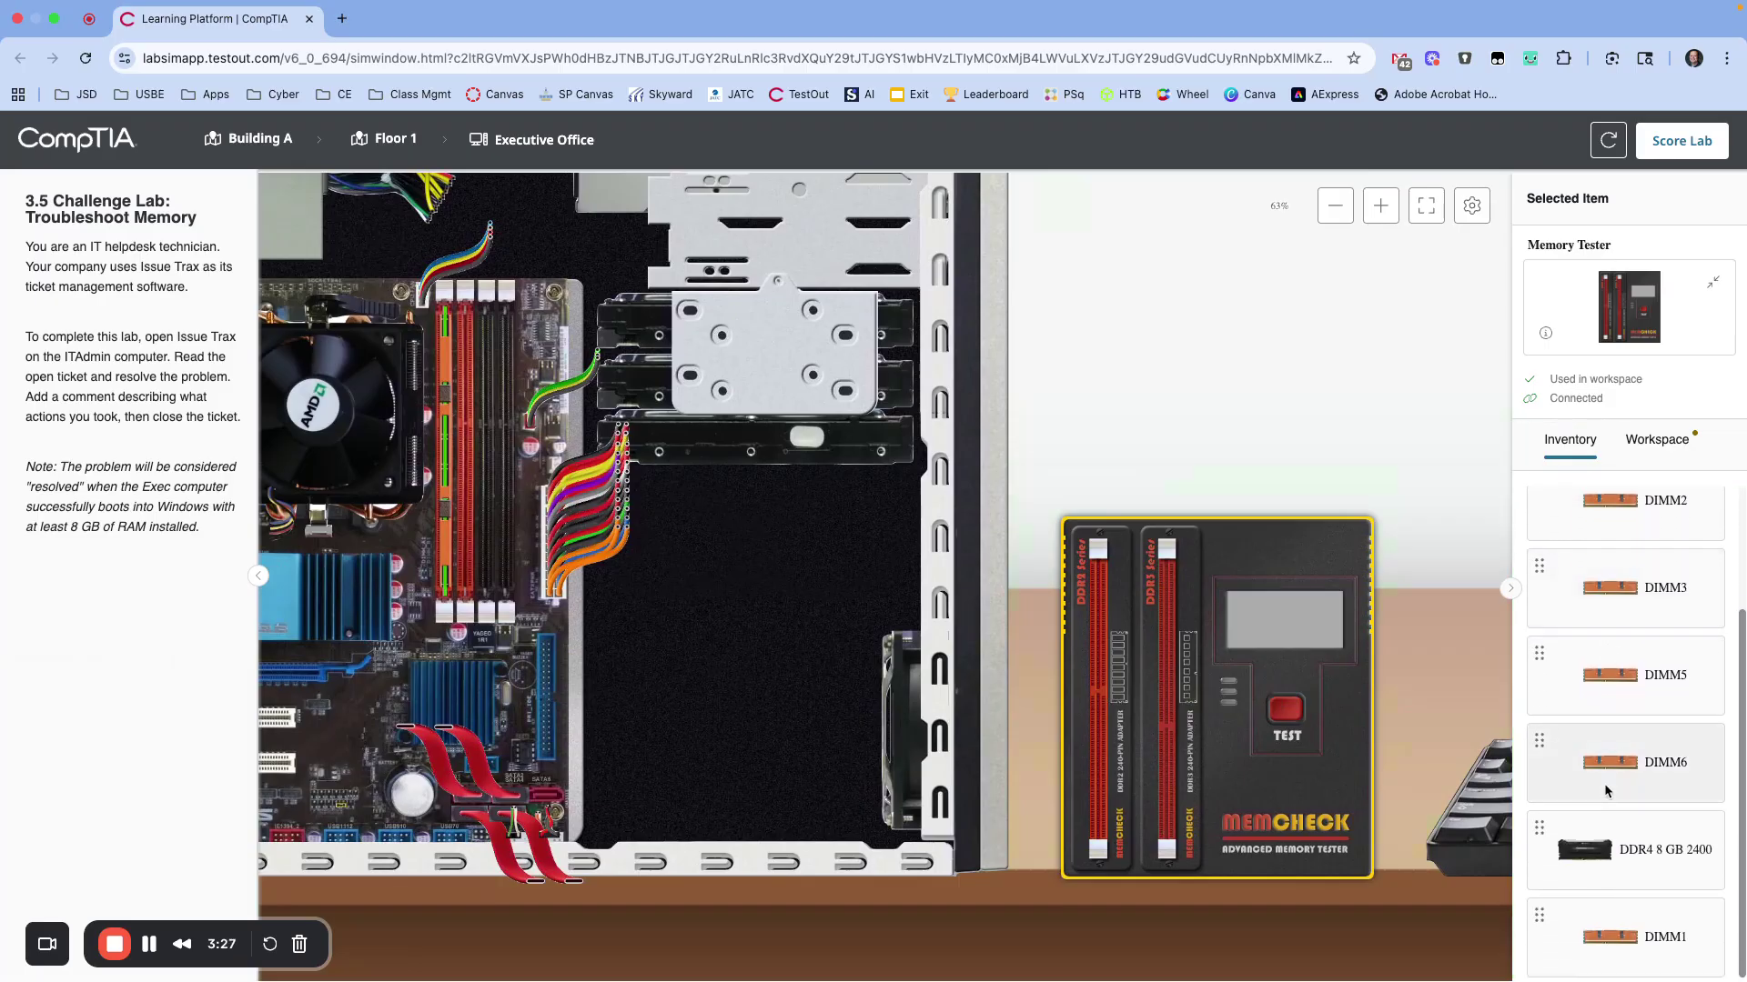
scroll(1661, 837, "up", 3)
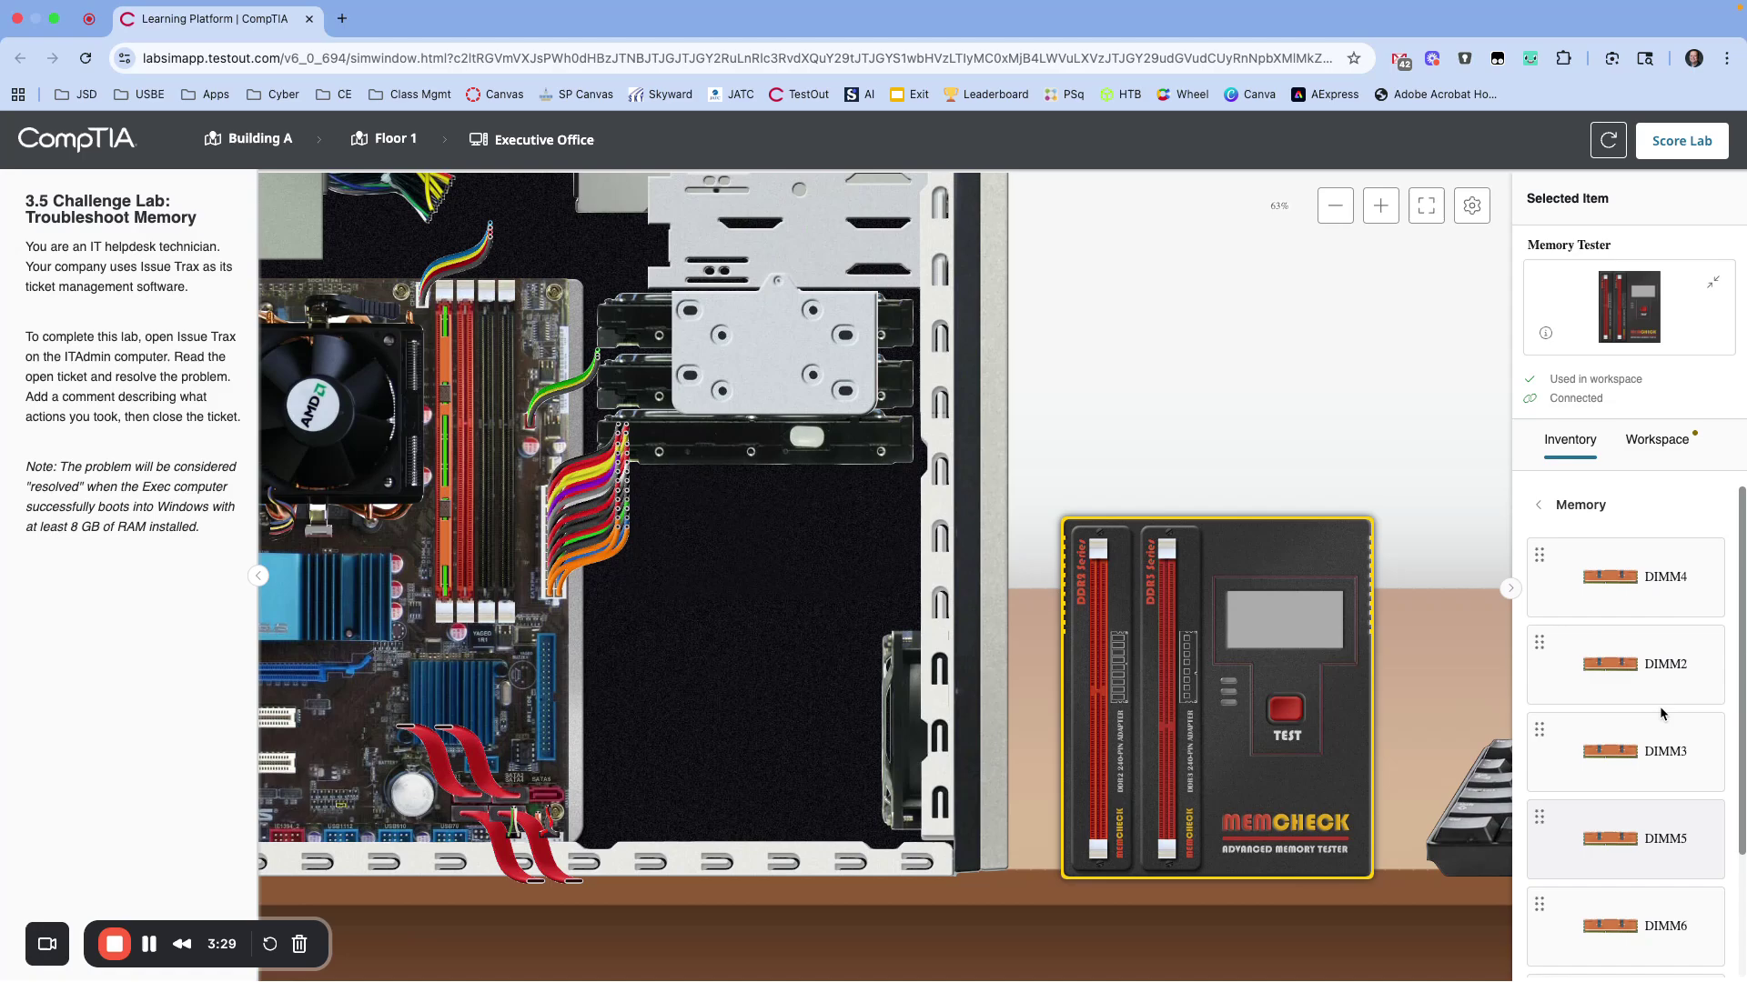
left_click_drag(1633, 576, 1181, 667)
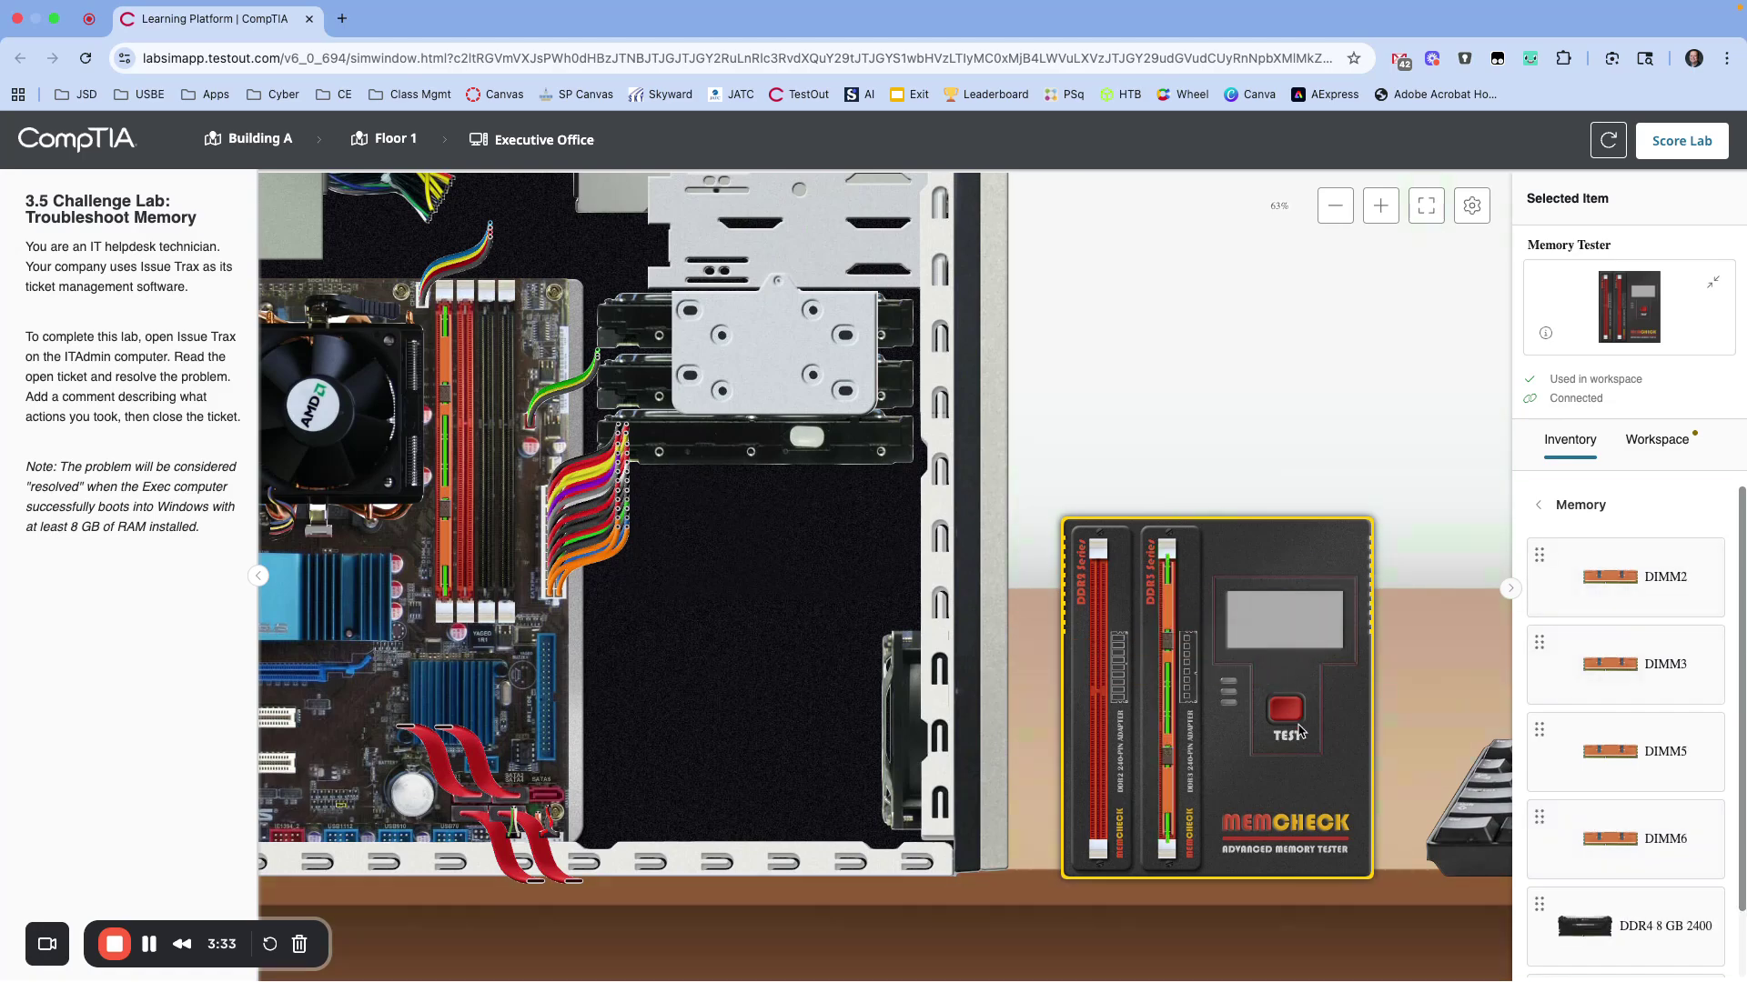
left_click(1297, 706)
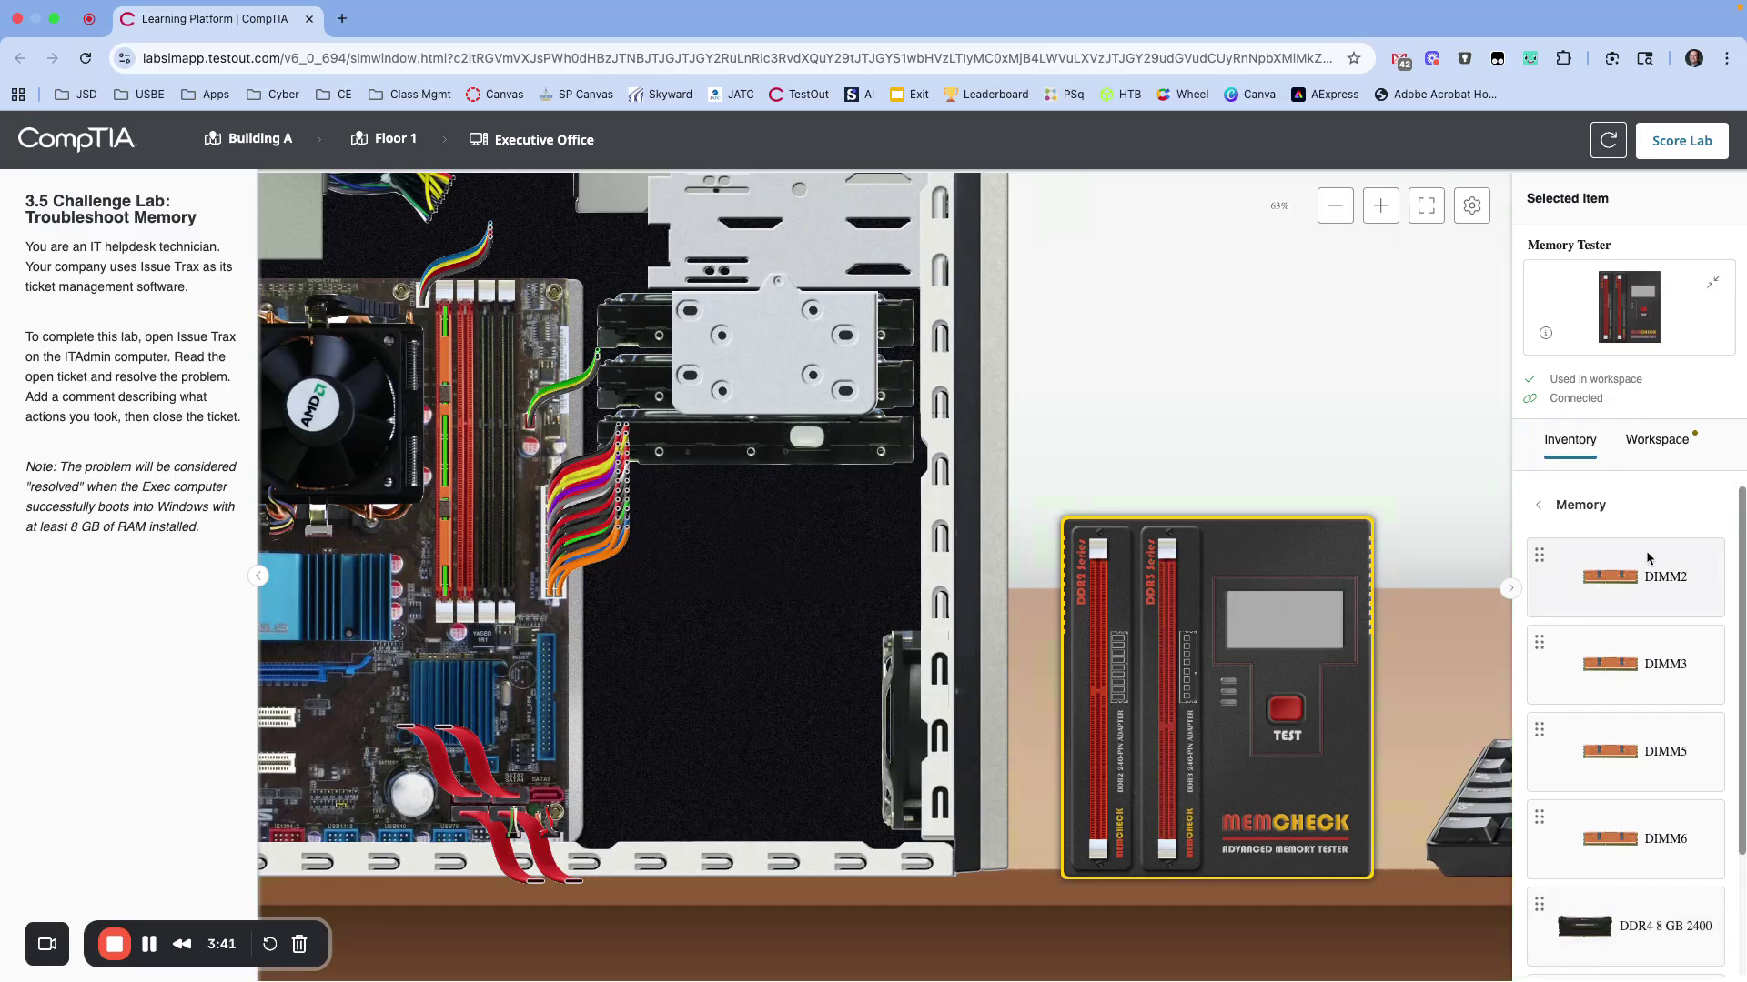
left_click_drag(1616, 578, 1167, 650)
left_click(1285, 728)
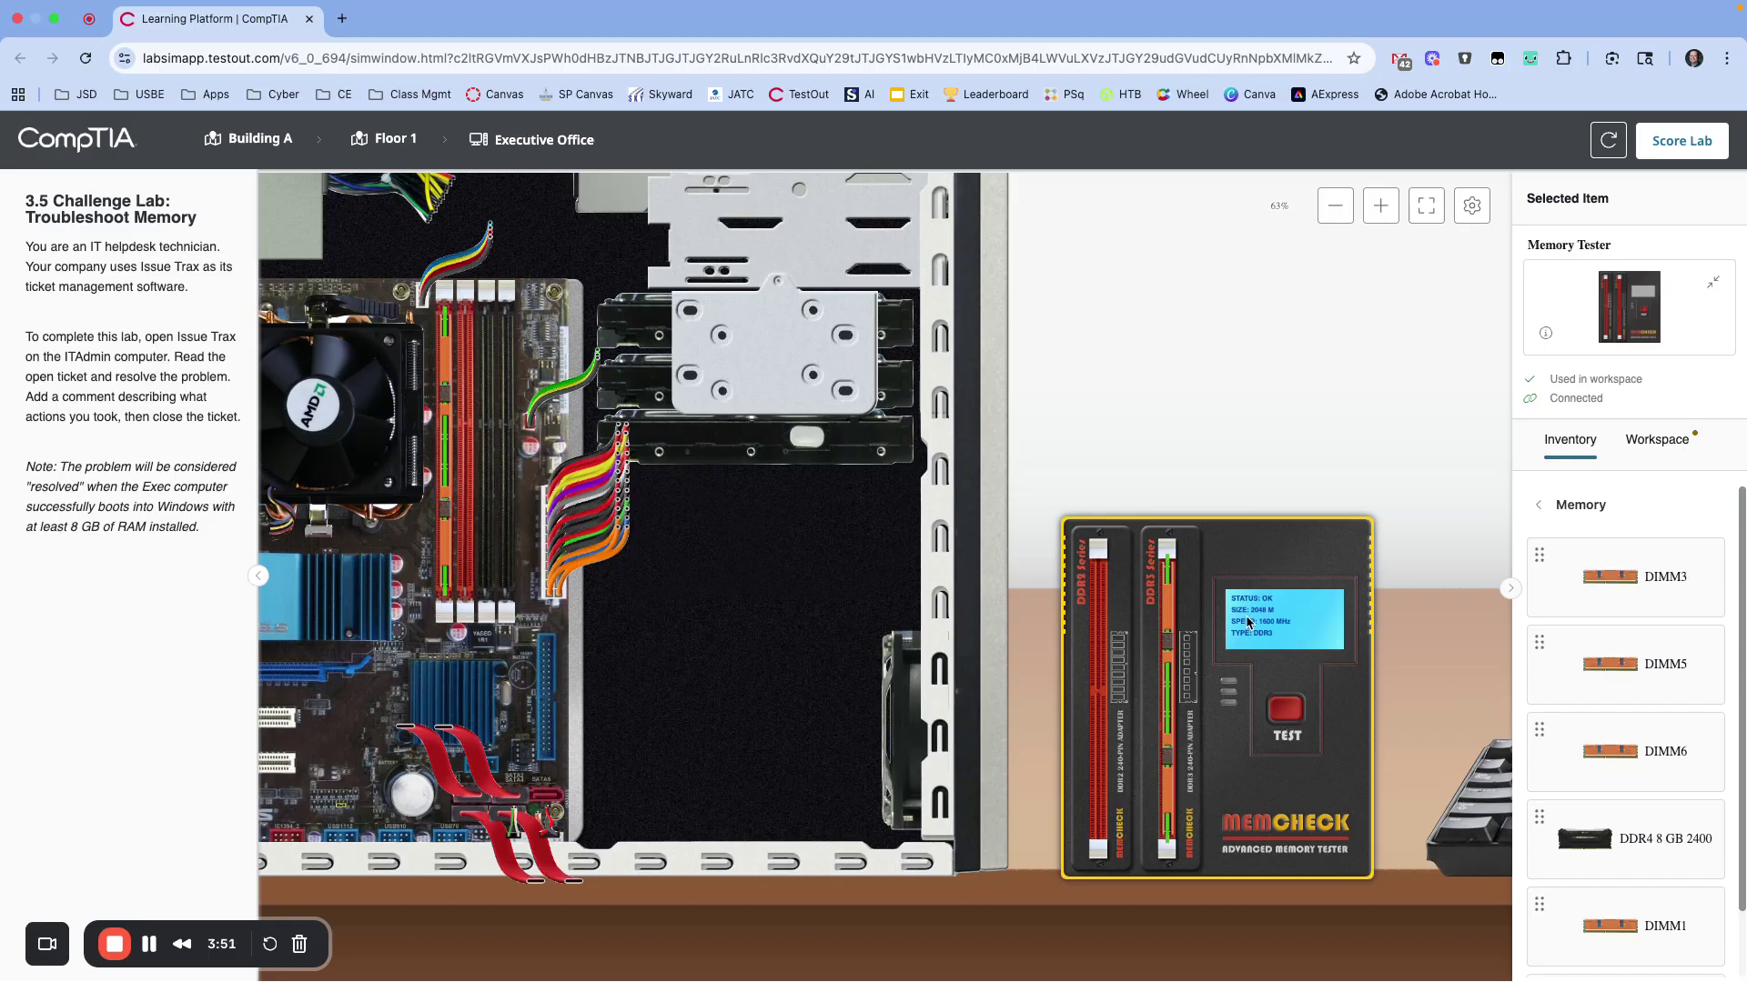
Install the tested DIMM2 into an empty motherboard memory slot.
left_click(1380, 205)
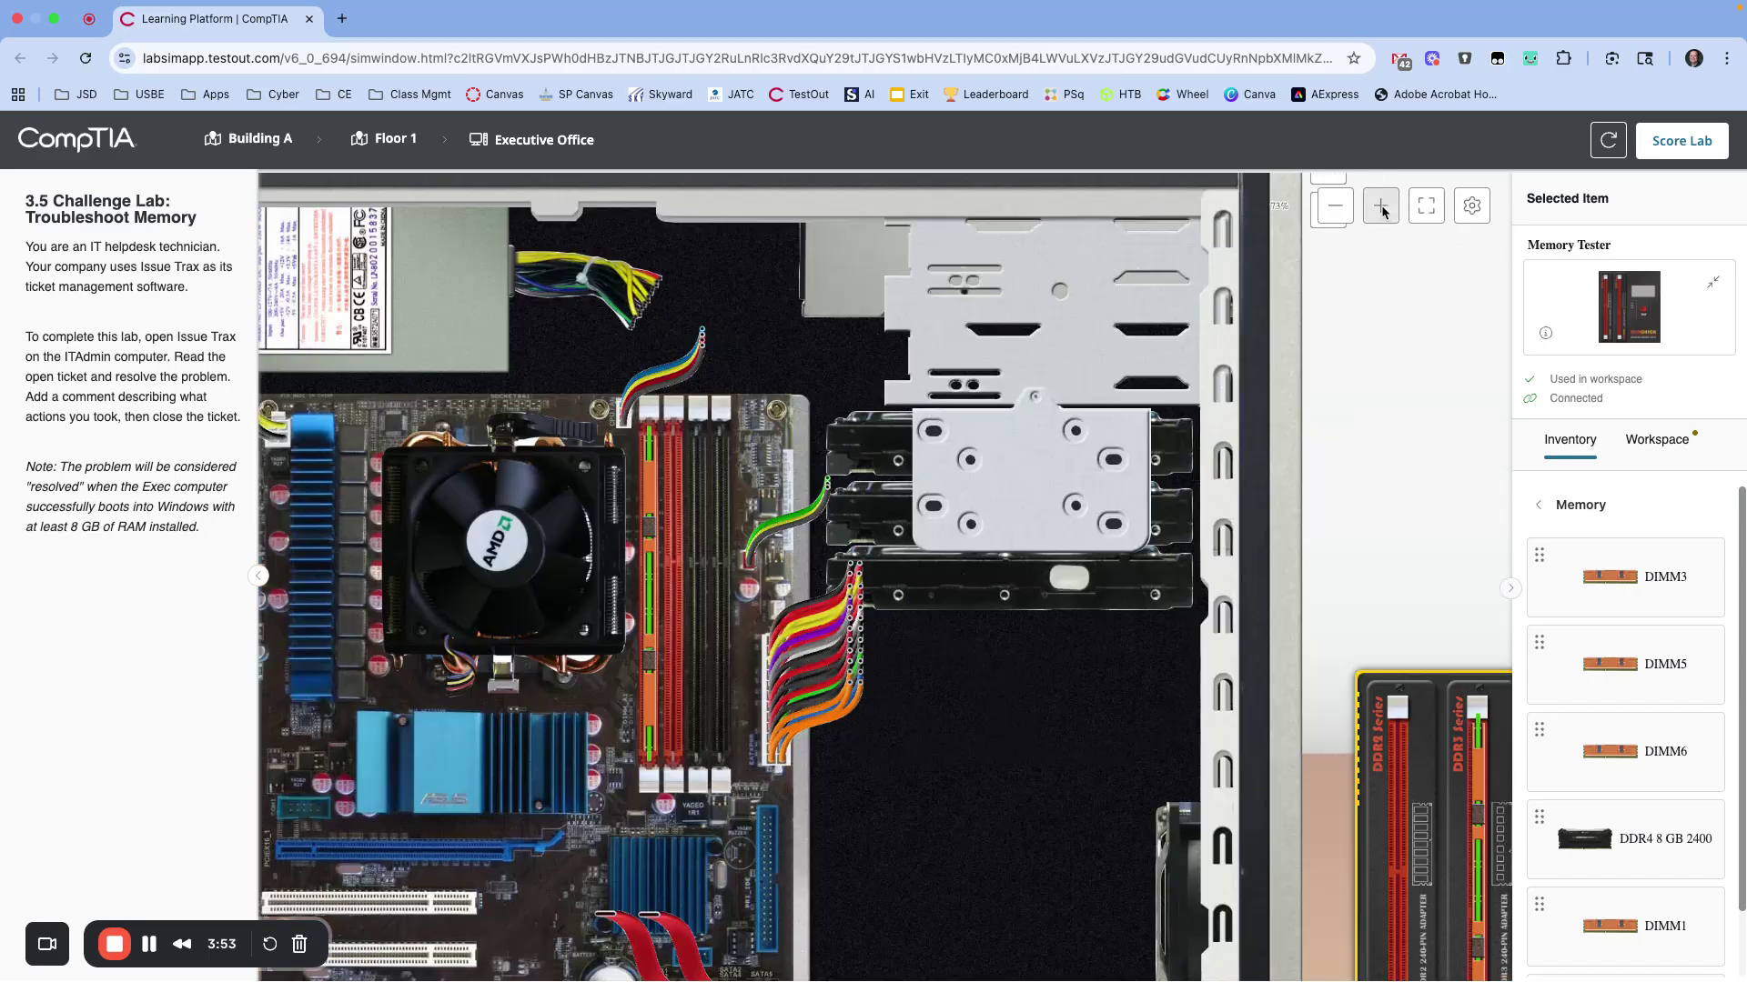
scroll(1372, 426, "down", 3)
scroll(1364, 546, "right", 4)
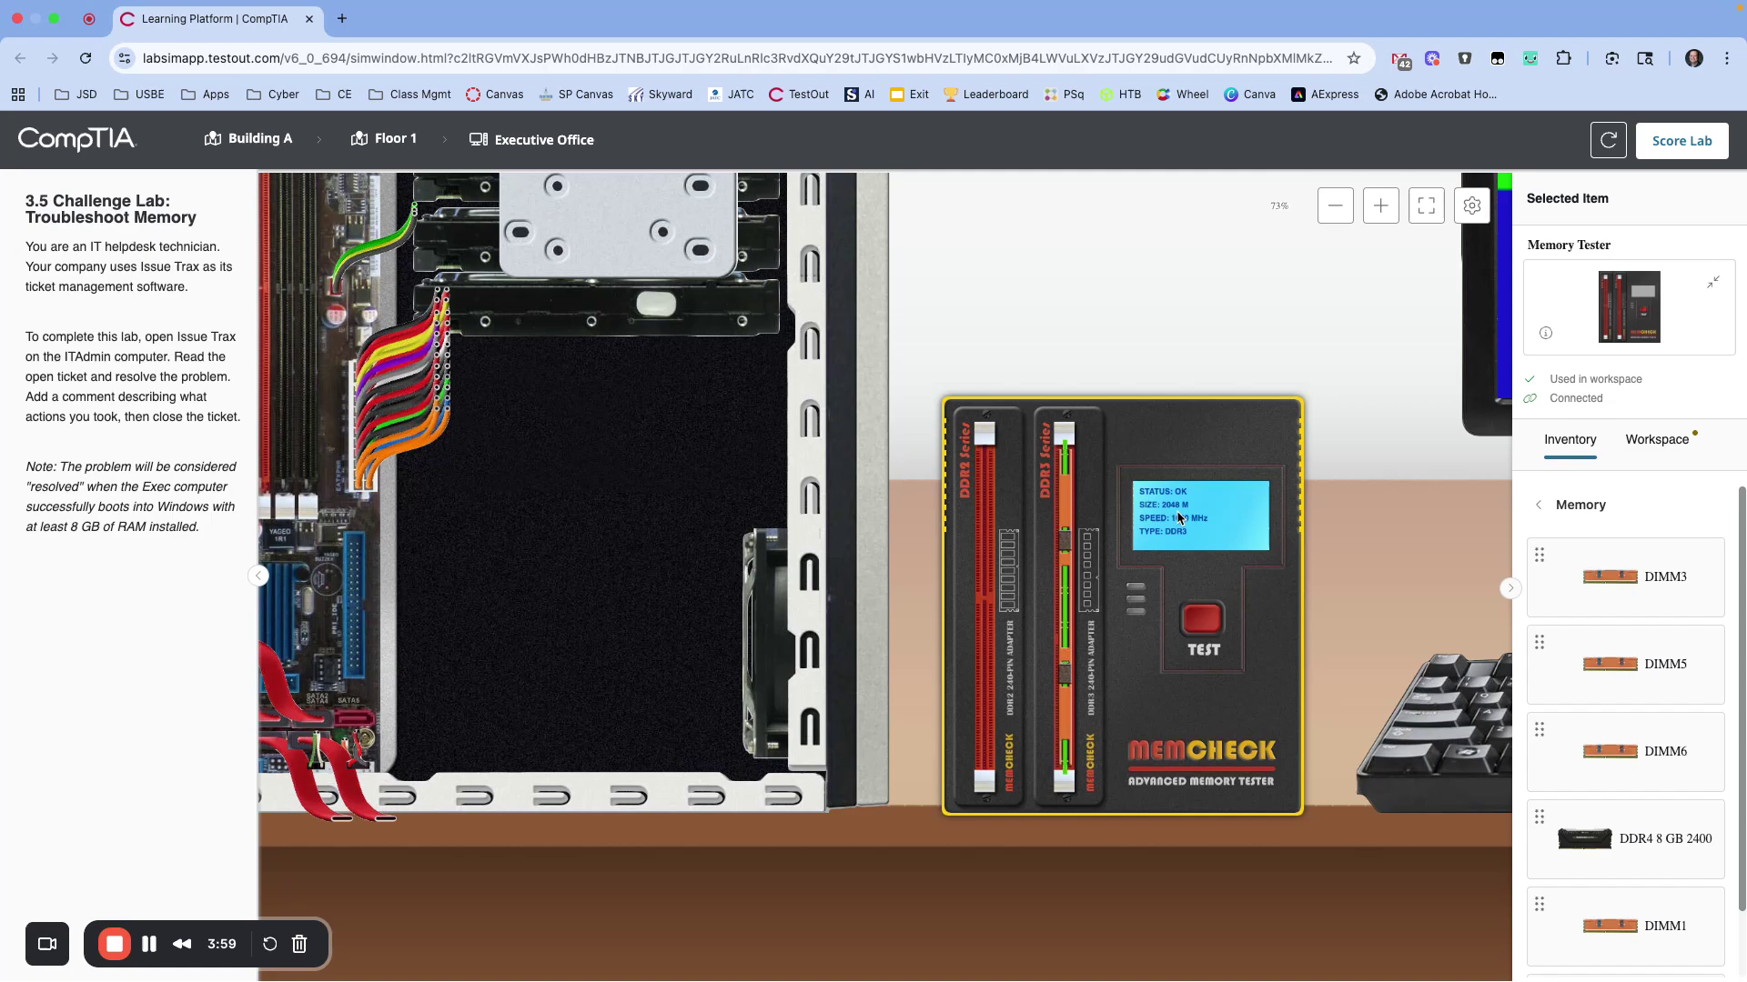
scroll(986, 635, "up", 3)
scroll(986, 635, "left", 4)
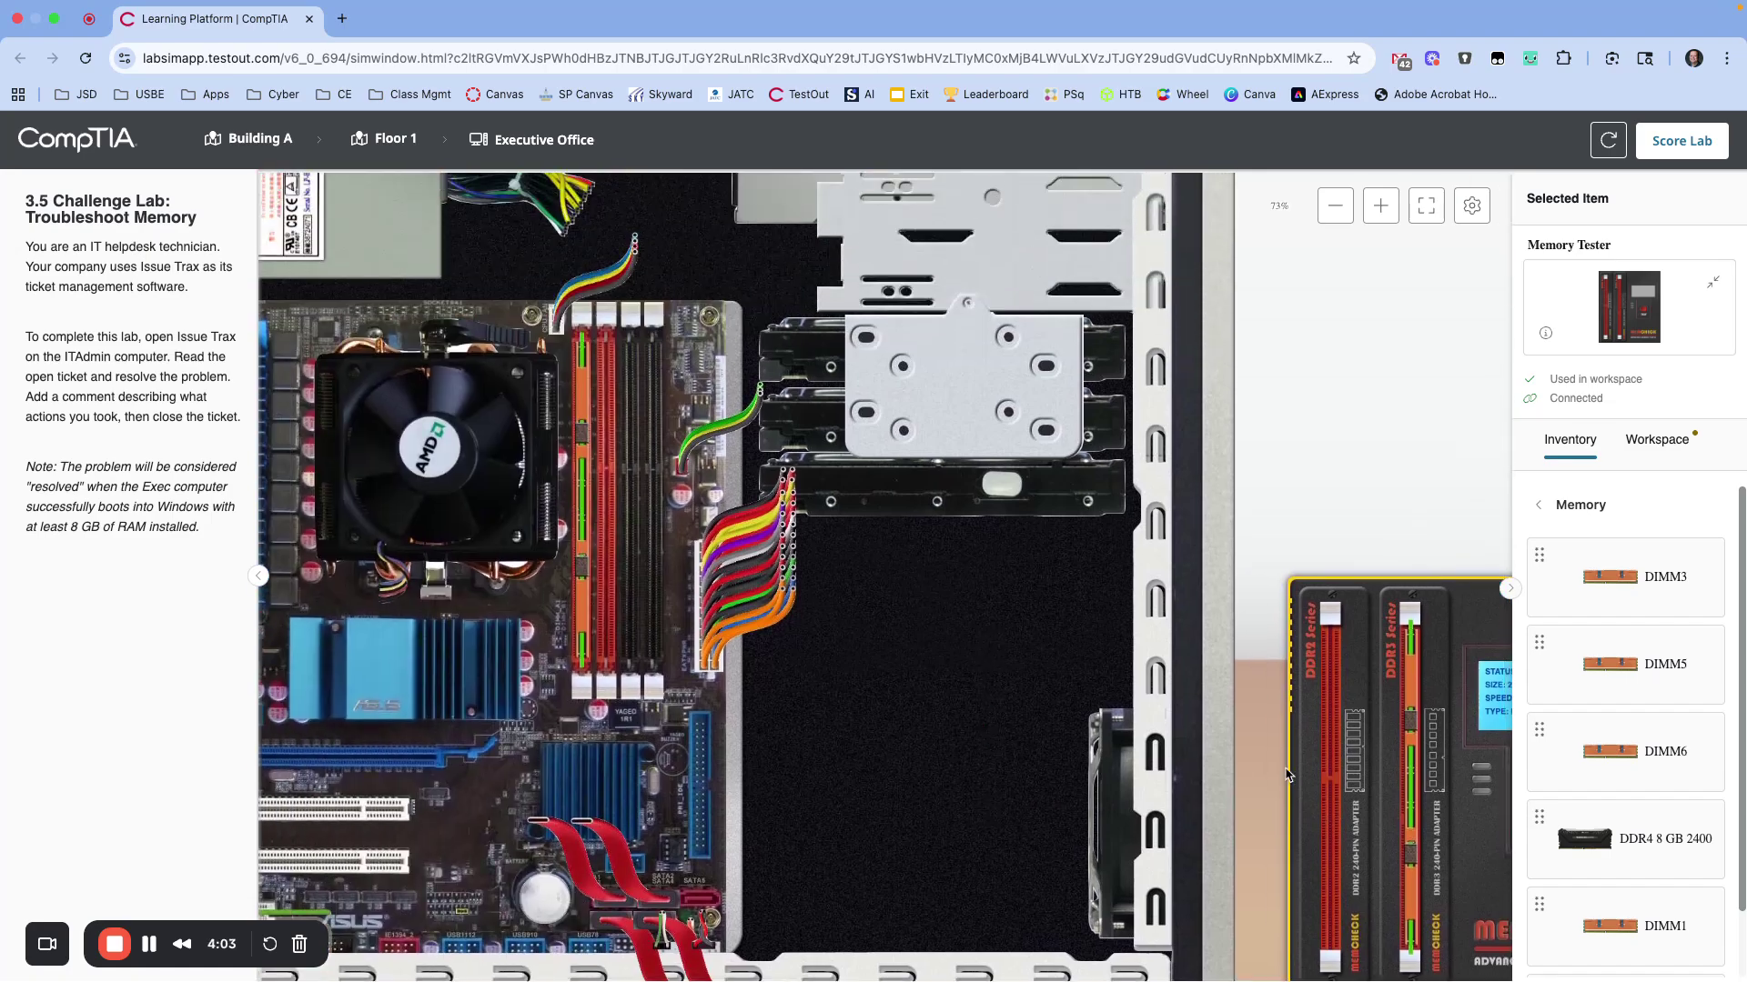
left_click_drag(1410, 787, 603, 473)
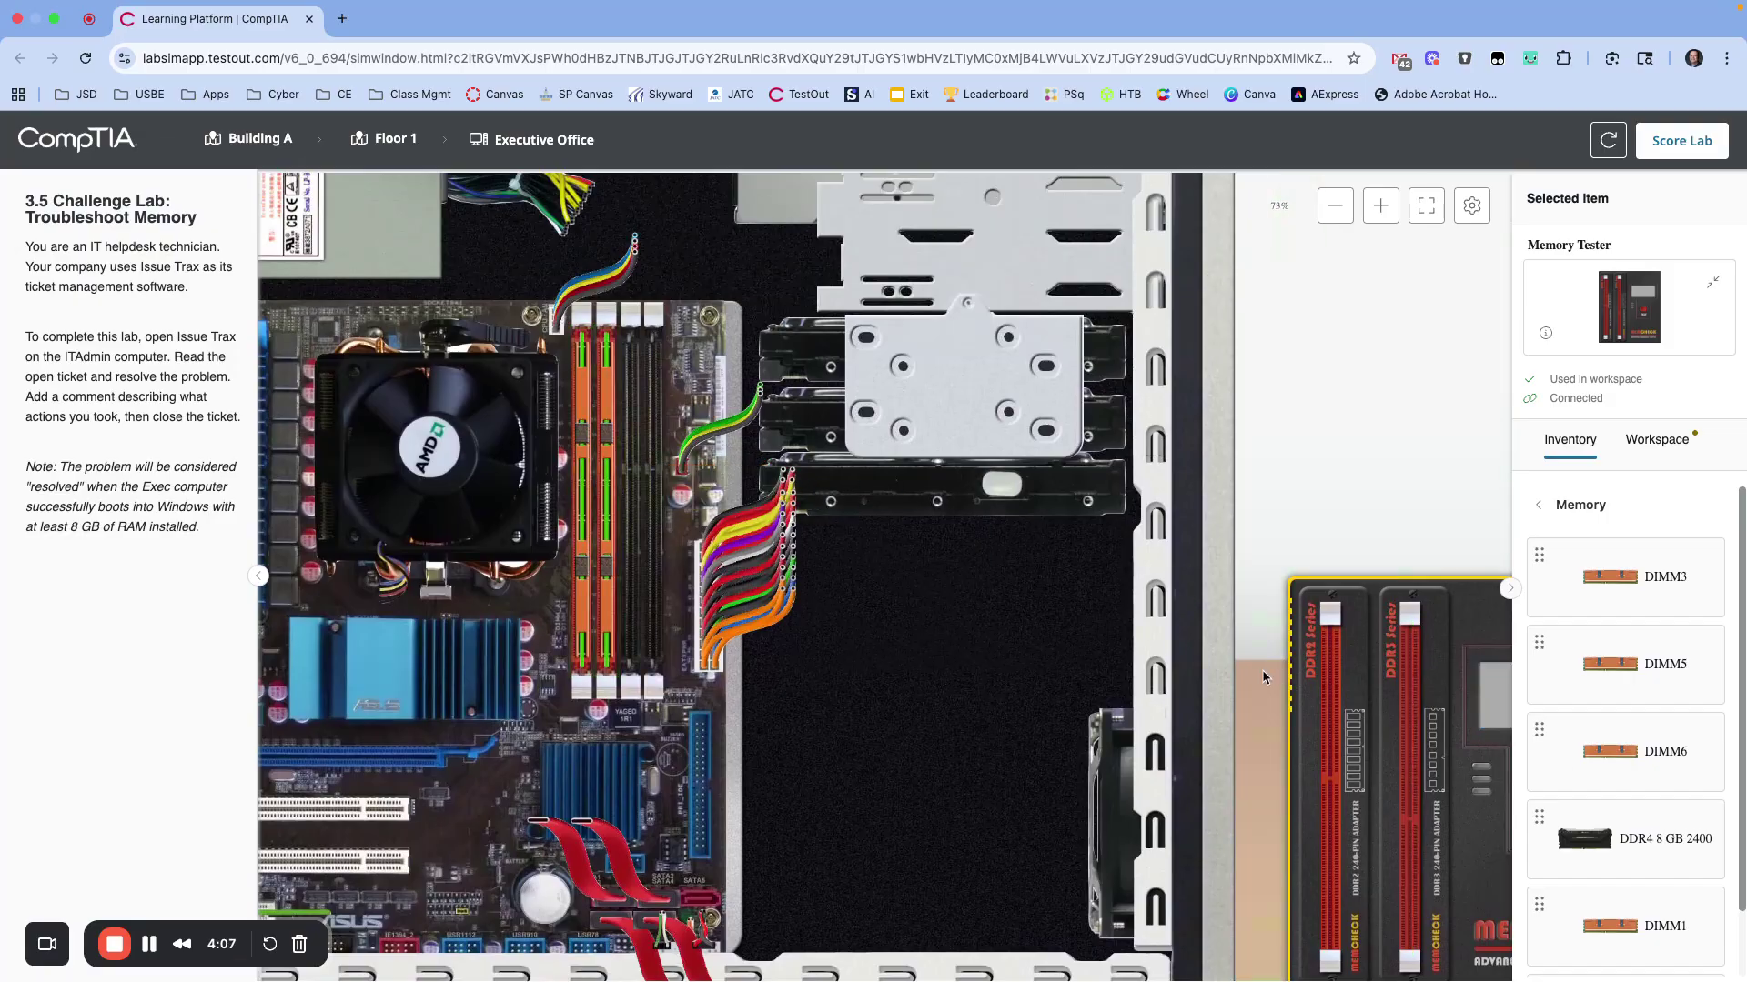
Test DIMM3 and DIMM5, installing each into the remaining motherboard slots.
left_click_drag(1635, 587, 1451, 762)
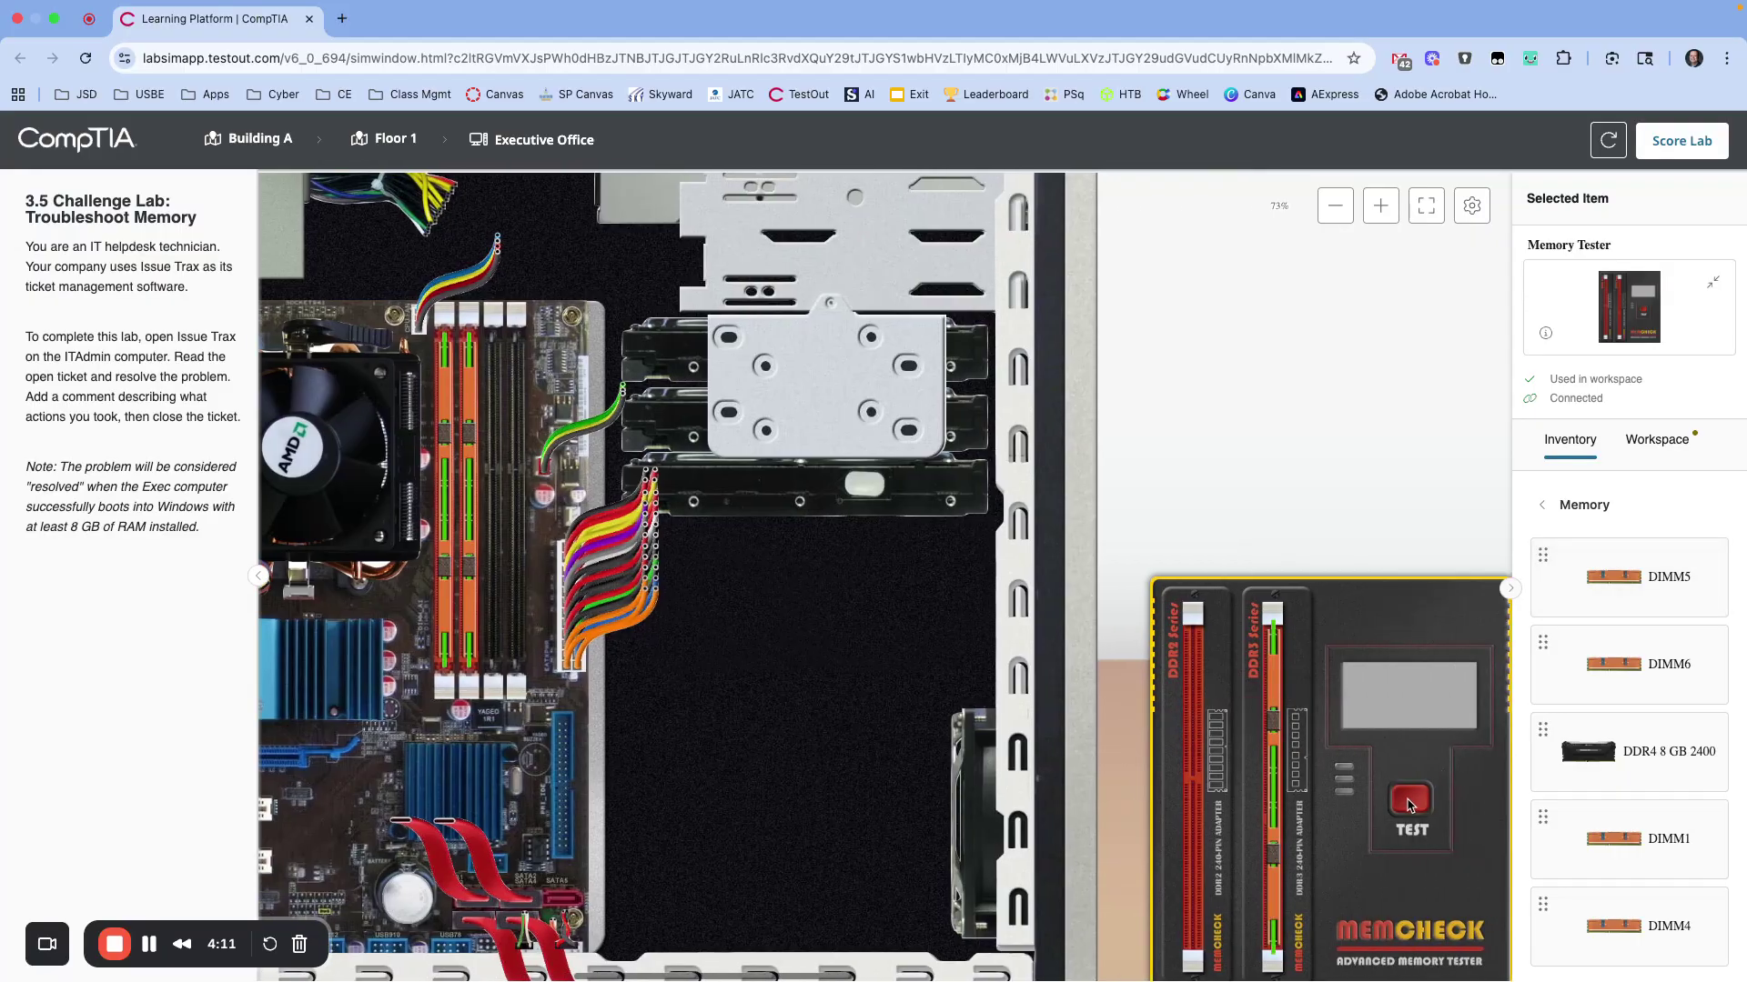
left_click(1410, 800)
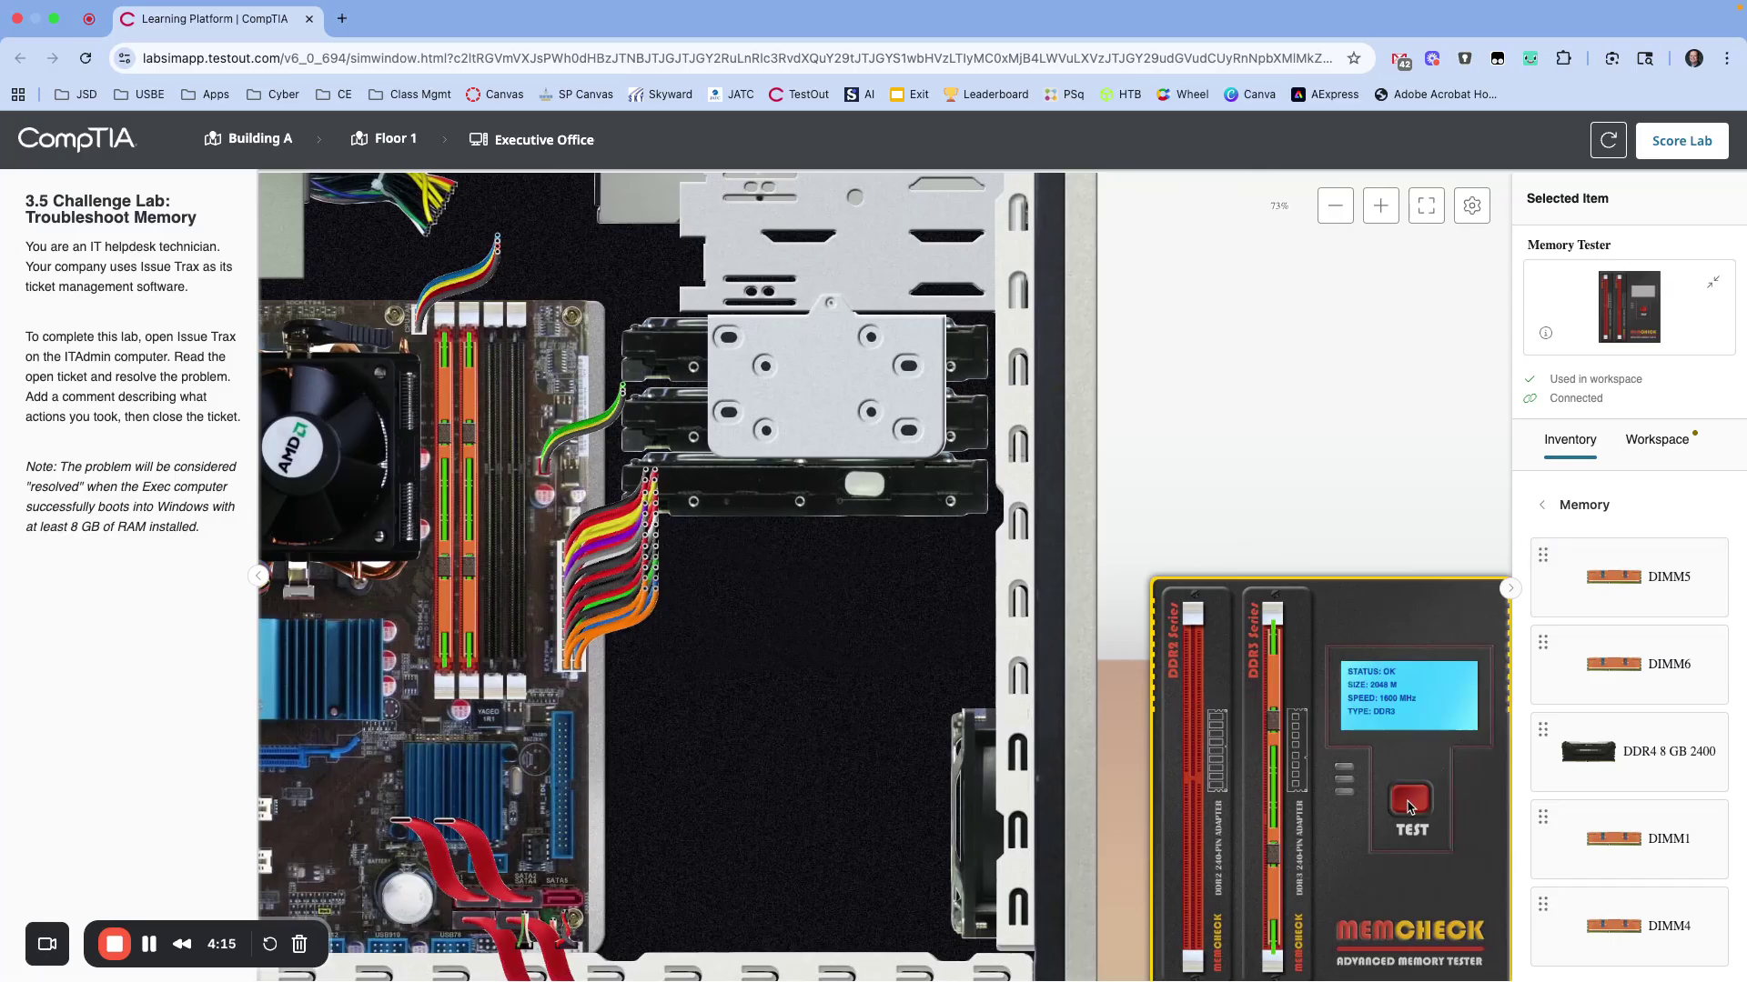
left_click_drag(1274, 747, 477, 467)
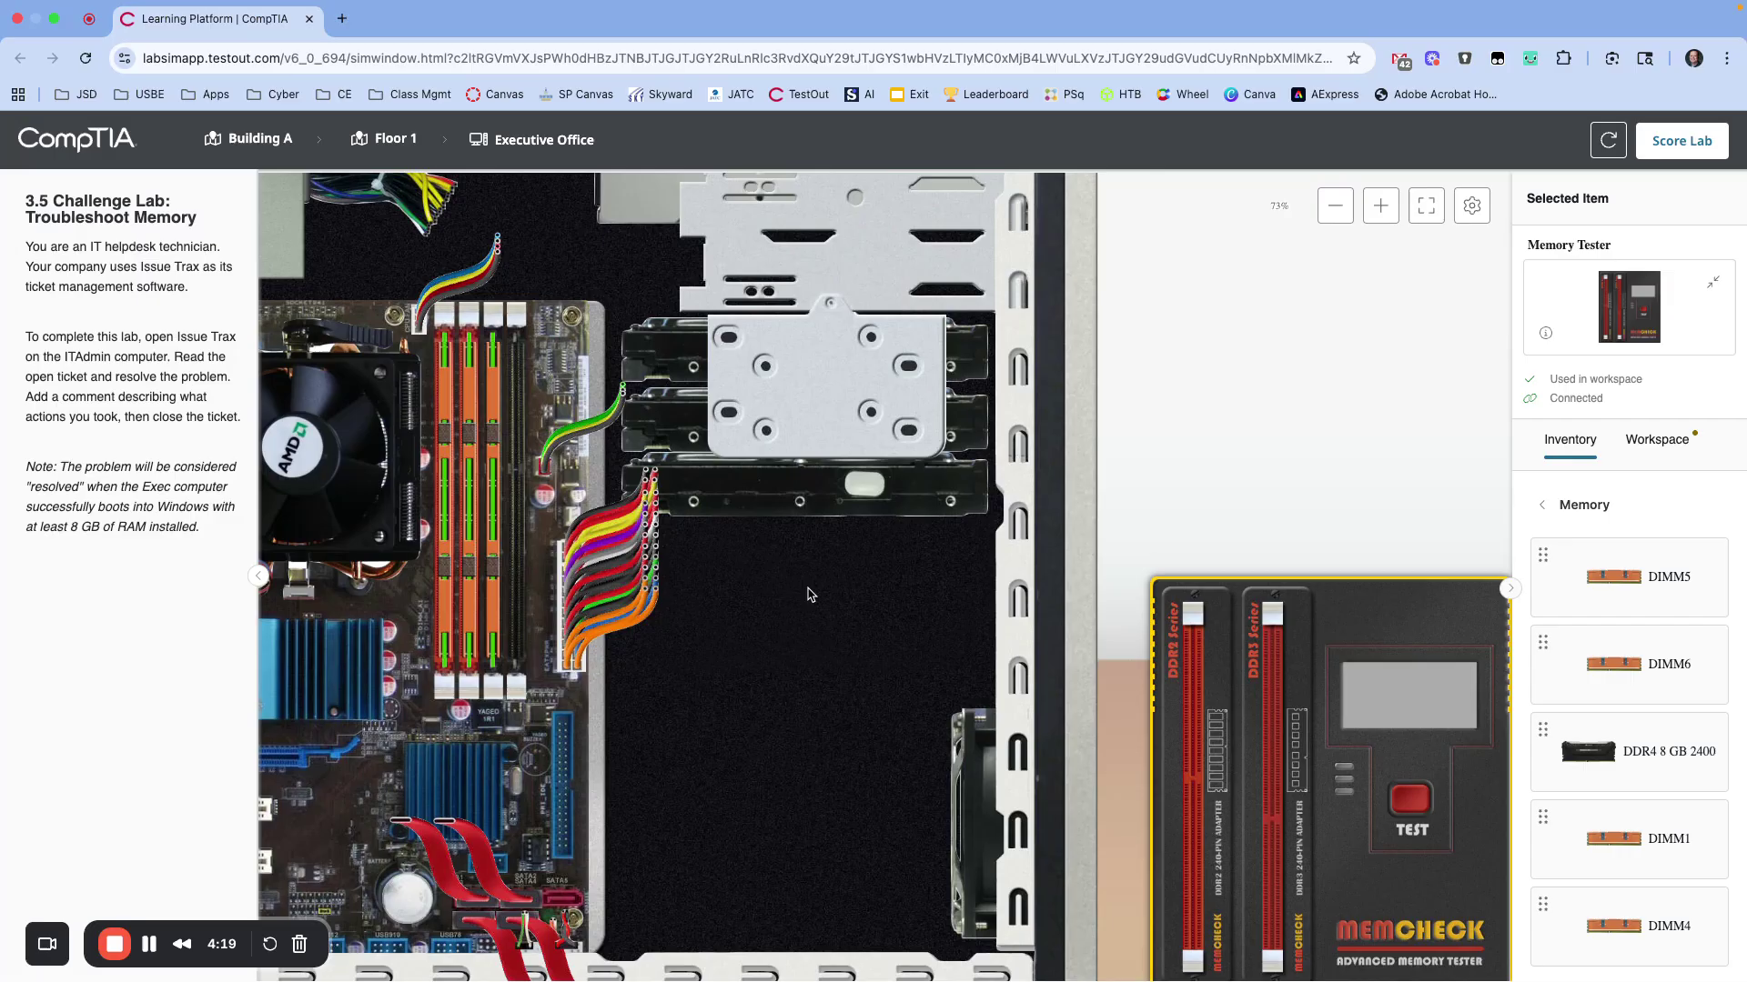
left_click_drag(1612, 578, 1281, 770)
left_click(1424, 805)
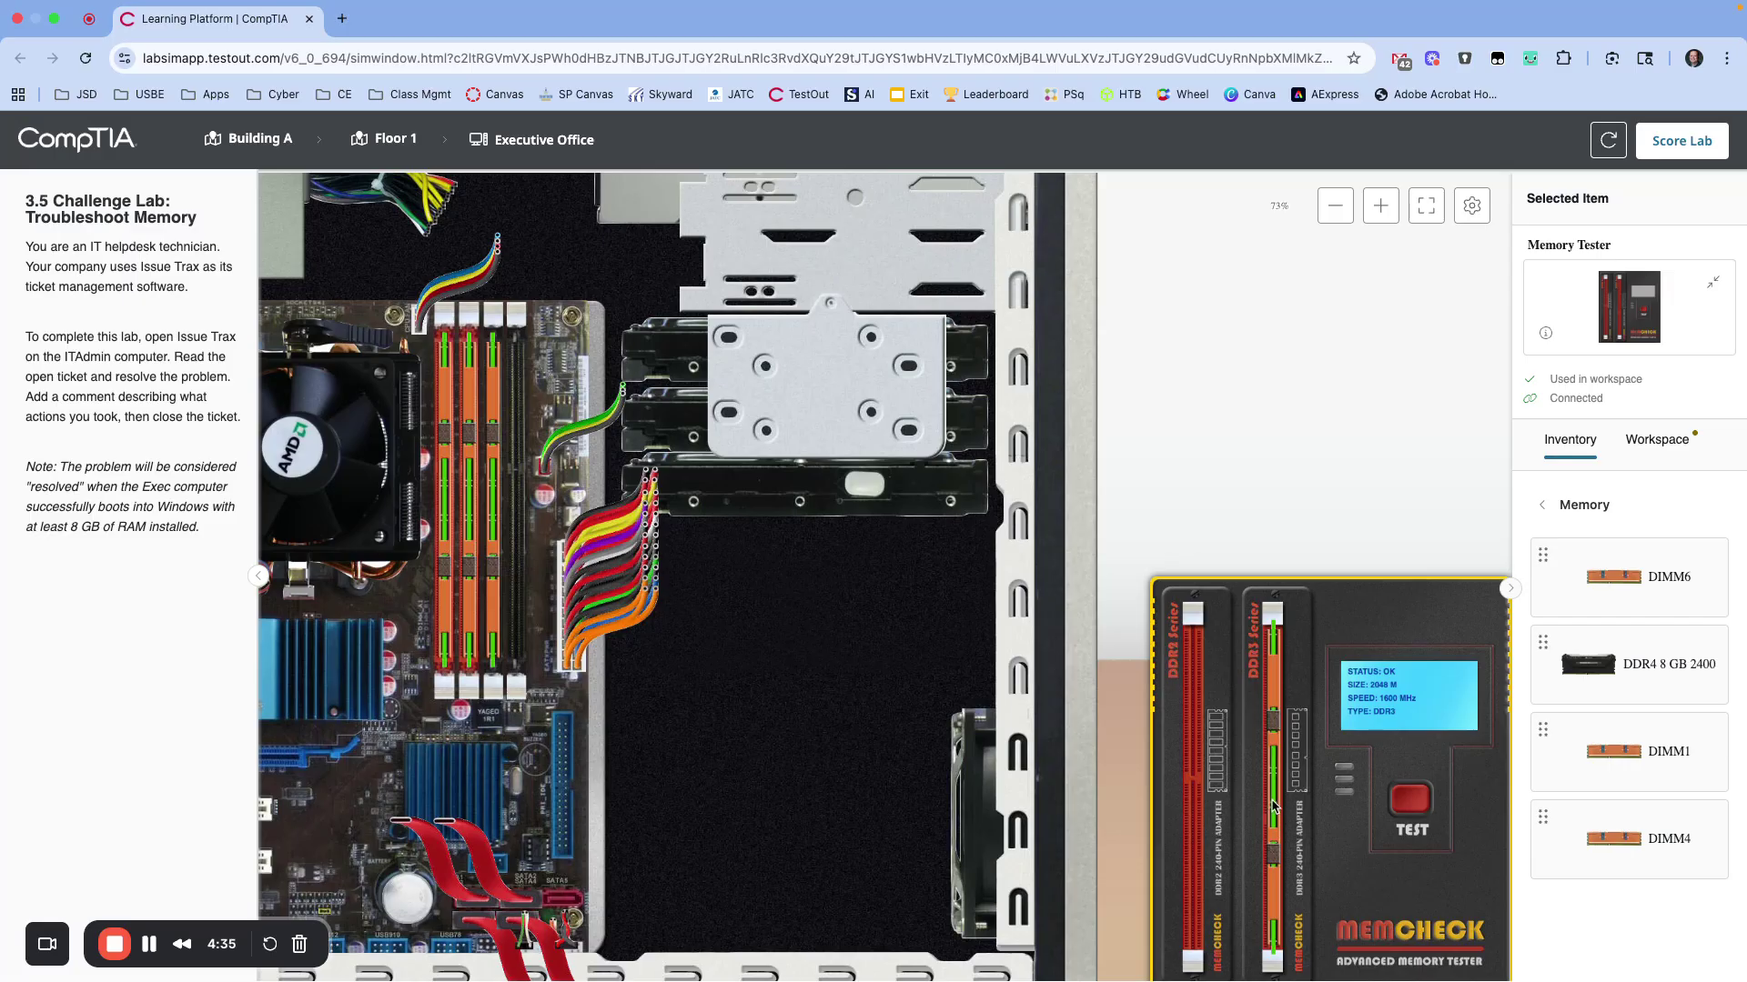
left_click_drag(1273, 805, 515, 548)
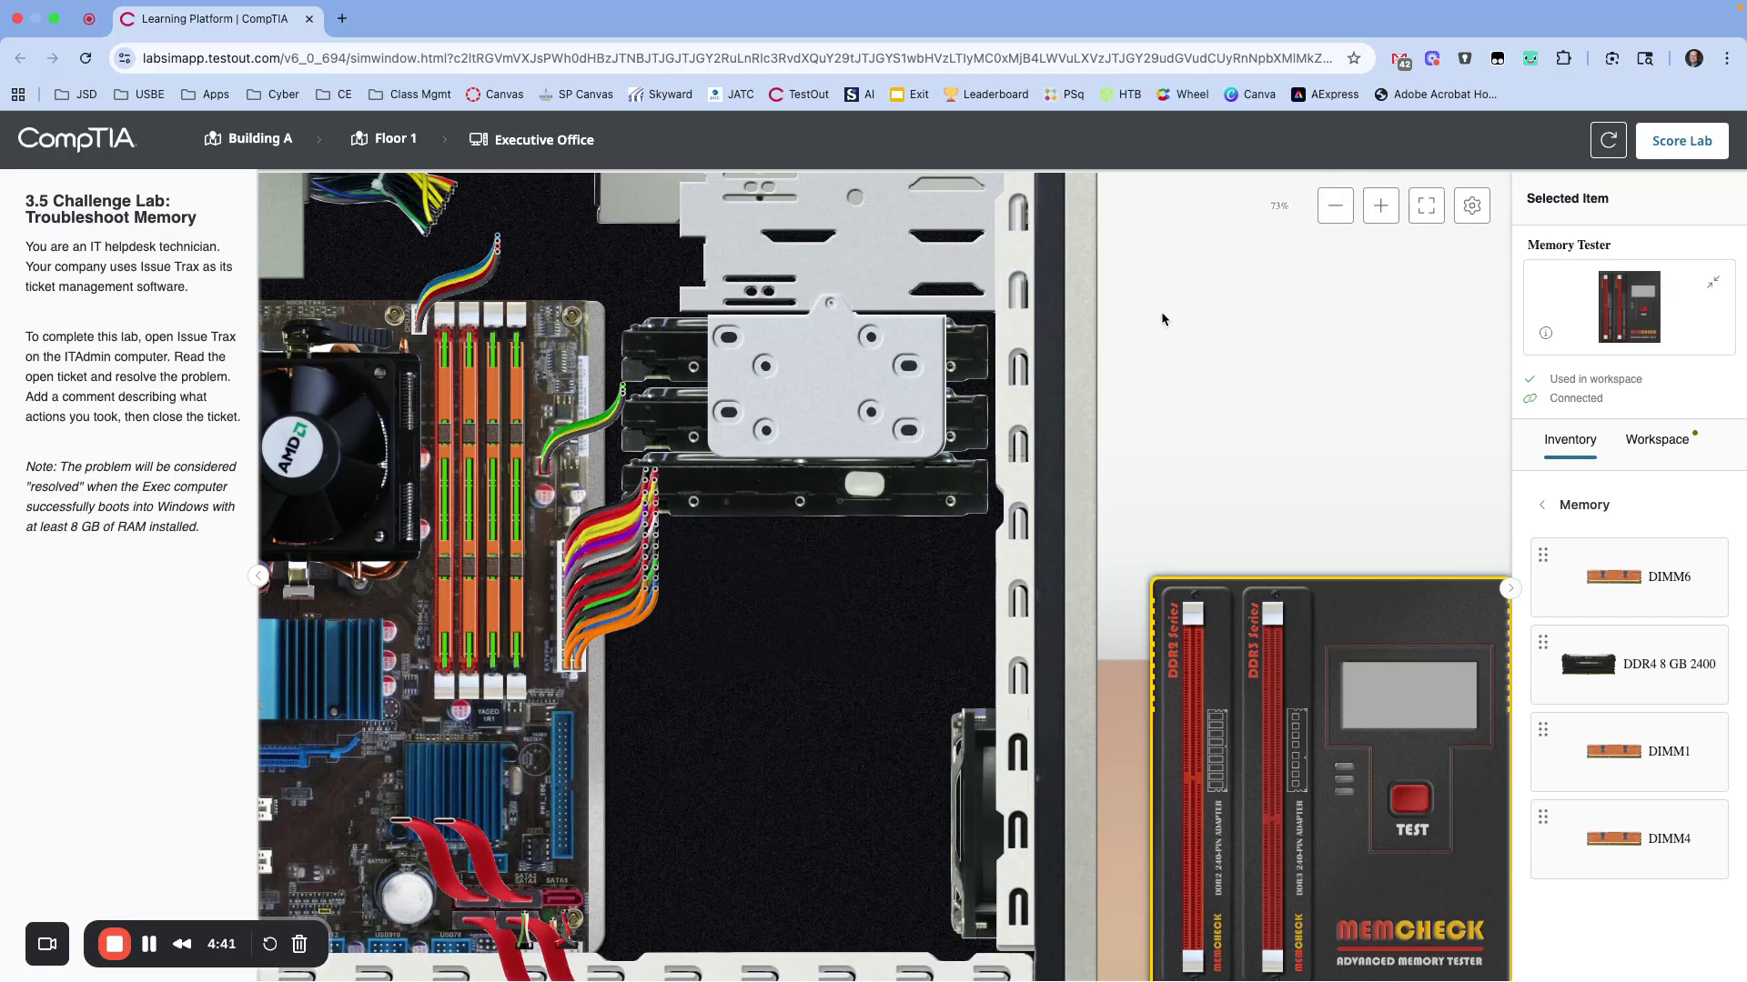
Switch to the Exec tower's Front view, boot it into Windows, and return to the Floor 1 map.
scroll(1161, 318, "up", 2)
left_click(1123, 254)
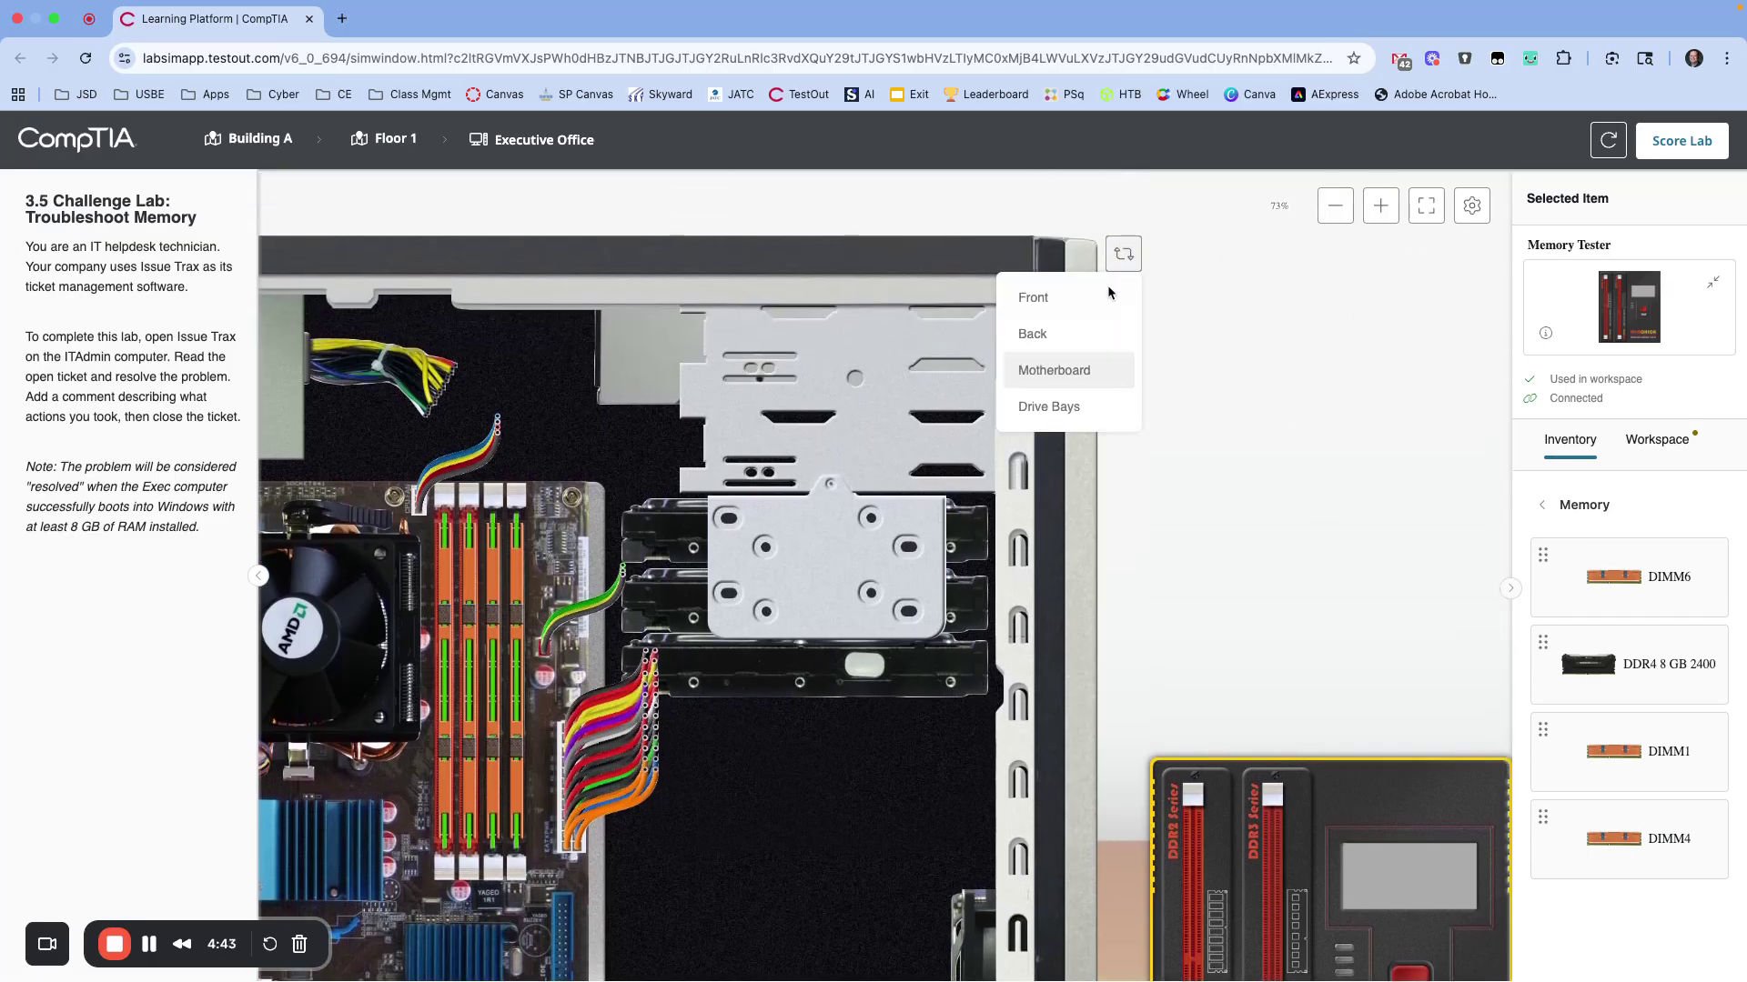
left_click(1073, 300)
scroll(779, 751, "down", 3)
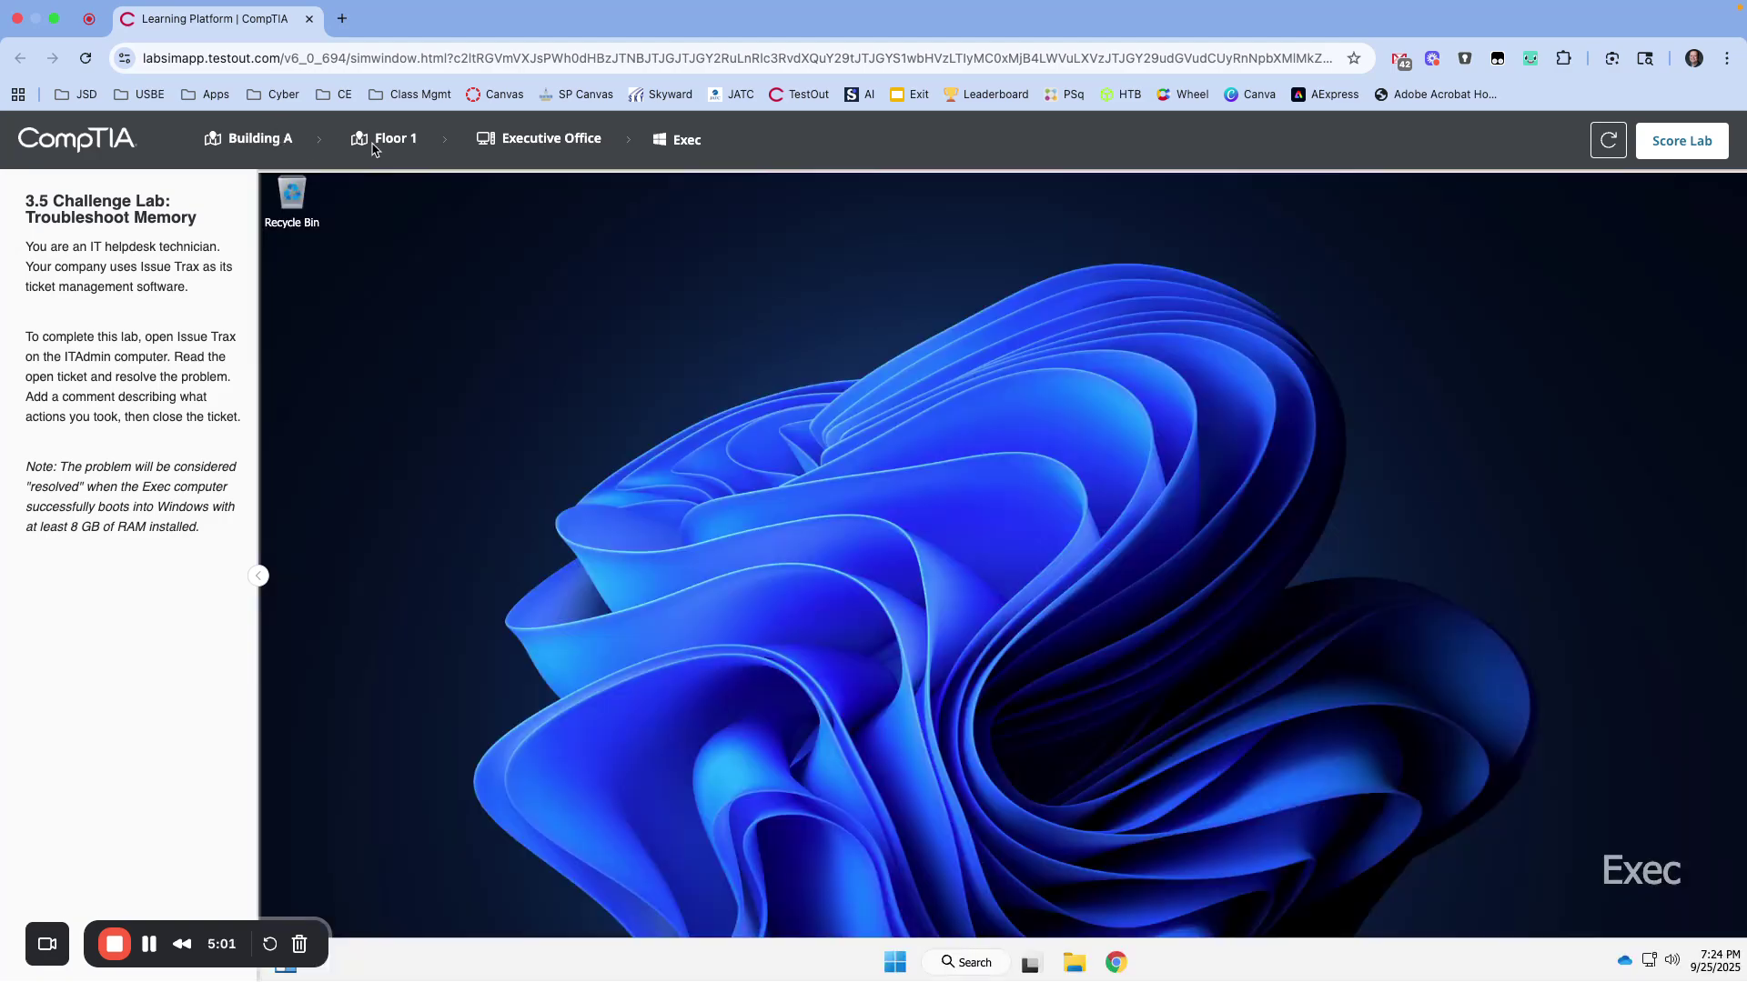
left_click(373, 145)
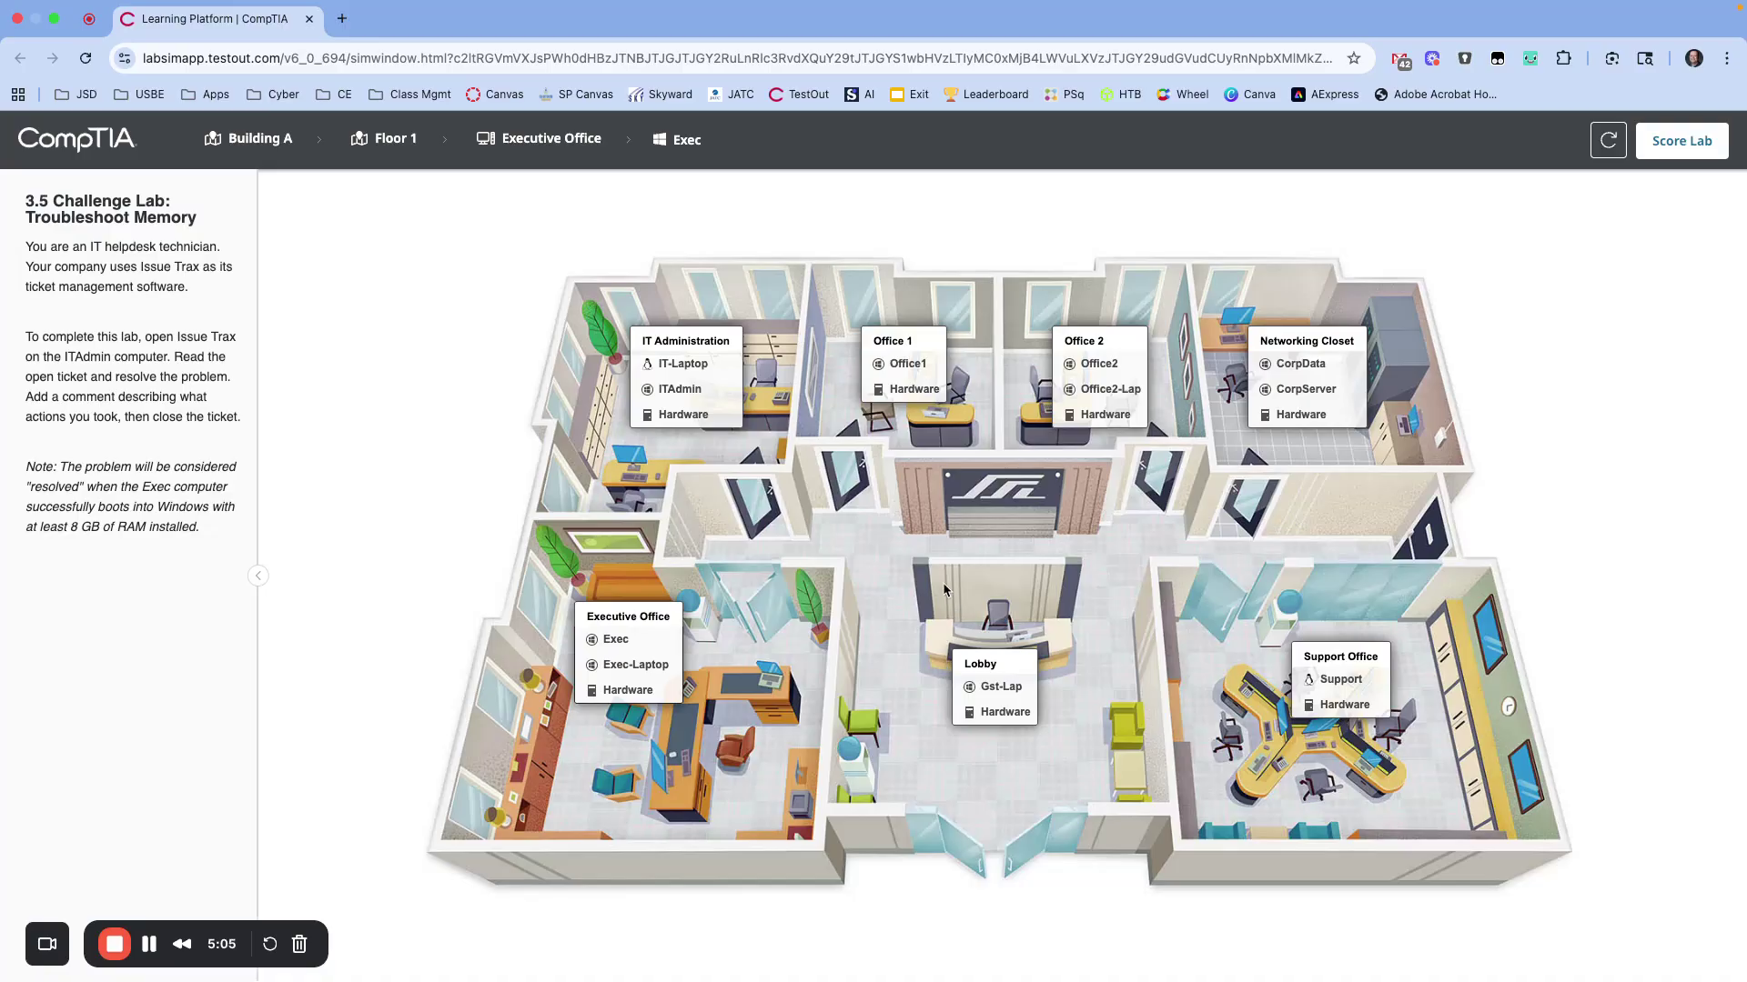
Set ticket 25 to Closed with the comment 'Replaced bad RAM with new stick and added 2 additional 2GB sticks'.
left_click(680, 390)
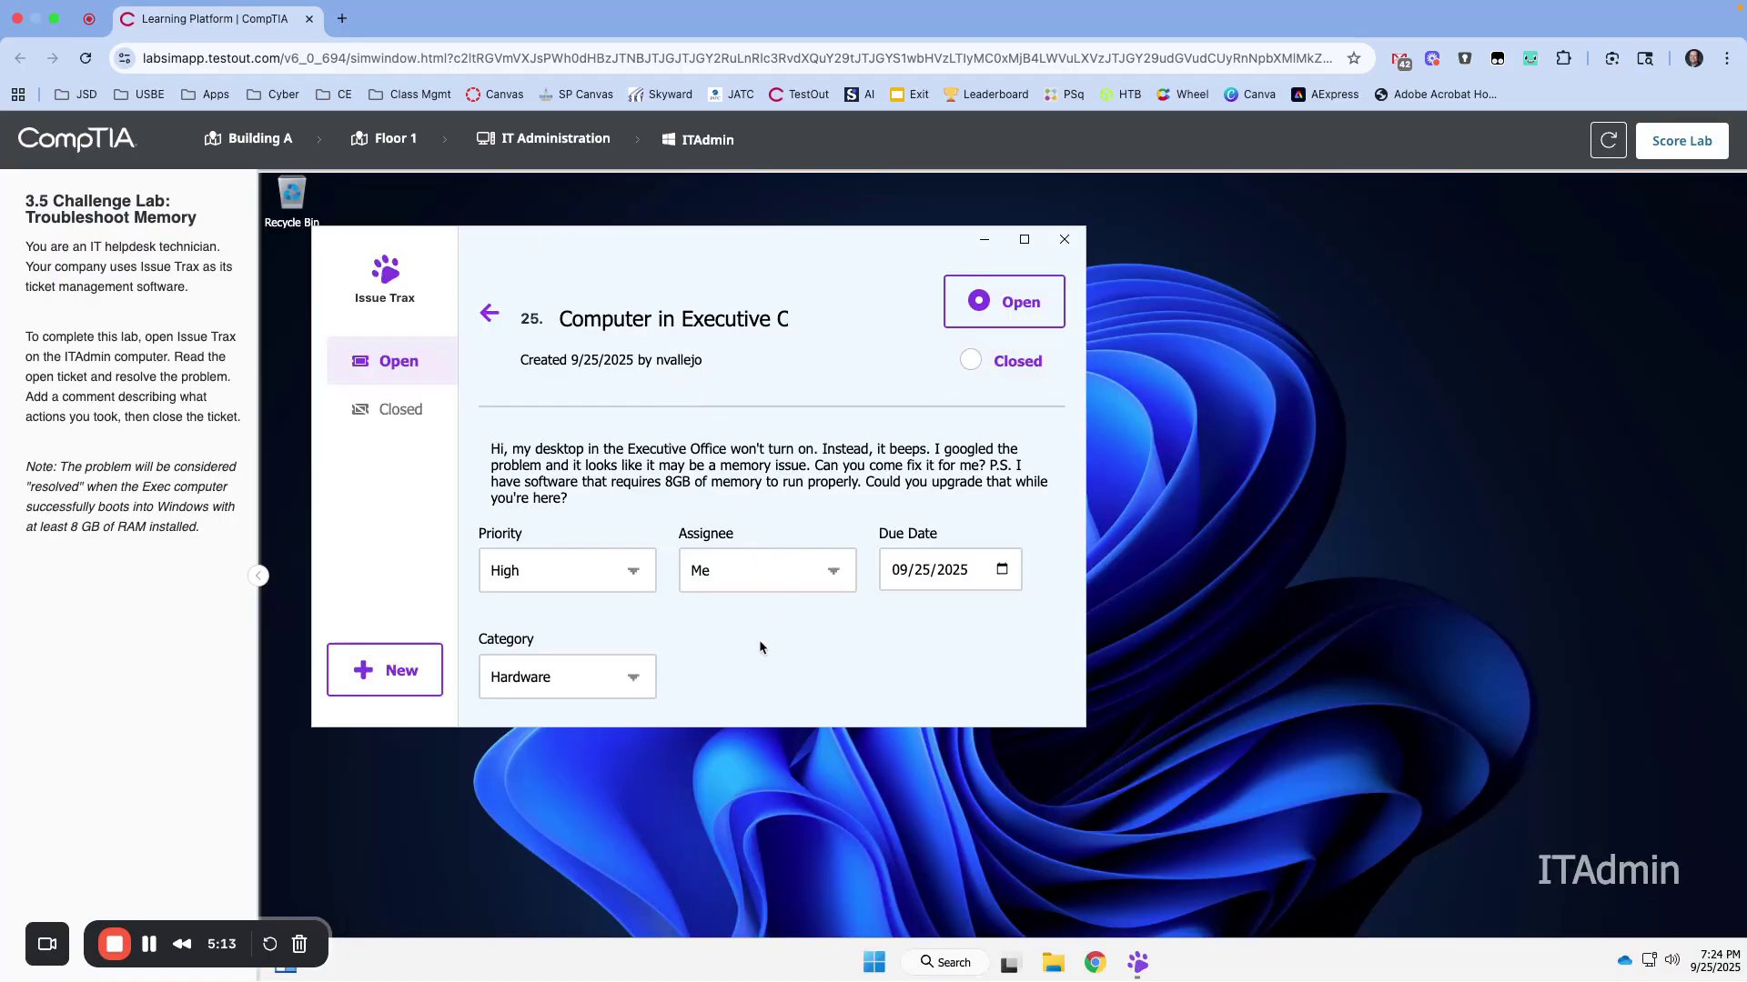
scroll(760, 647, "down", 3)
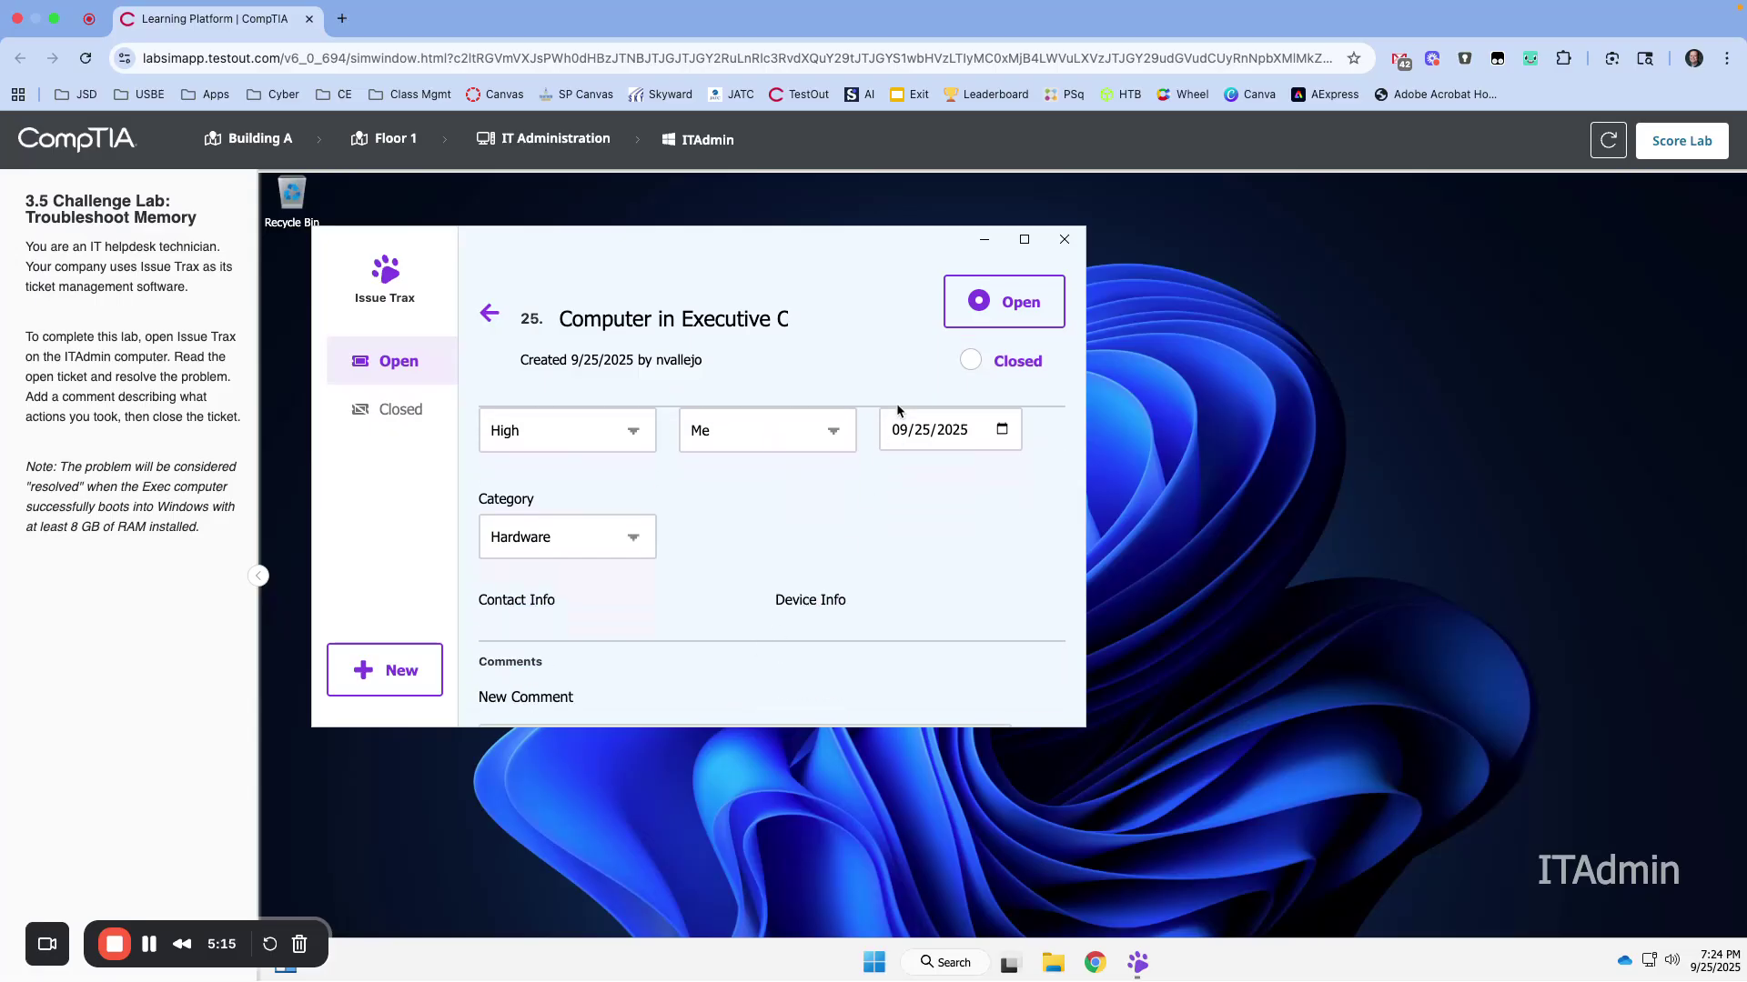
left_click(974, 360)
scroll(846, 591, "down", 1)
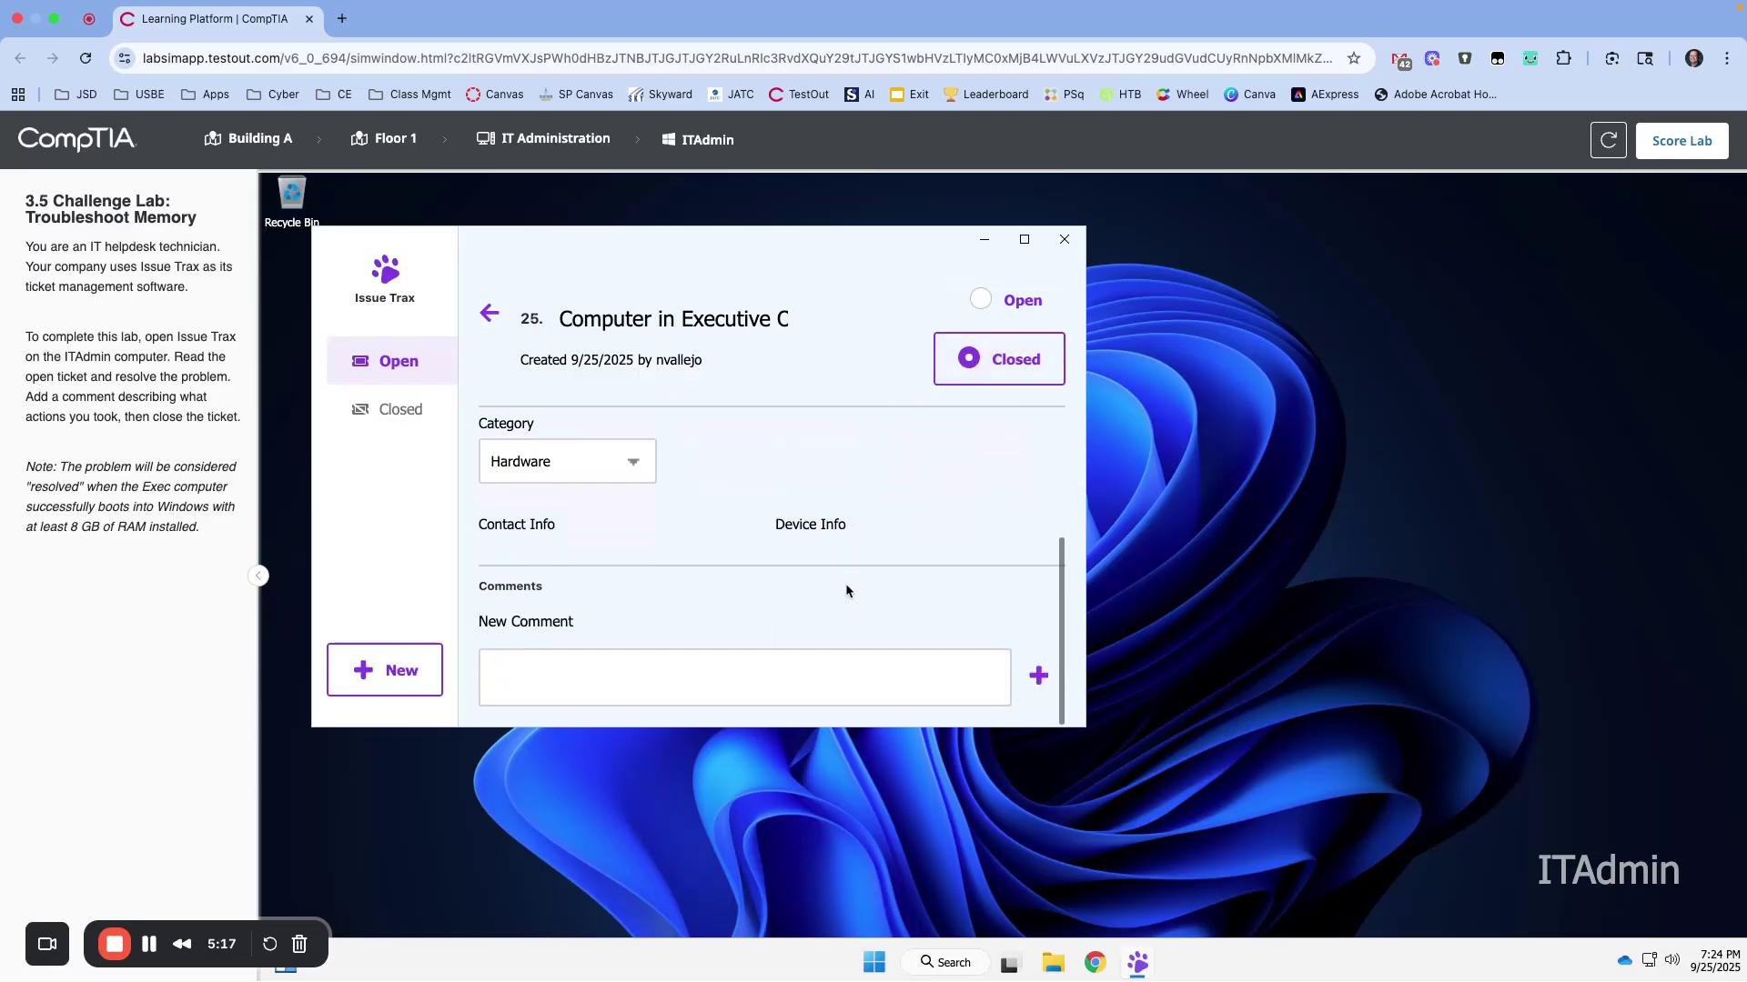
left_click(613, 664)
type("Replaced bad")
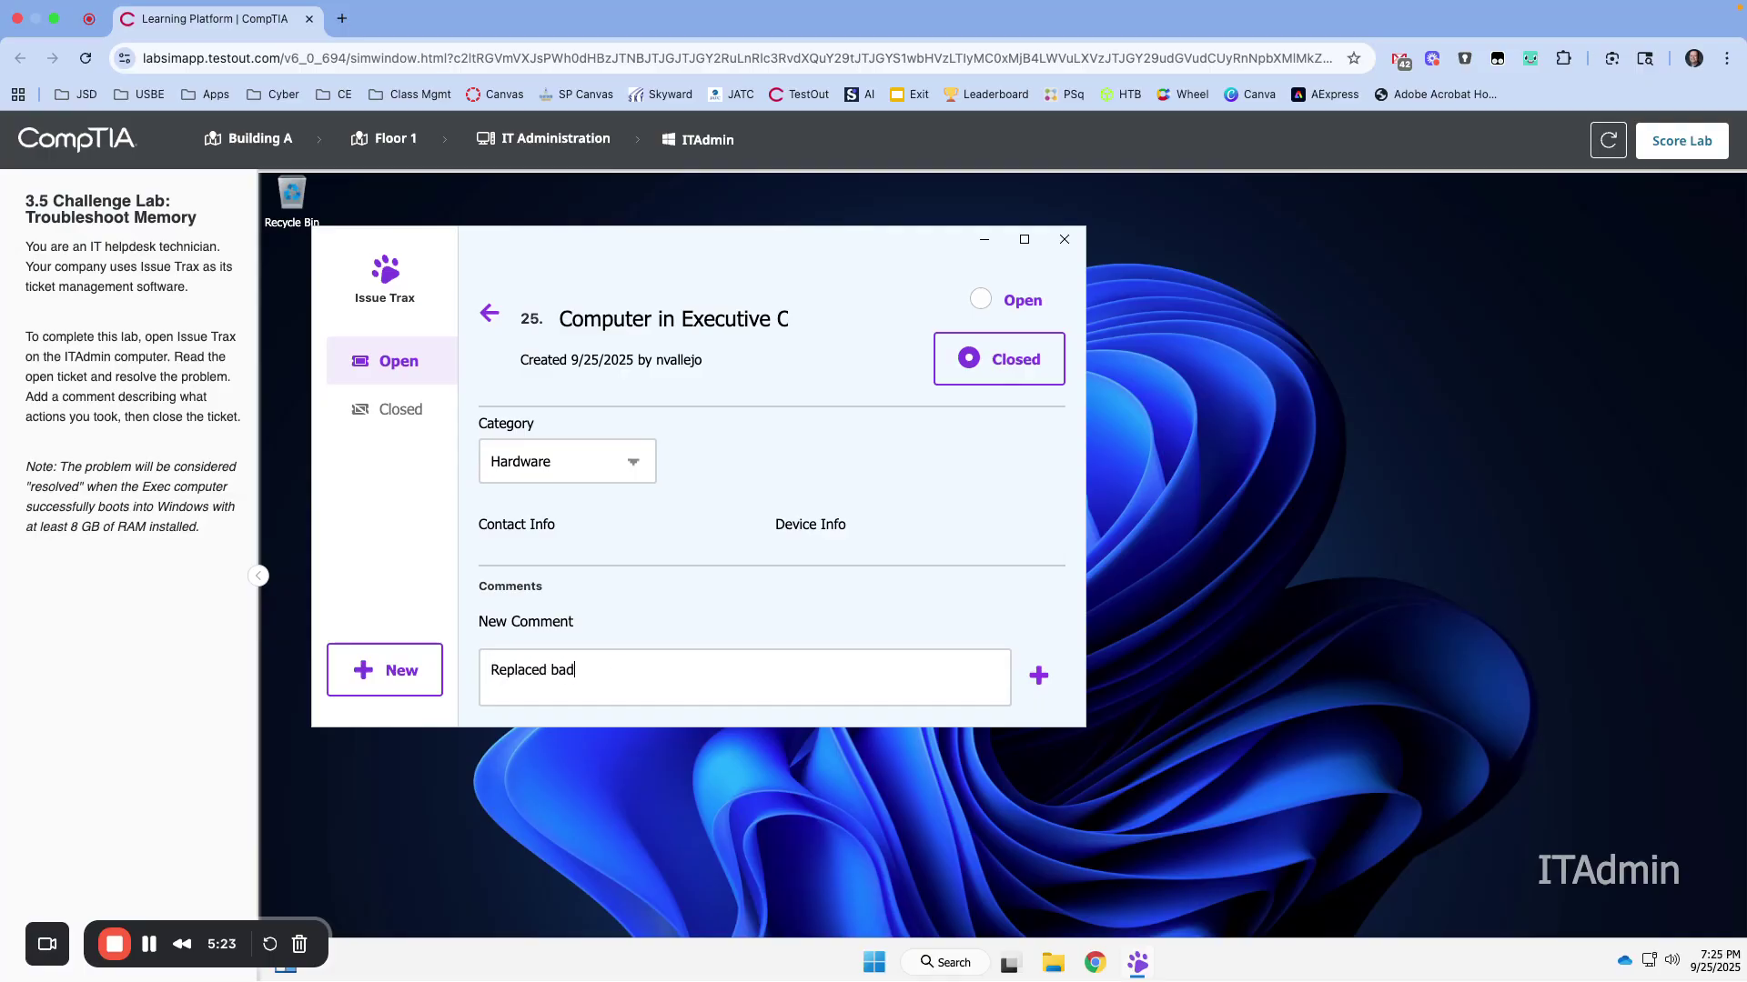
type(" RAM with new stick and added")
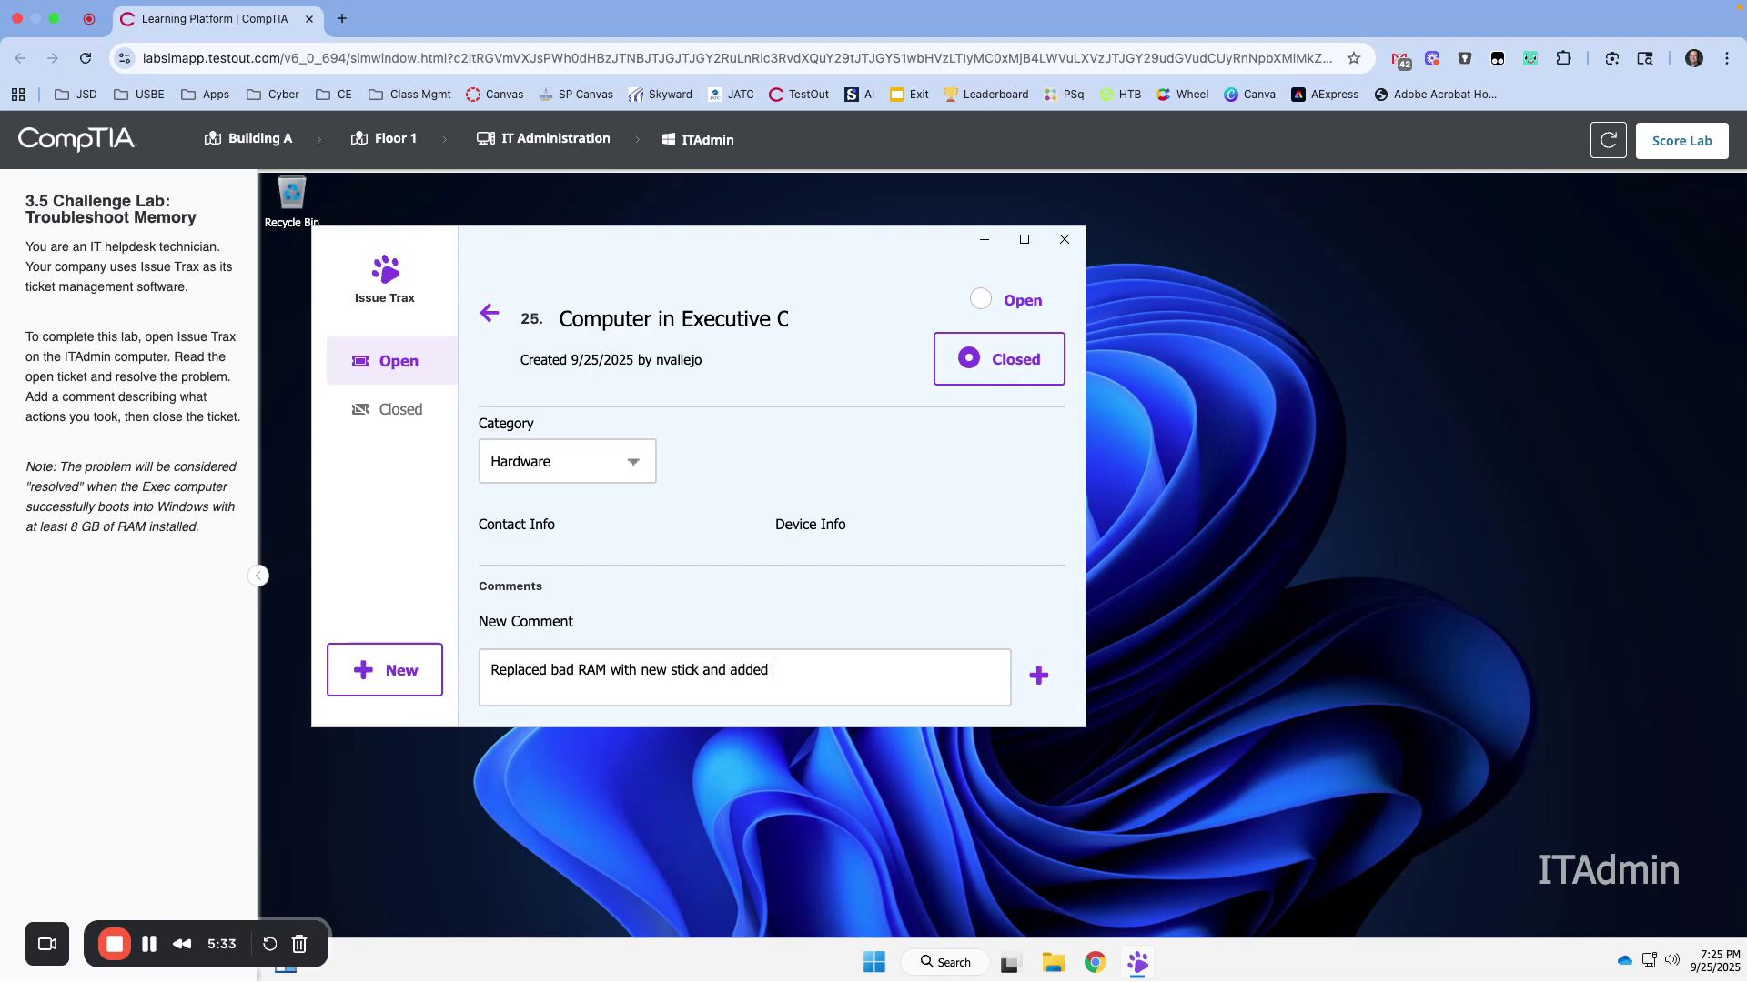
type(" 2 additional 2GB sticks")
left_click(1039, 676)
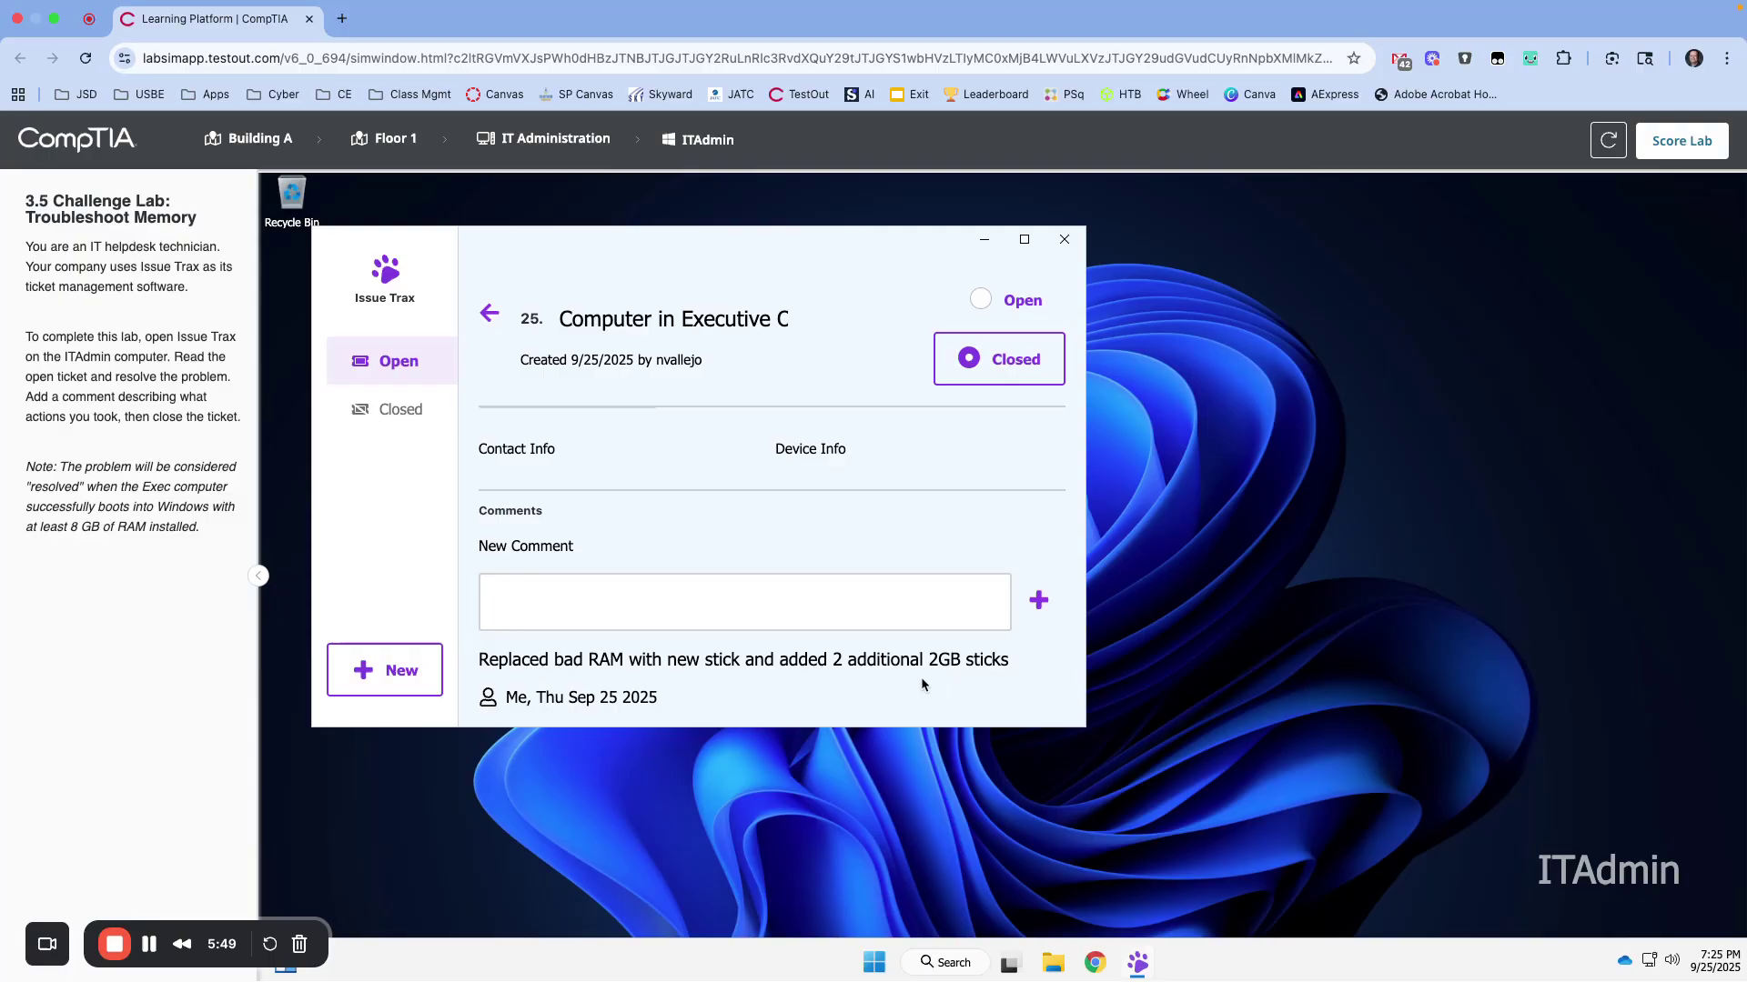
Submit the Troubleshoot Memory lab for scoring, earning 100%.
scroll(1006, 546, "up", 1)
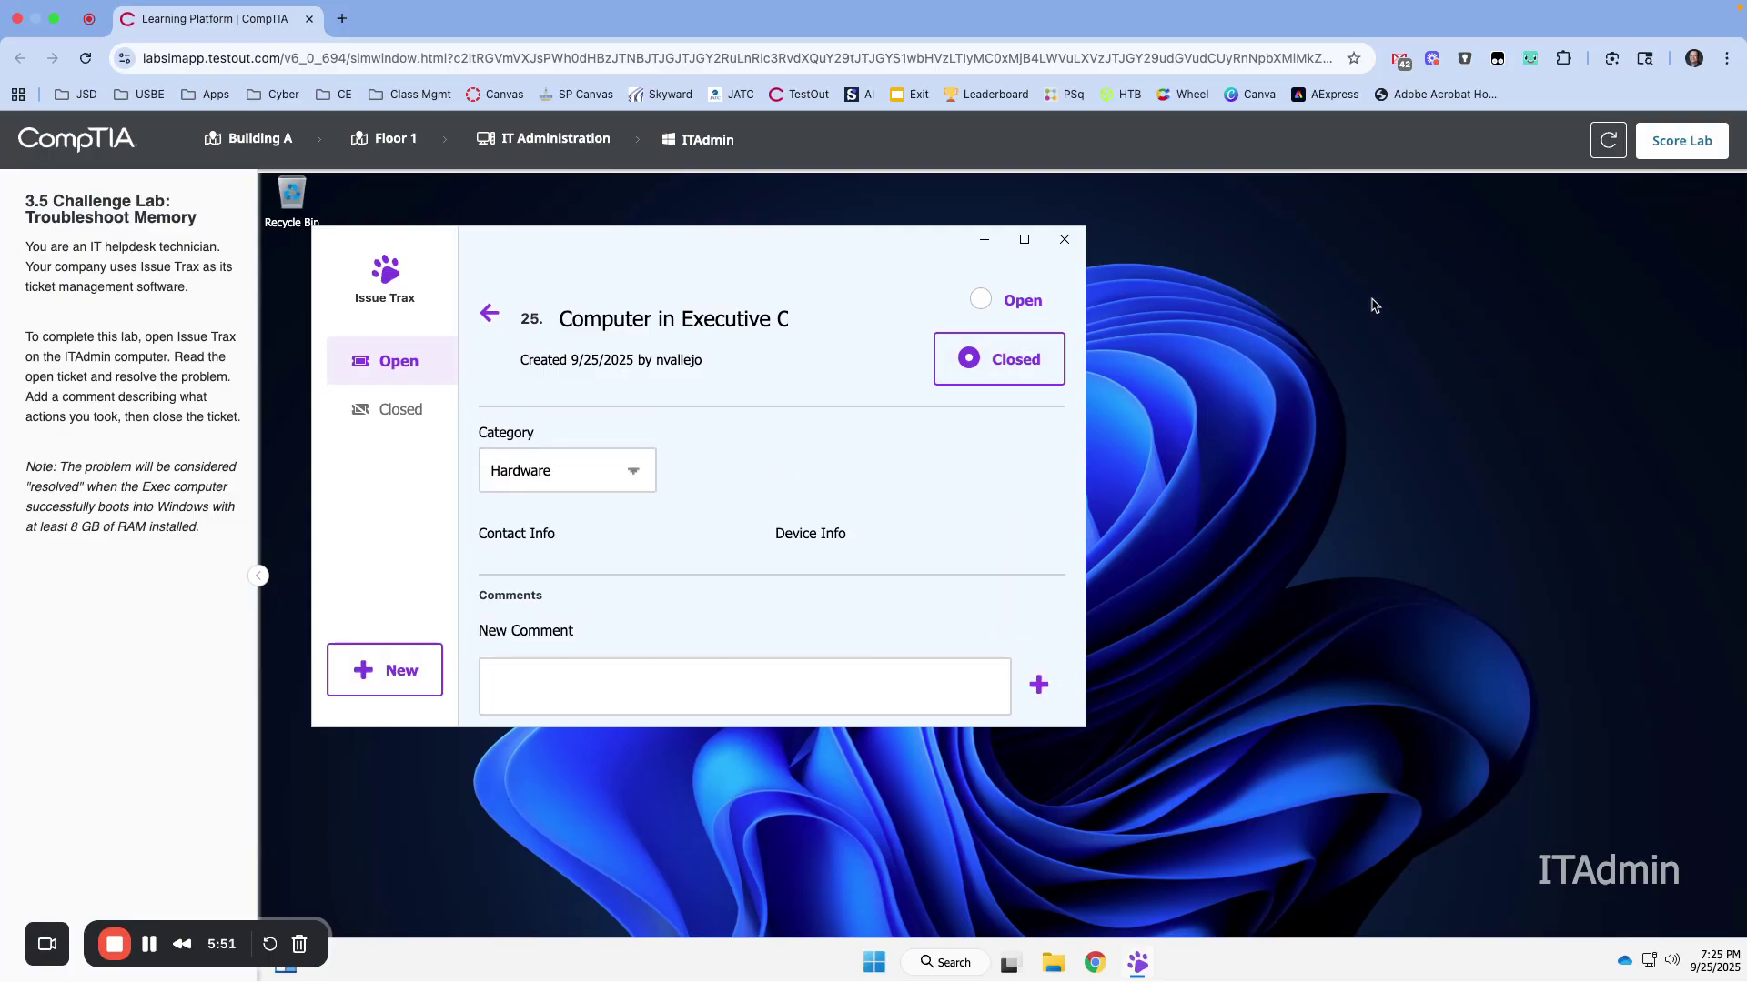
left_click(1690, 143)
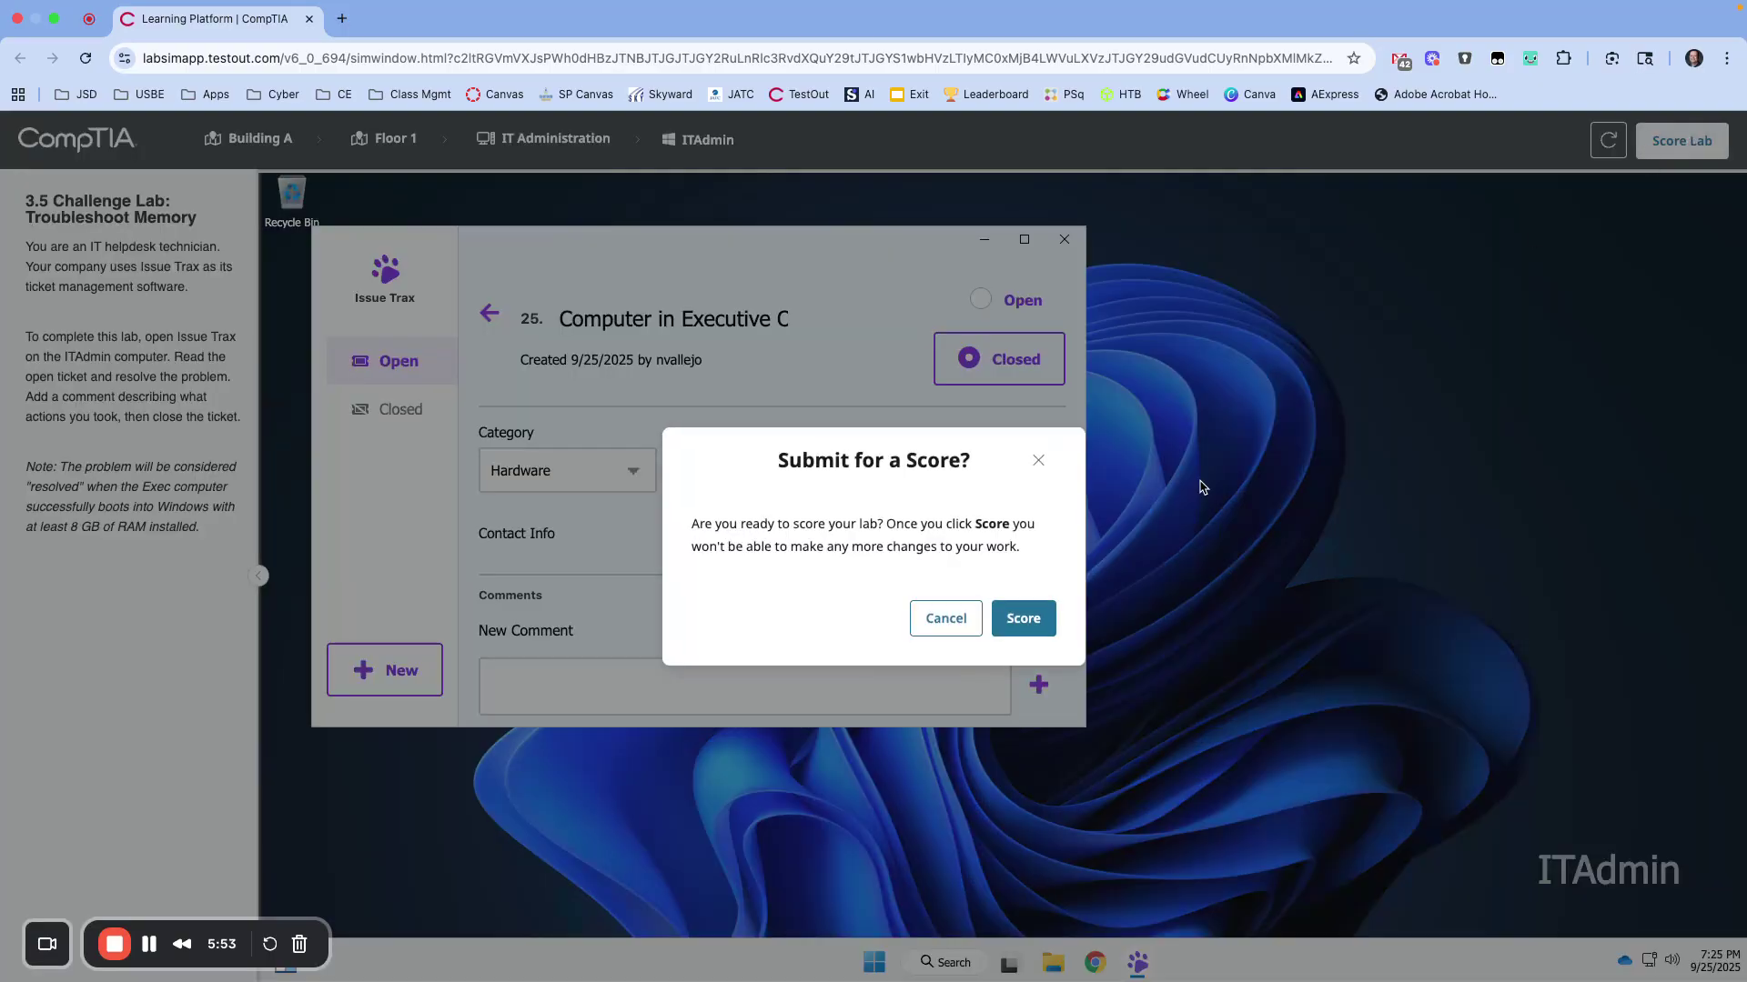
left_click(1024, 614)
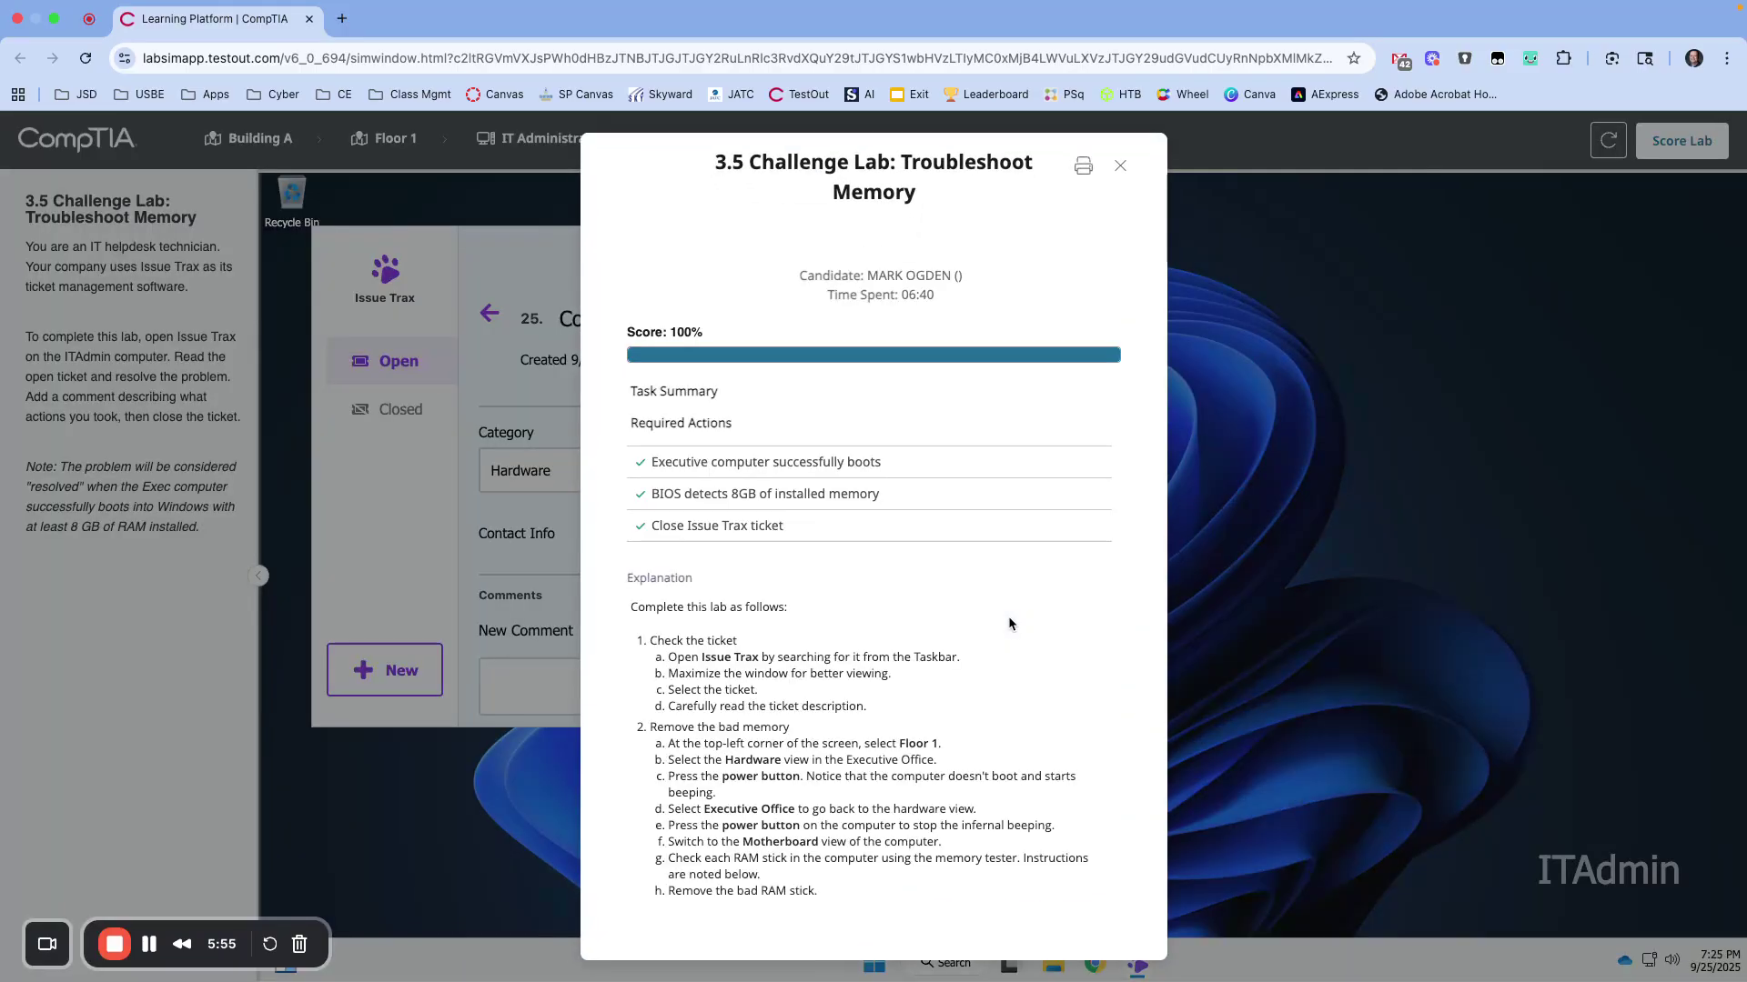